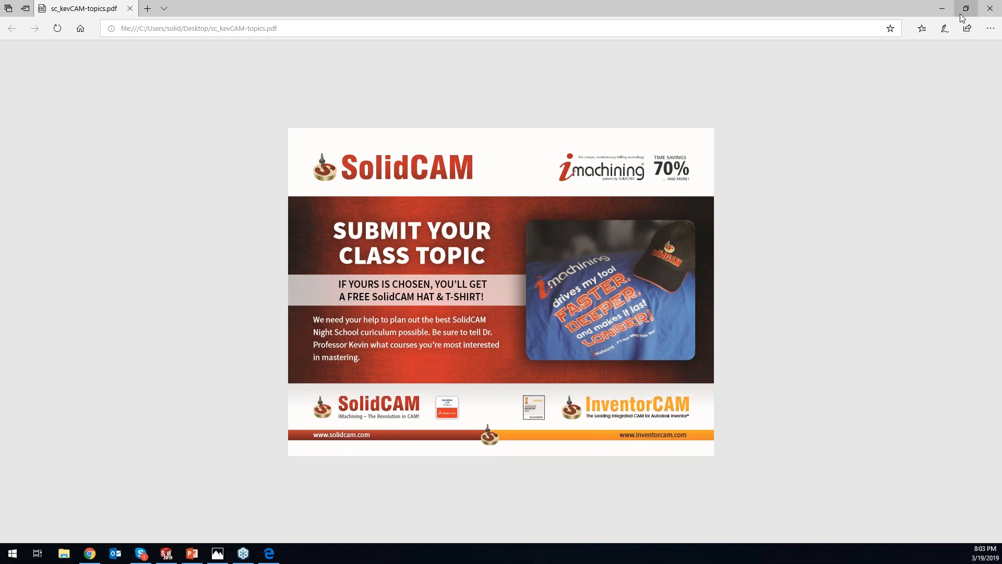
# Step: Close the class-topic PDF and the KevCAM background image, and bring up the SolidCAM University channel on YouTube
pyautogui.click(988, 11)
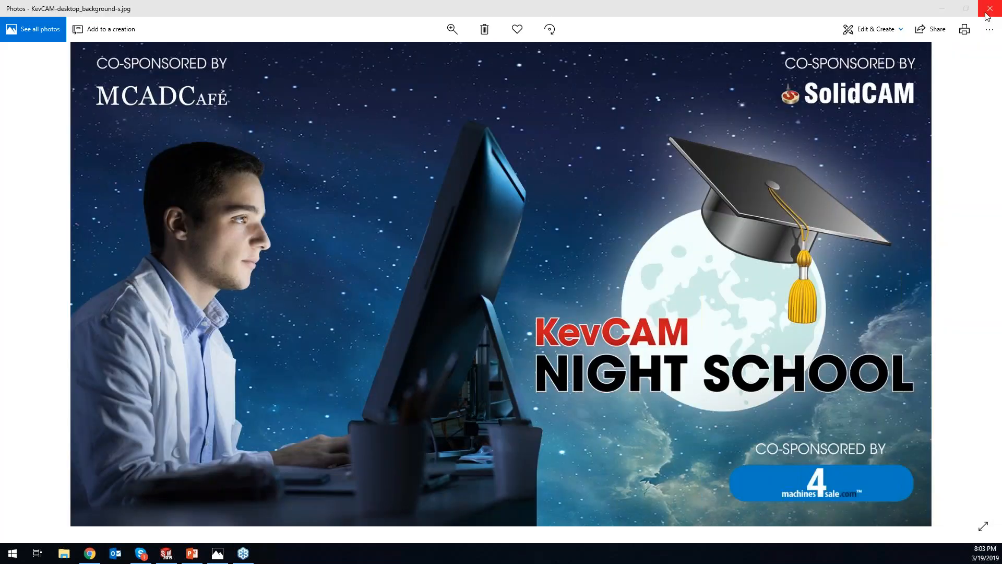
pyautogui.click(988, 11)
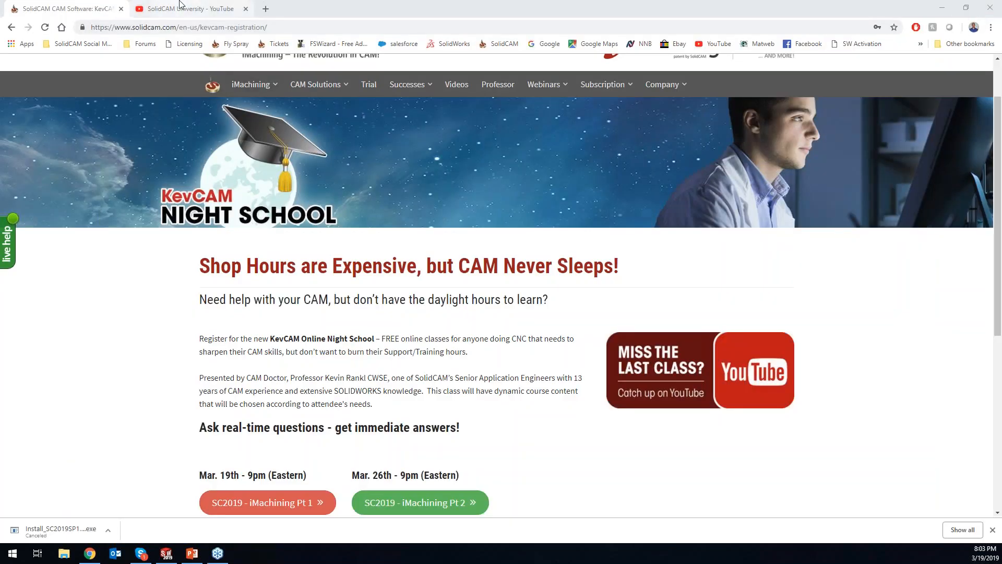
pyautogui.click(181, 6)
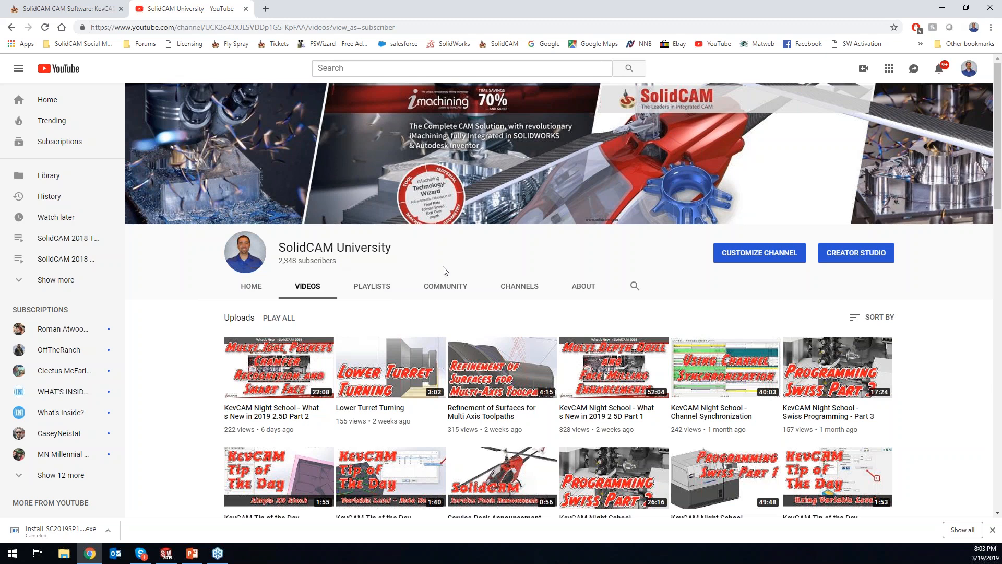
# Step: Look through the channel's uploaded videos and return to the SOLIDWORKS assembly by minimizing the browser
pyautogui.scroll(-2, 440, 280)
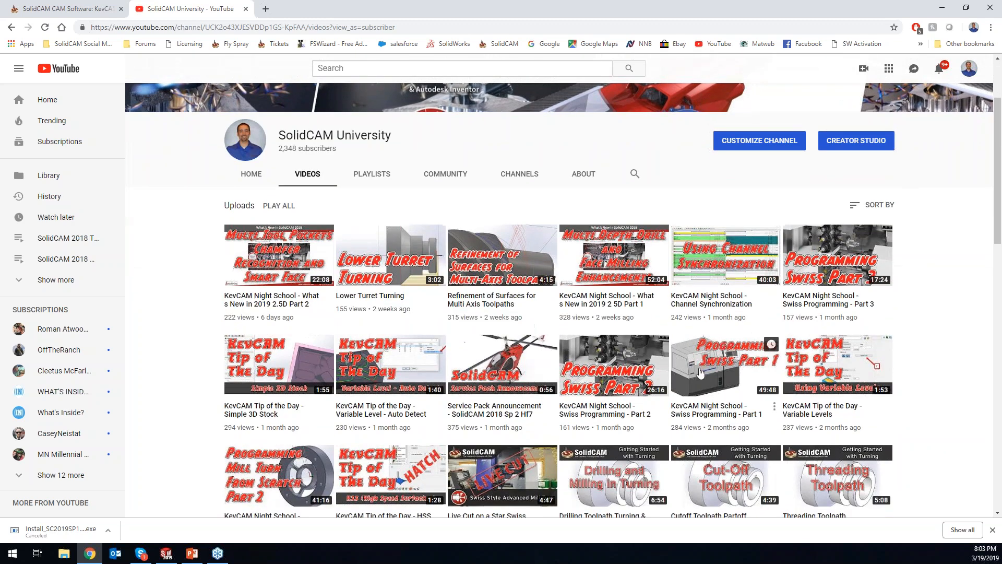
pyautogui.scroll(-3, 700, 372)
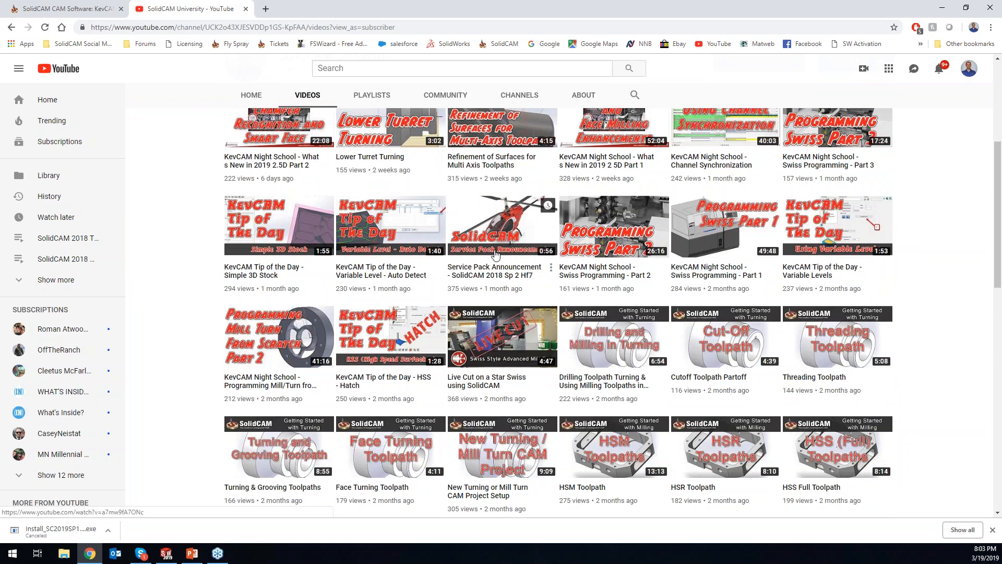
pyautogui.scroll(1, 495, 255)
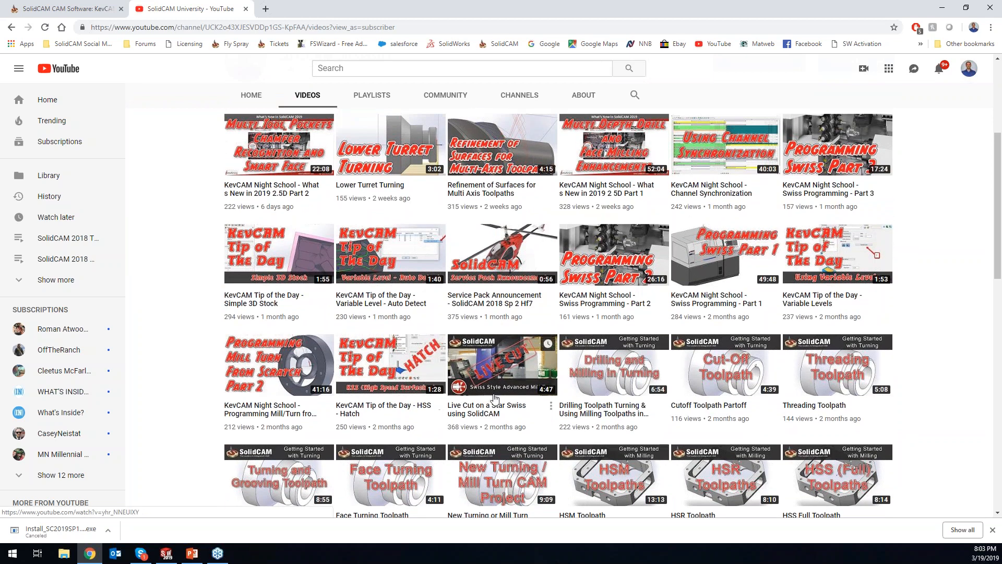
pyautogui.scroll(2, 501, 344)
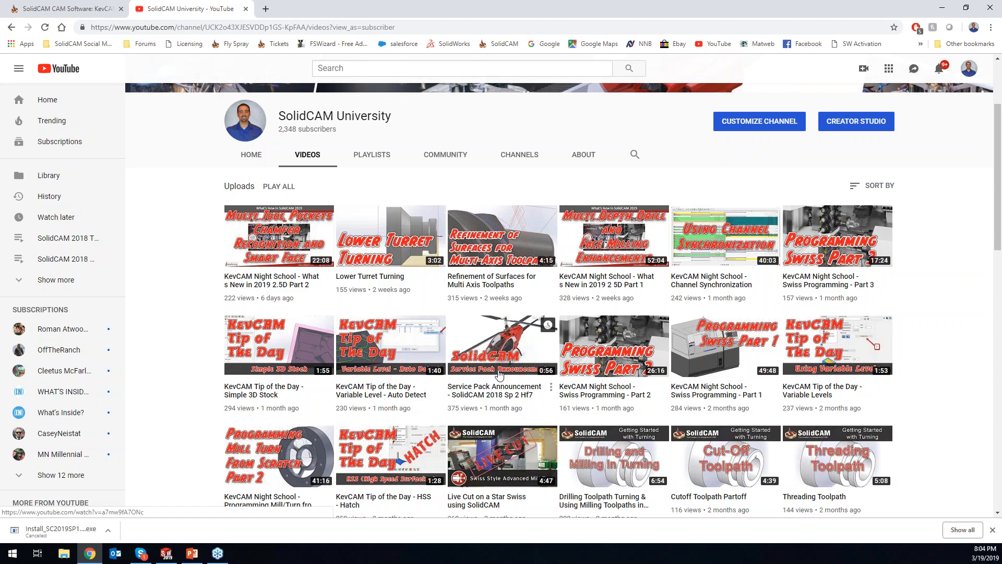
pyautogui.scroll(3, 500, 374)
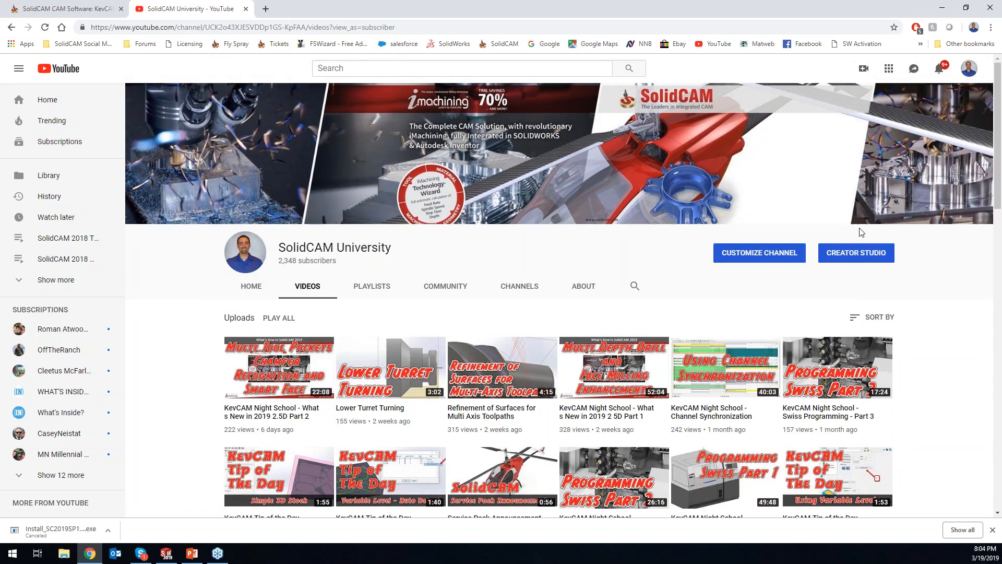
pyautogui.click(943, 8)
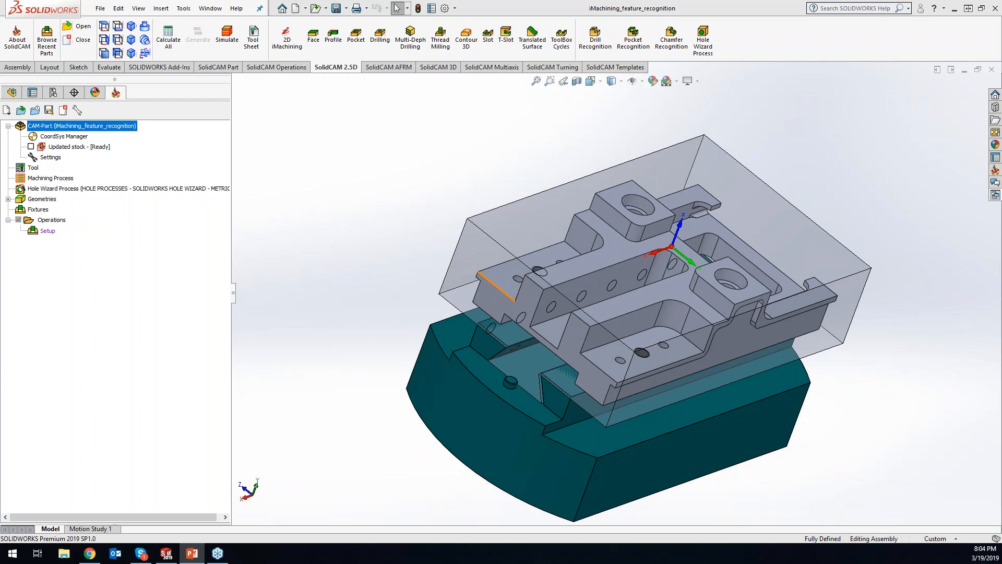
# Step: Start a 2D iMachining operation with the iRough + iFinish technology
pyautogui.click(291, 35)
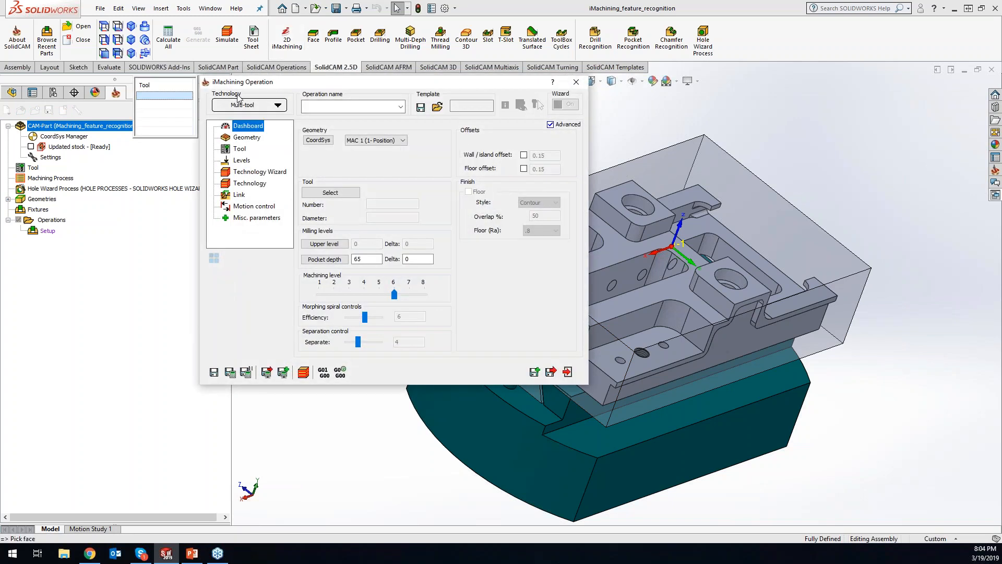
pyautogui.click(280, 106)
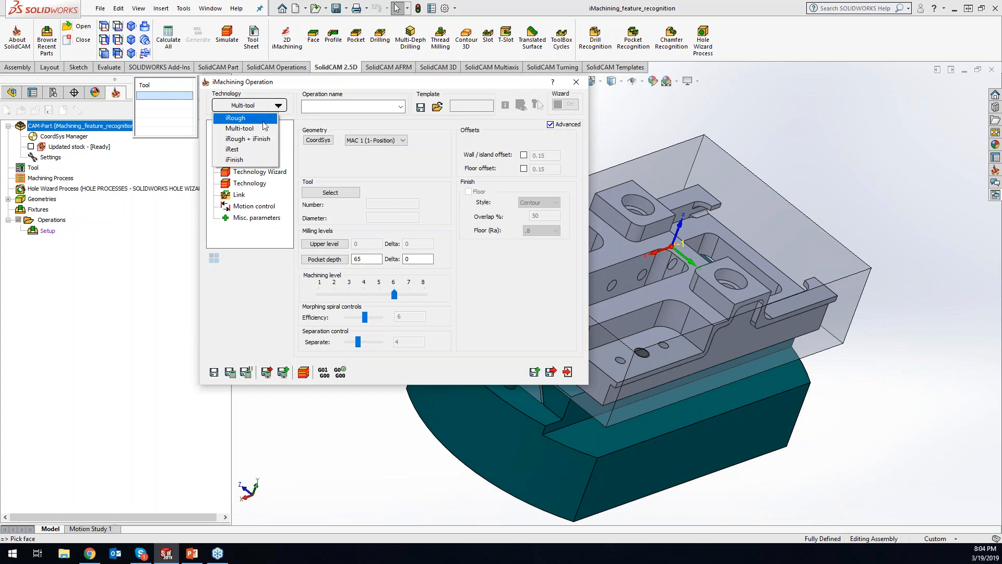
pyautogui.click(259, 139)
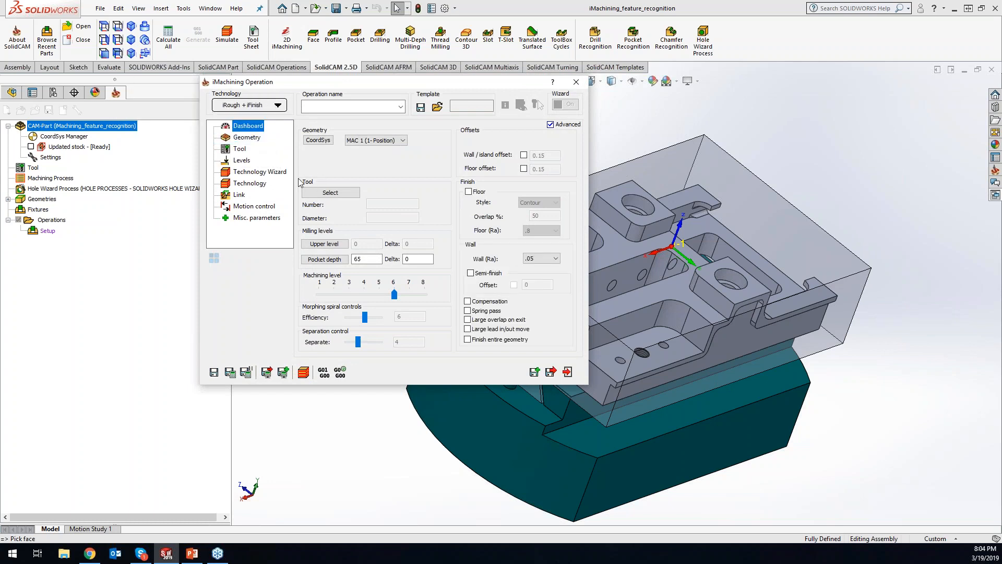
# Step: Open the operation's geometry settings and compare the feature recognition modes, ending with recognition by faces
pyautogui.click(247, 138)
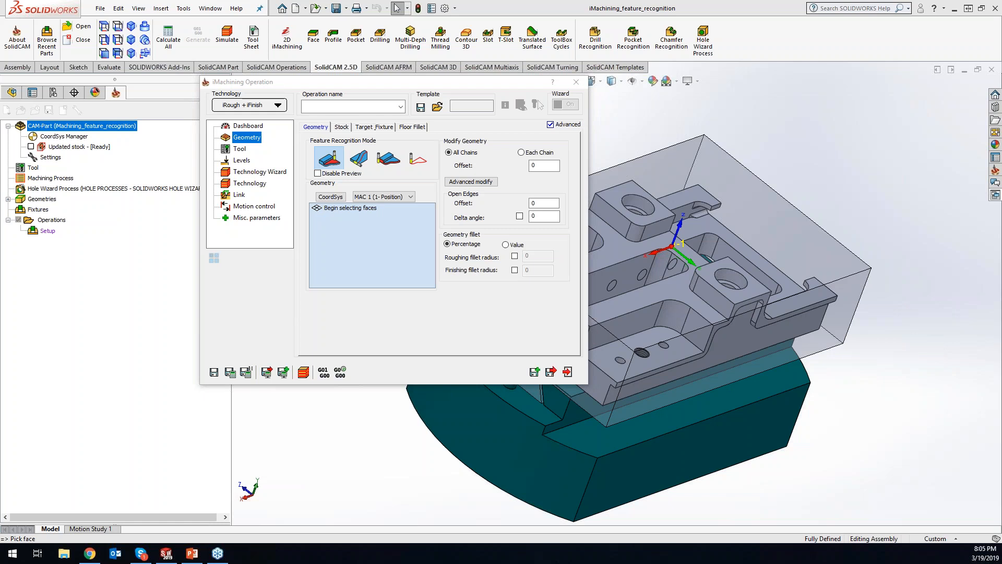
pyautogui.click(333, 164)
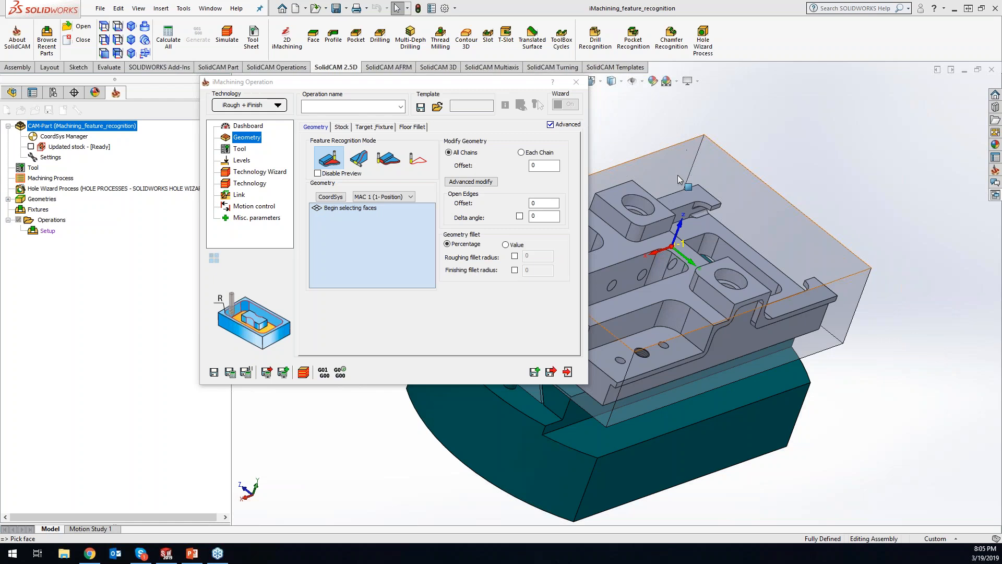
pyautogui.click(363, 157)
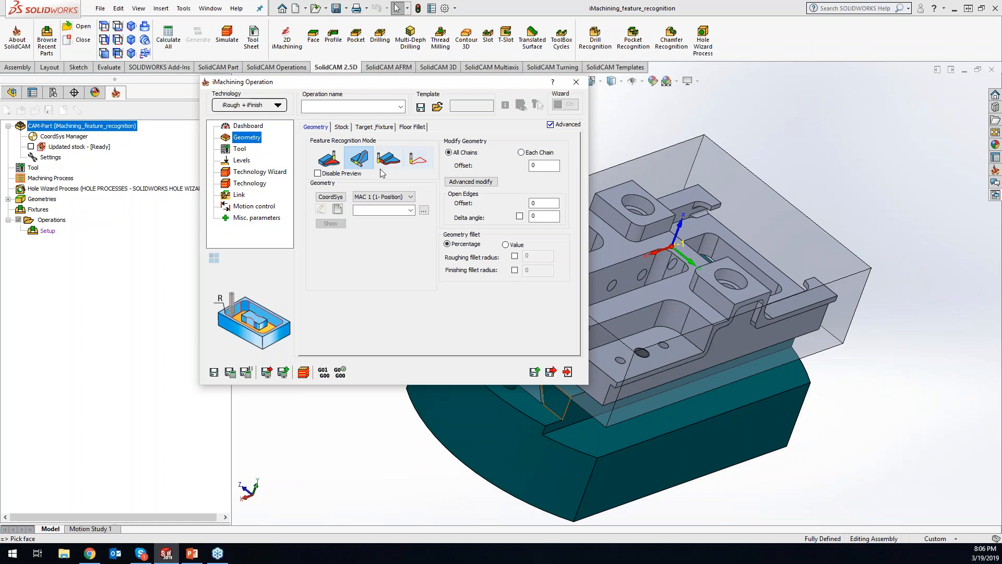
pyautogui.click(336, 165)
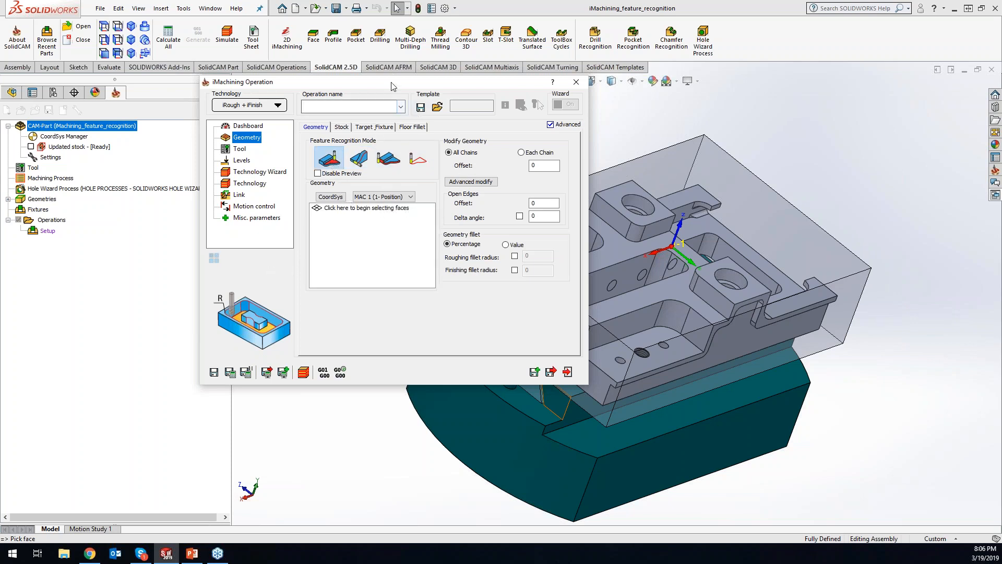
# Step: Move the dialog clear of the part and pick the floor faces of the three open pockets as machining geometry
pyautogui.moveTo(394, 86); pyautogui.dragTo(243, 86)
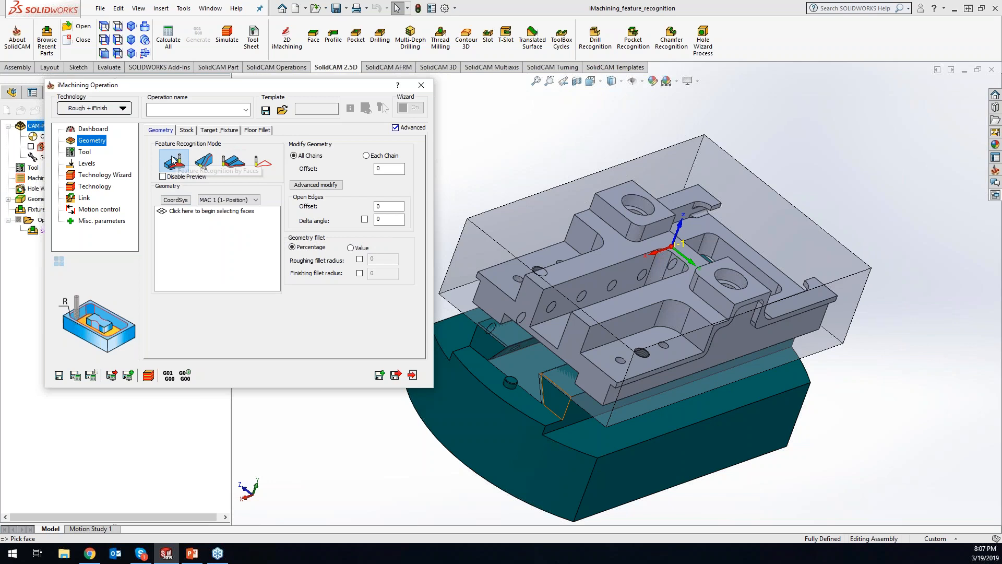
pyautogui.click(202, 246)
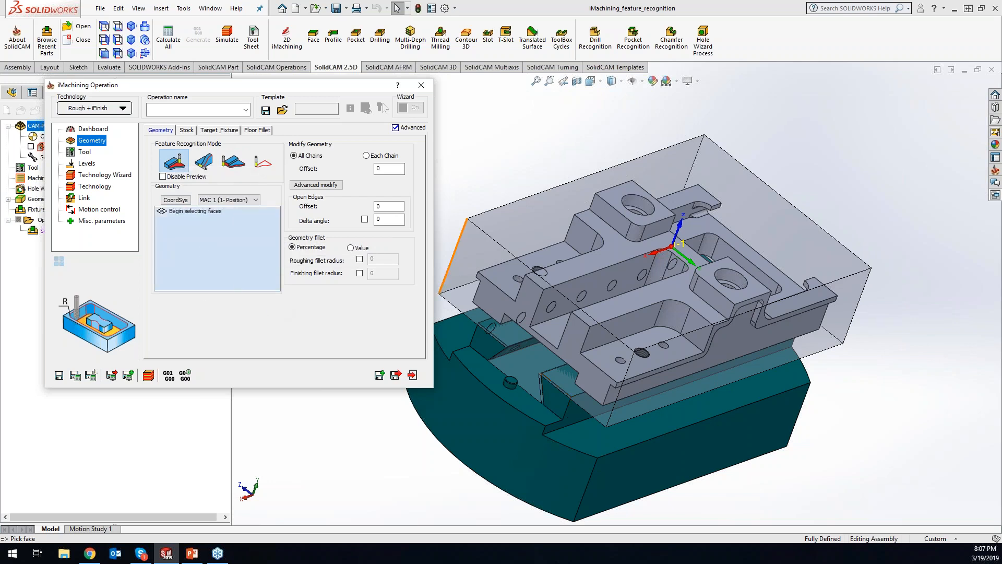
pyautogui.click(507, 277)
pyautogui.click(550, 324)
pyautogui.click(600, 362)
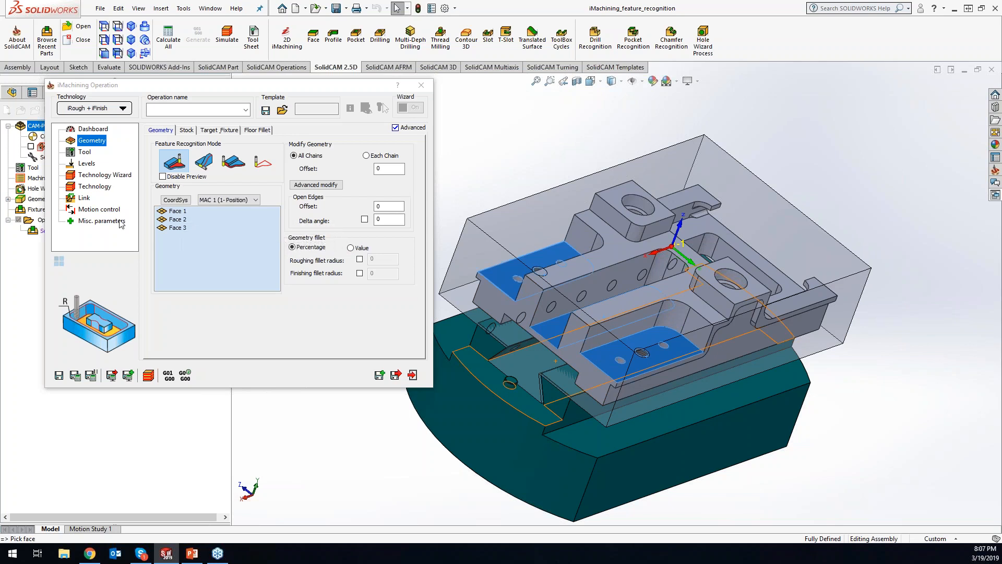
# Step: Check the middle pocket's corner radius and assign the 20mm Stub end mill, tool 1, to the operation
pyautogui.click(84, 155)
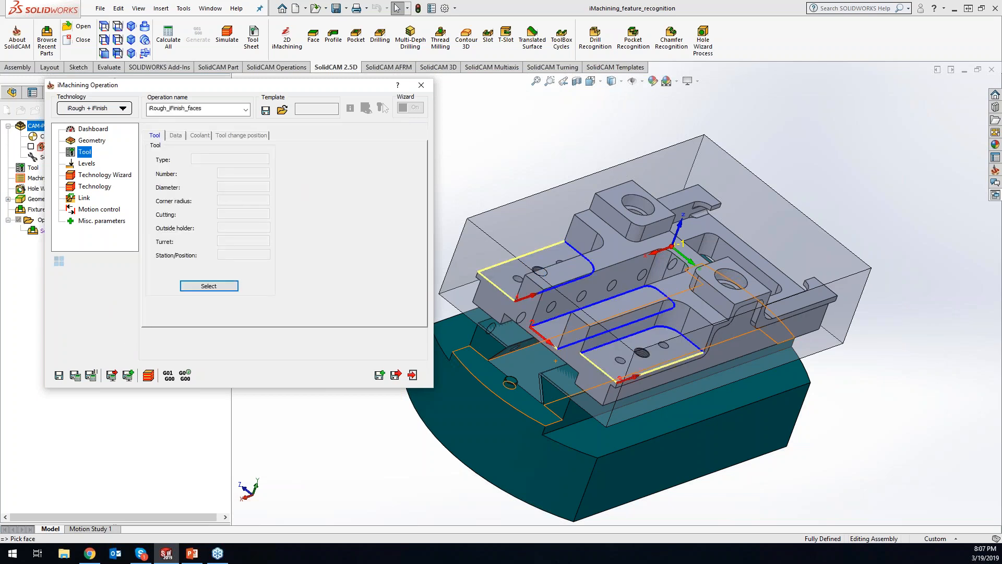
pyautogui.click(679, 305)
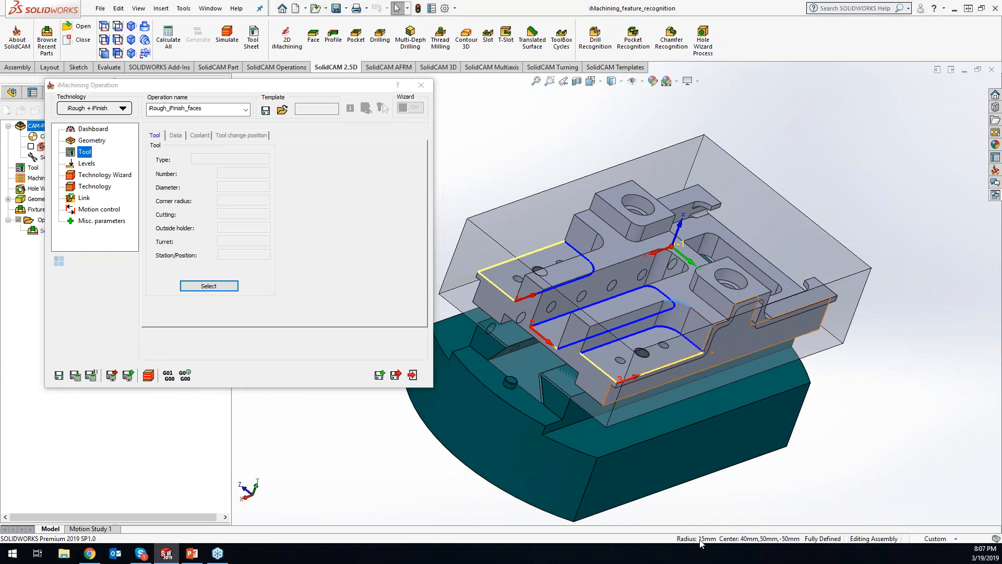
pyautogui.click(208, 286)
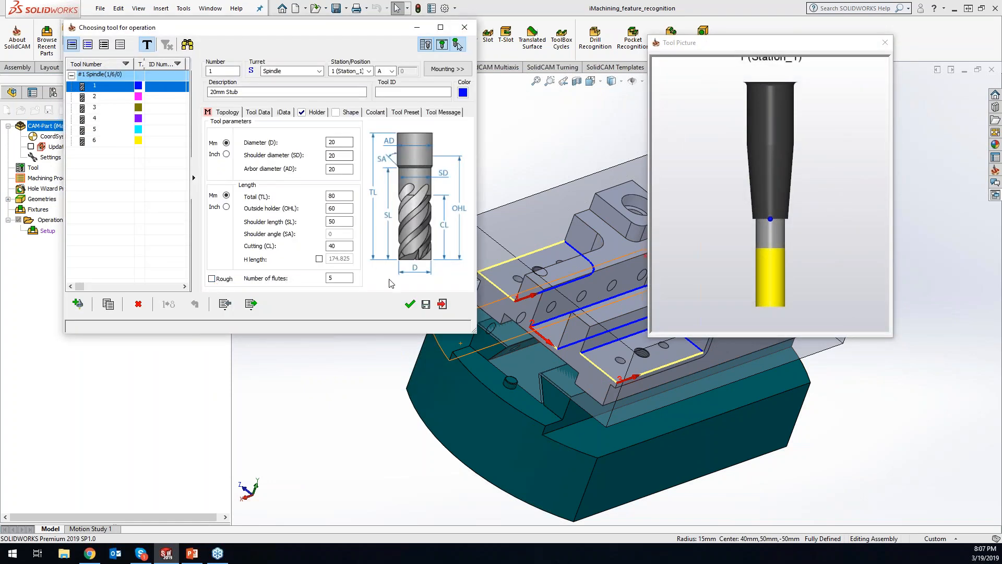
pyautogui.click(412, 305)
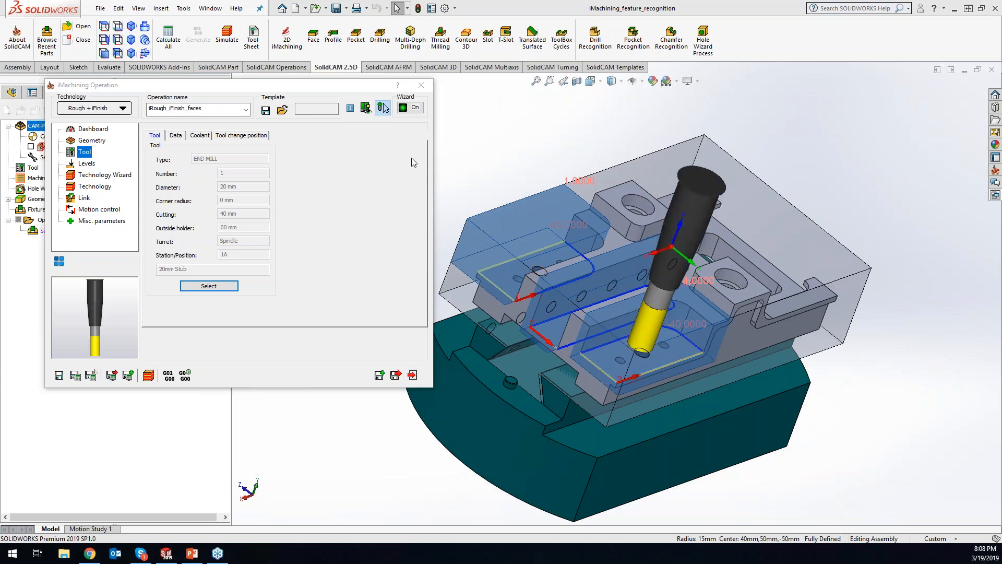
# Step: Hide the tool preview and examine the upper levels and depths of the three pocket volumes from several sides
pyautogui.click(385, 109)
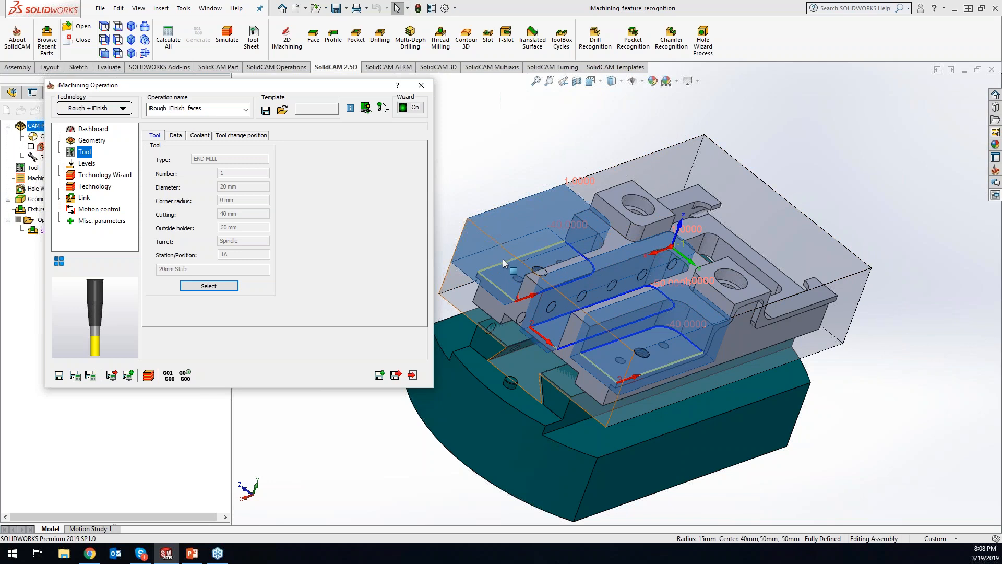
pyautogui.moveTo(503, 259); pyautogui.dragTo(588, 219, button='middle')
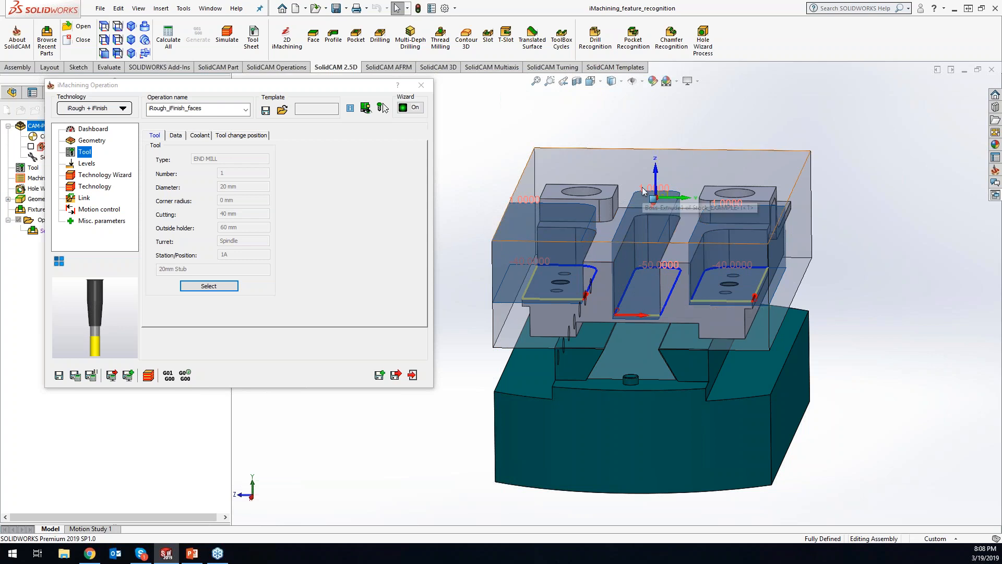
pyautogui.click(645, 272)
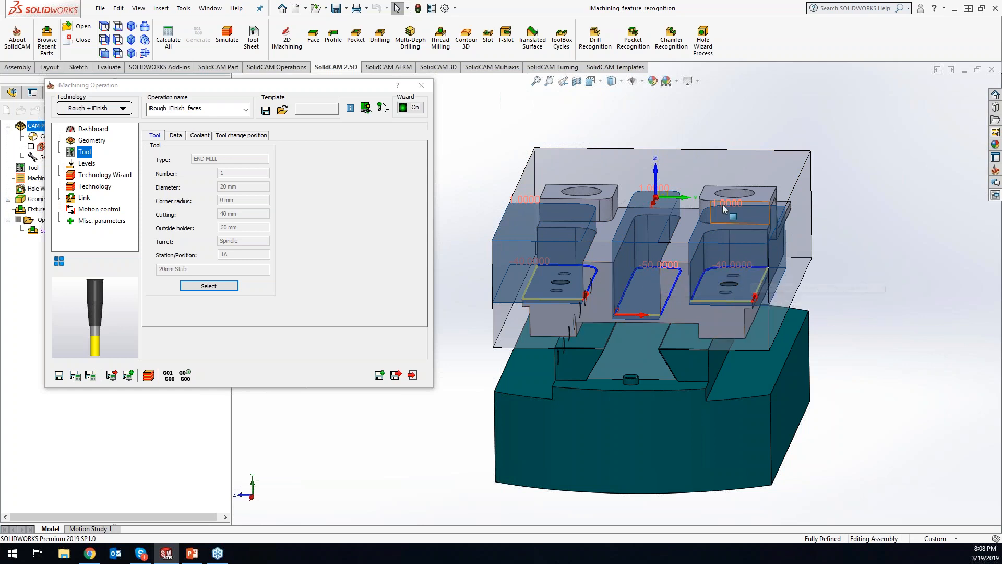
pyautogui.moveTo(855, 242); pyautogui.dragTo(820, 235, button='middle')
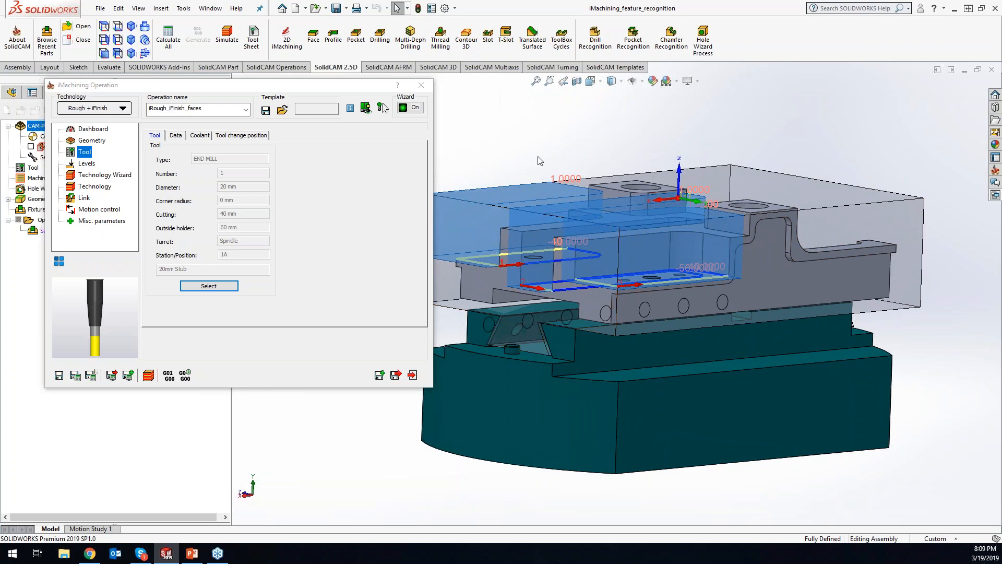
pyautogui.hotkey('ctrl', '7')
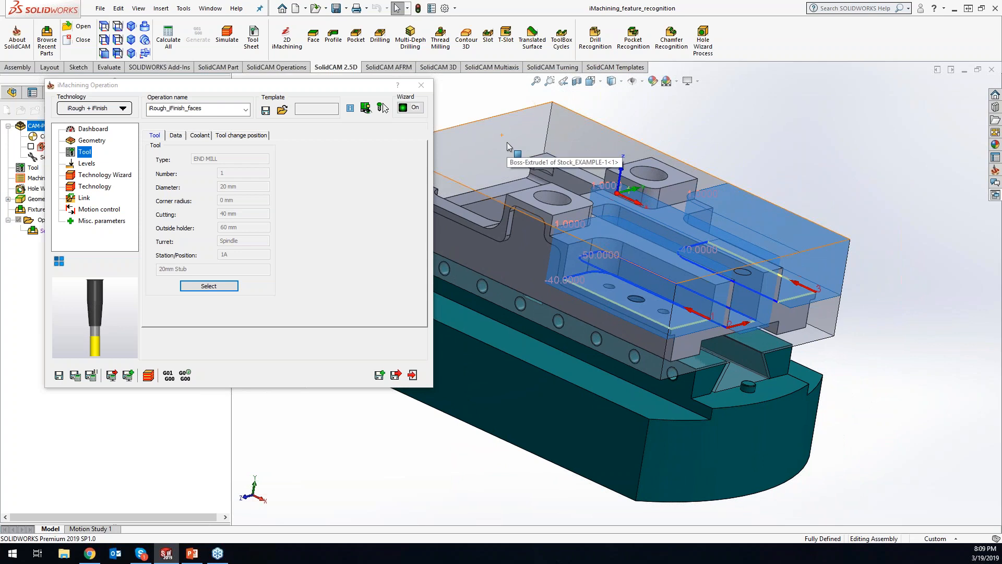
# Step: Review the cutting conditions in the Technology Wizard, save and calculate the operation, and inspect its toolpath
pyautogui.click(121, 176)
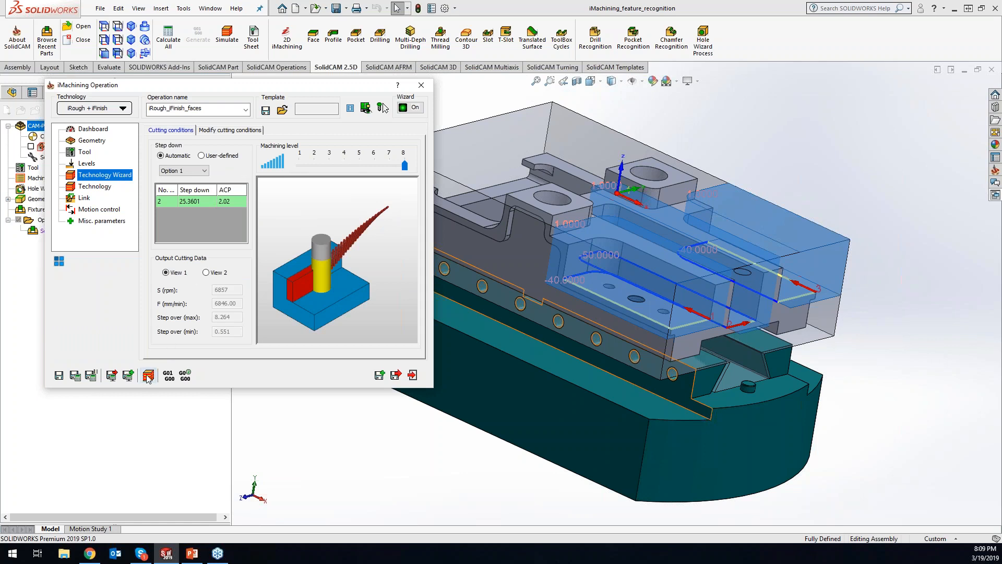
pyautogui.click(75, 375)
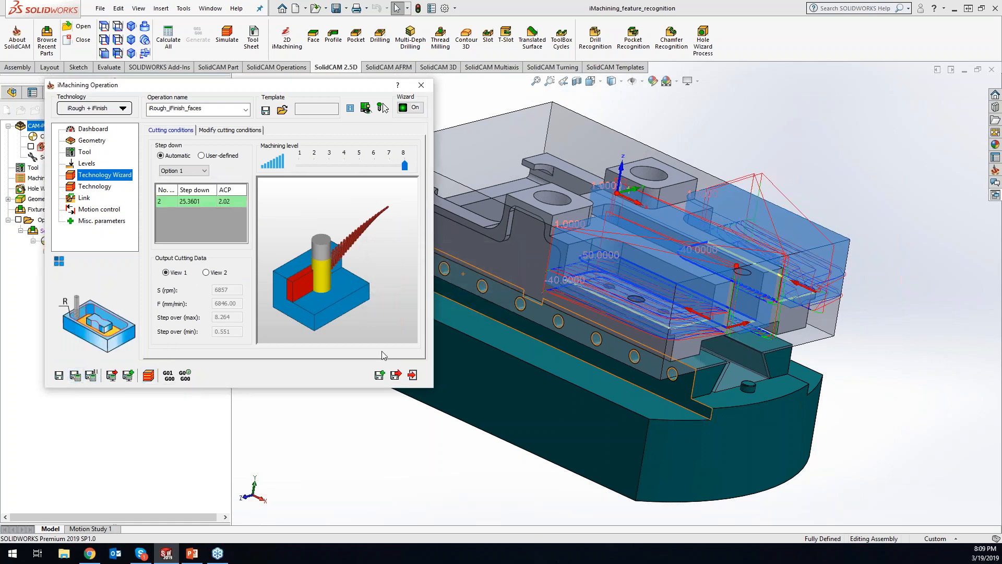
pyautogui.moveTo(935, 298); pyautogui.dragTo(843, 290, button='middle')
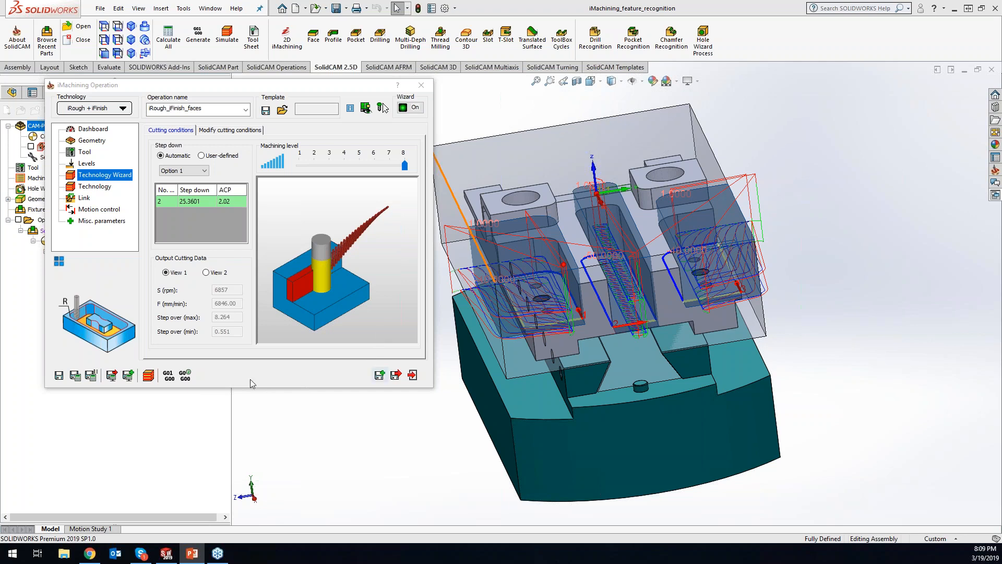
# Step: Save and copy the pocket operation, and unselect all faces in the copy's geometry
pyautogui.moveTo(264, 85); pyautogui.dragTo(357, 75)
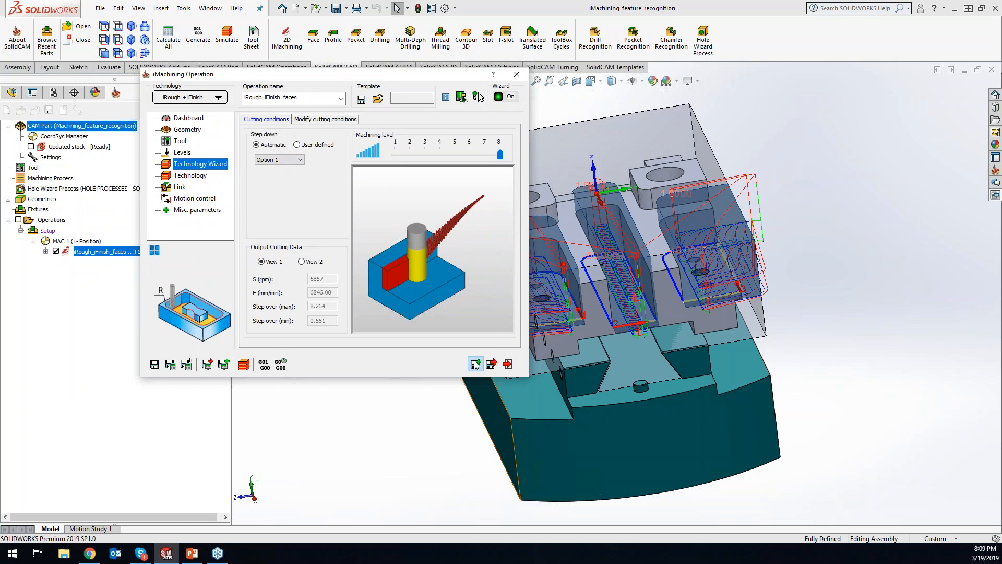
pyautogui.click(474, 364)
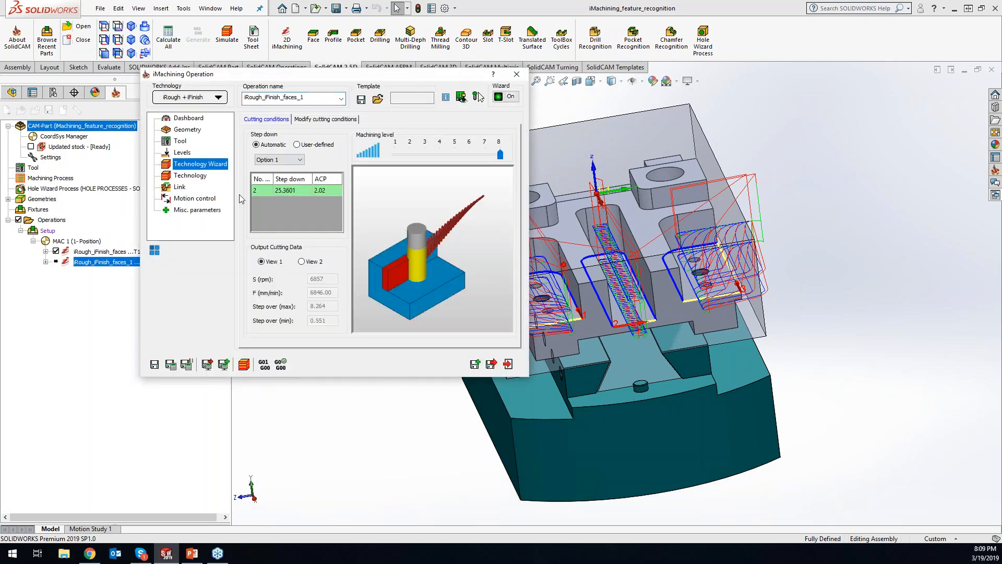
pyautogui.click(187, 130)
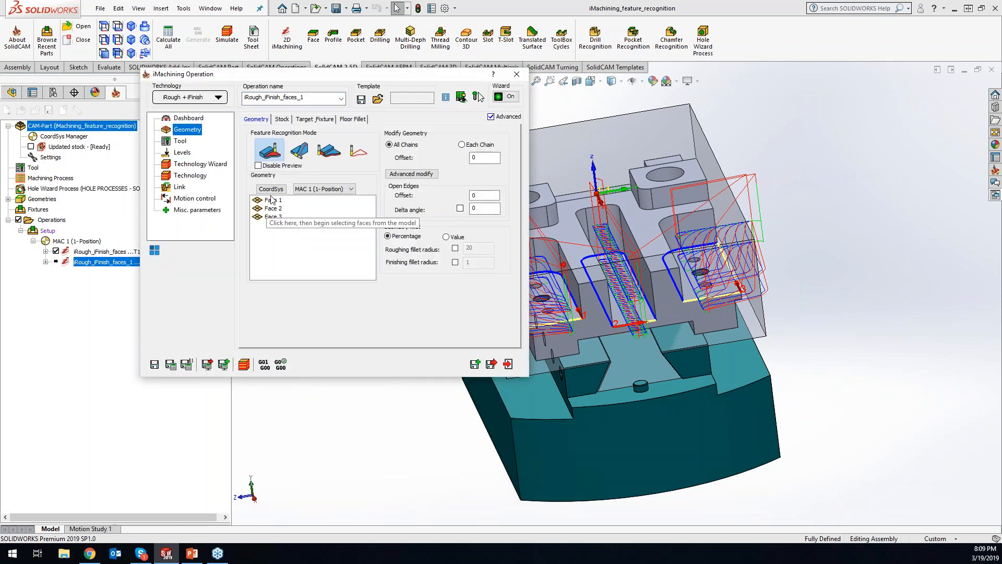
pyautogui.rightClick(270, 216)
pyautogui.click(299, 235)
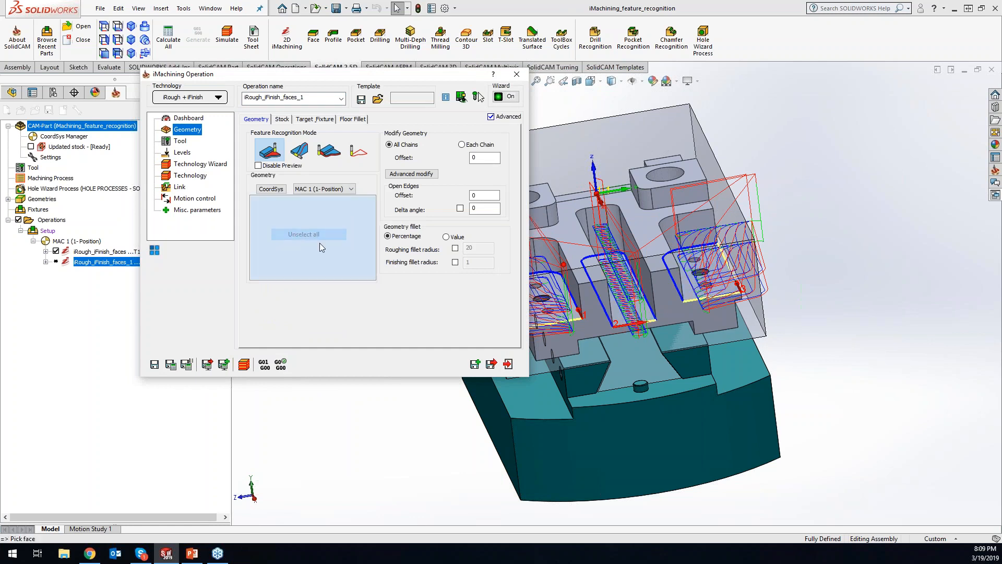
# Step: Select the floor face of the end pocket as the copied operation's geometry and examine its undercut corners
pyautogui.moveTo(874, 308); pyautogui.dragTo(679, 284, button='middle')
pyautogui.scroll(-3, 653, 283)
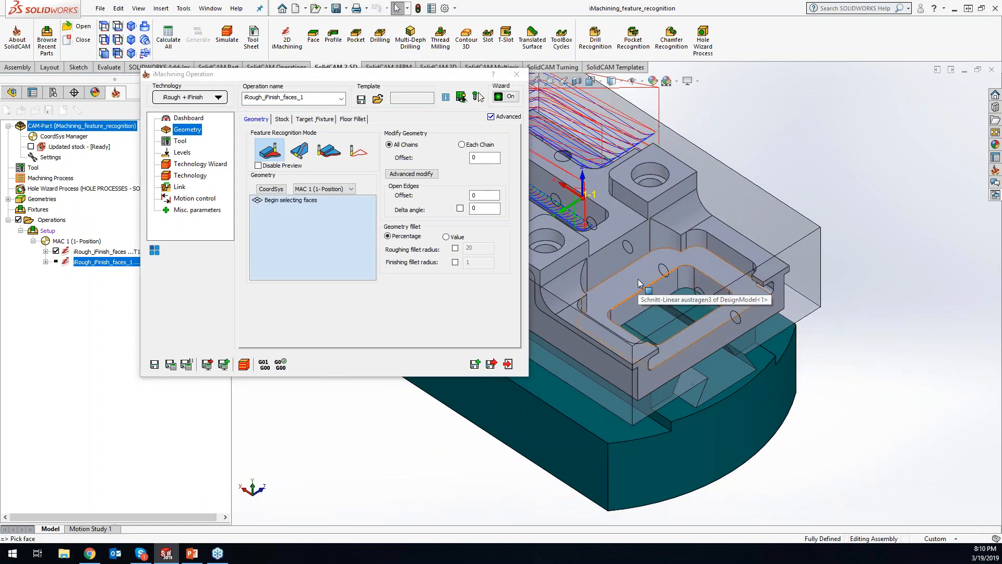
pyautogui.click(640, 283)
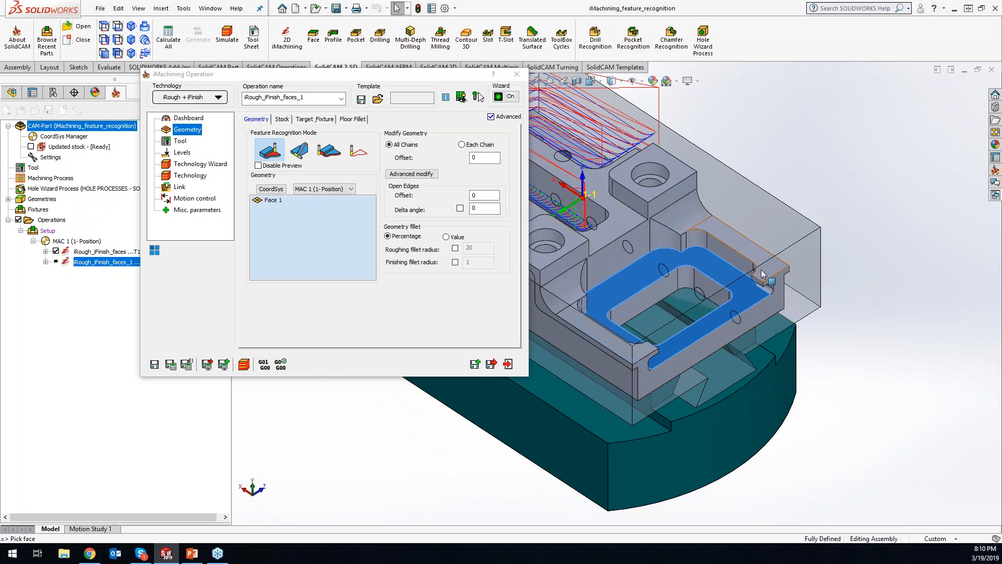
pyautogui.scroll(-2, 750, 319)
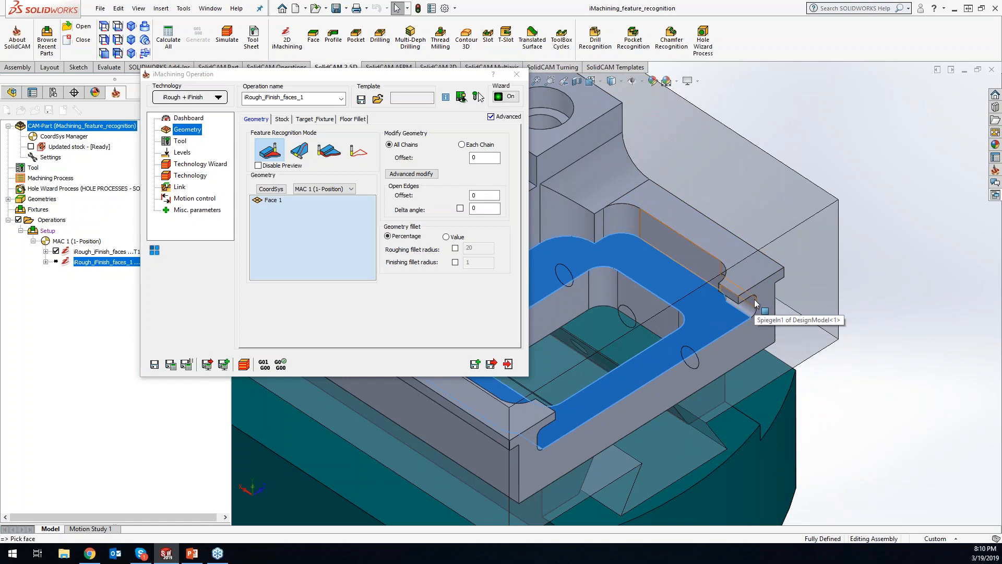
pyautogui.click(935, 426)
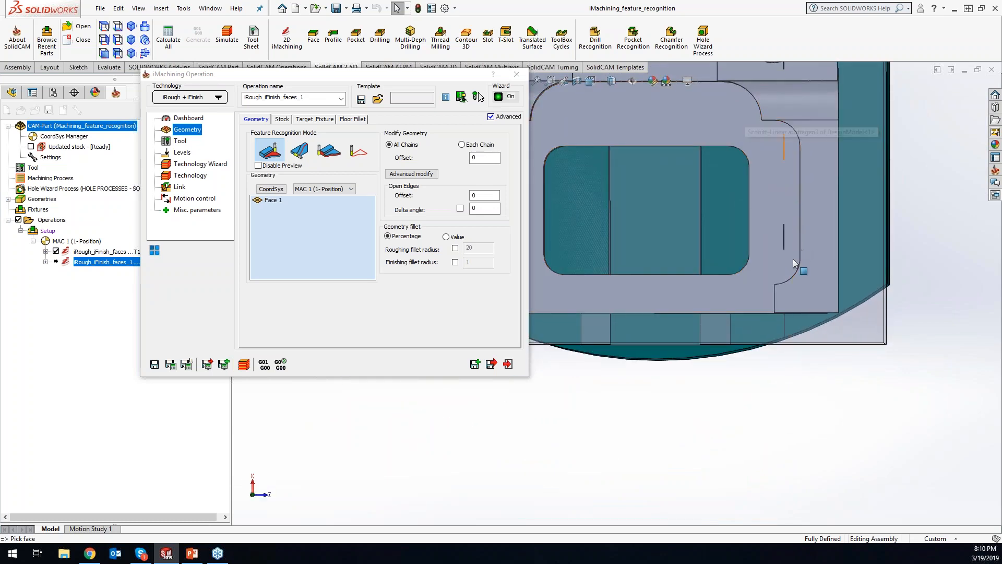
pyautogui.moveTo(783, 277); pyautogui.dragTo(750, 340, button='middle')
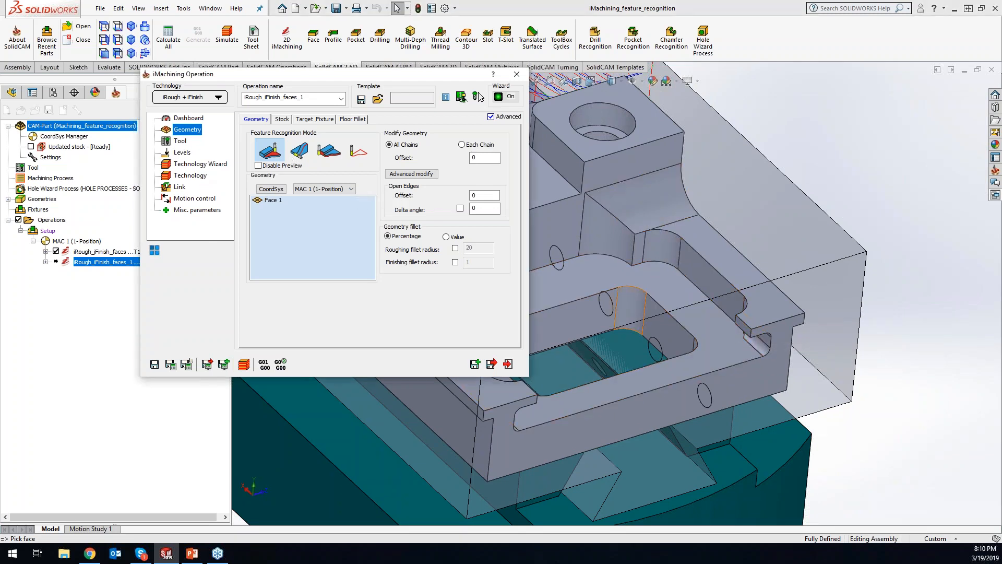
# Step: Check the copied operation's tool and examine the end pocket's volume, levels and open edge from the side and above
pyautogui.click(178, 142)
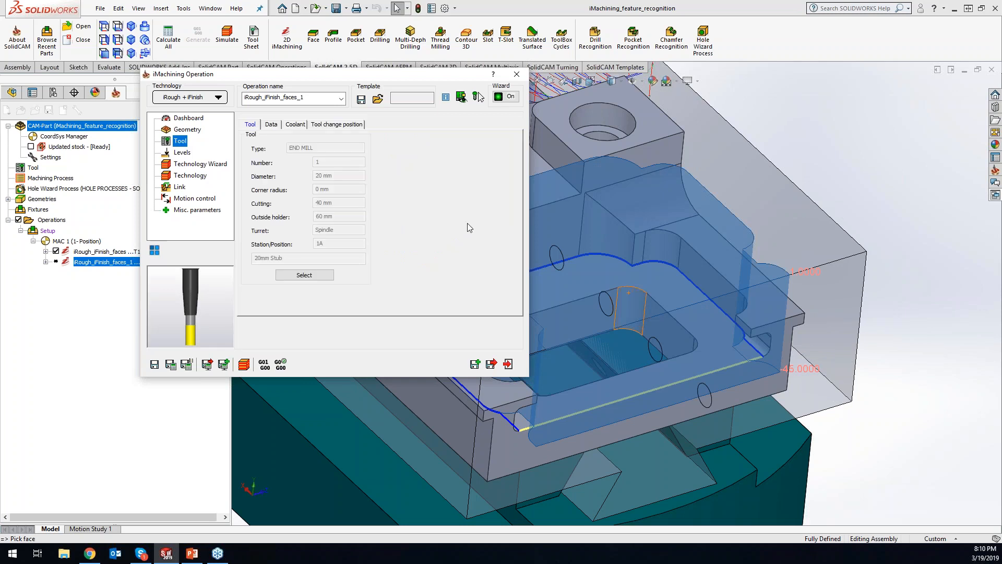
pyautogui.click(881, 229)
pyautogui.moveTo(882, 231); pyautogui.dragTo(825, 221, button='middle')
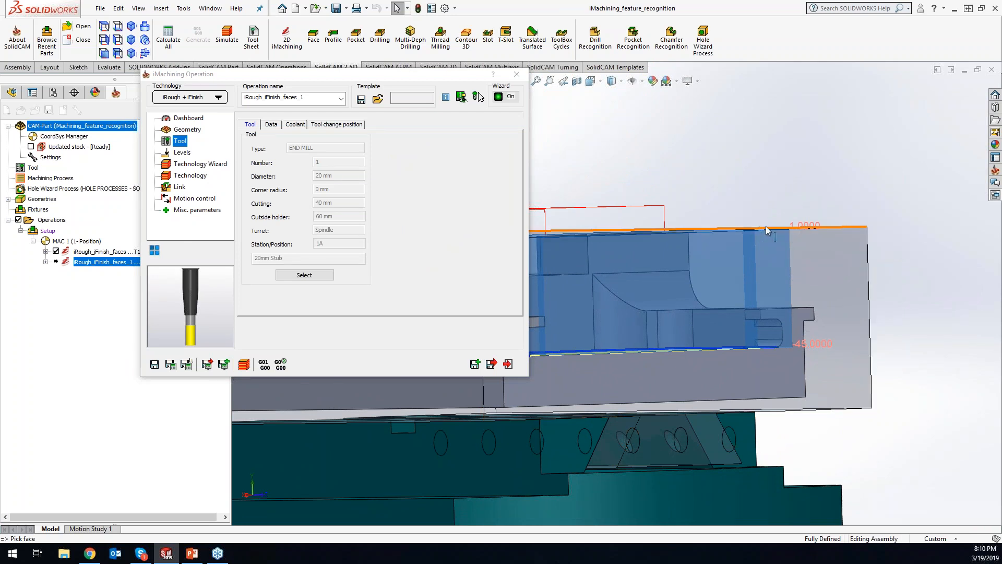
pyautogui.moveTo(766, 230); pyautogui.dragTo(726, 286, button='middle')
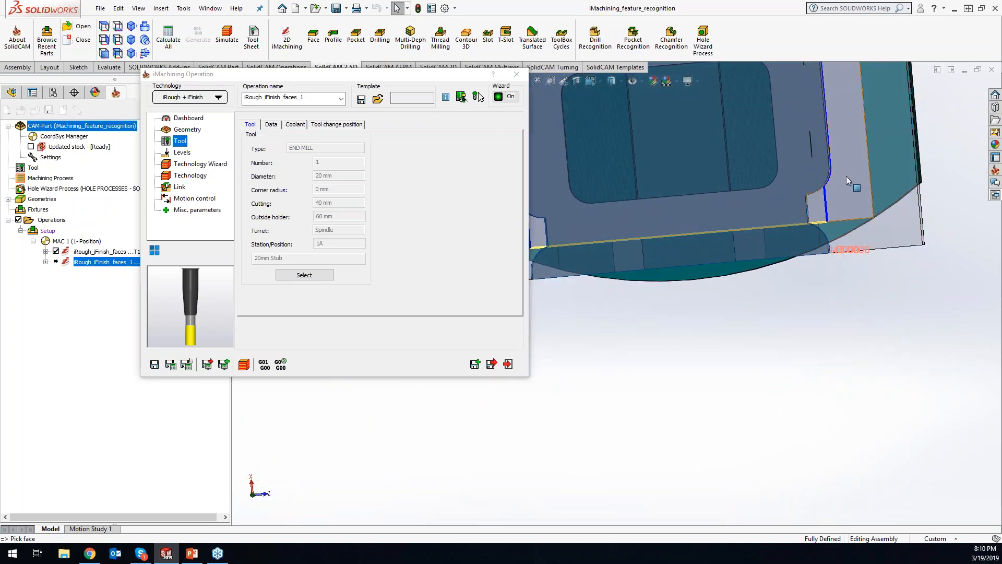
pyautogui.scroll(-2, 707, 146)
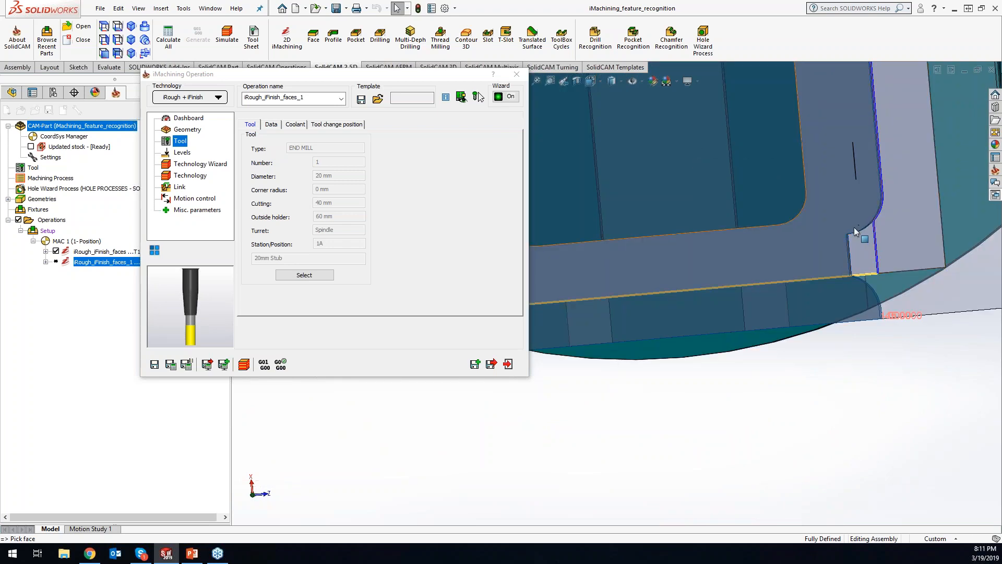
pyautogui.click(857, 274)
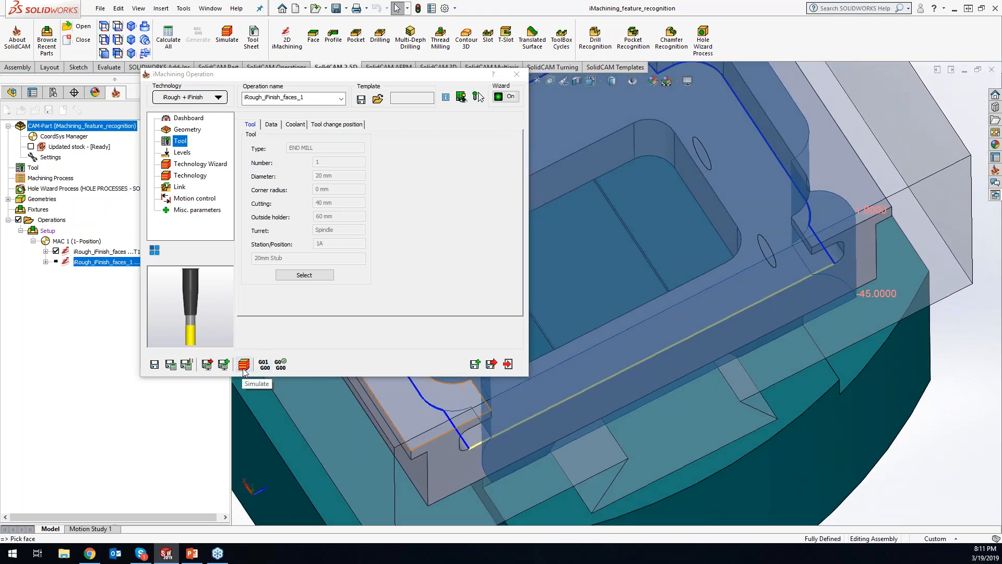
# Step: Save and calculate the copied operation, inspect its toolpath, and hide the toolpaths of all operations
pyautogui.click(171, 366)
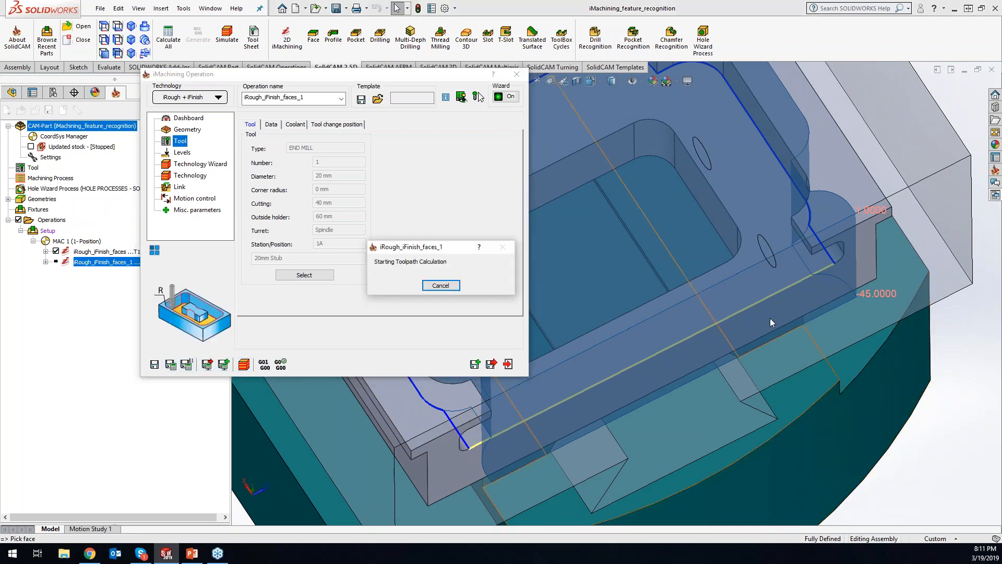
pyautogui.moveTo(932, 420); pyautogui.dragTo(866, 409, button='middle')
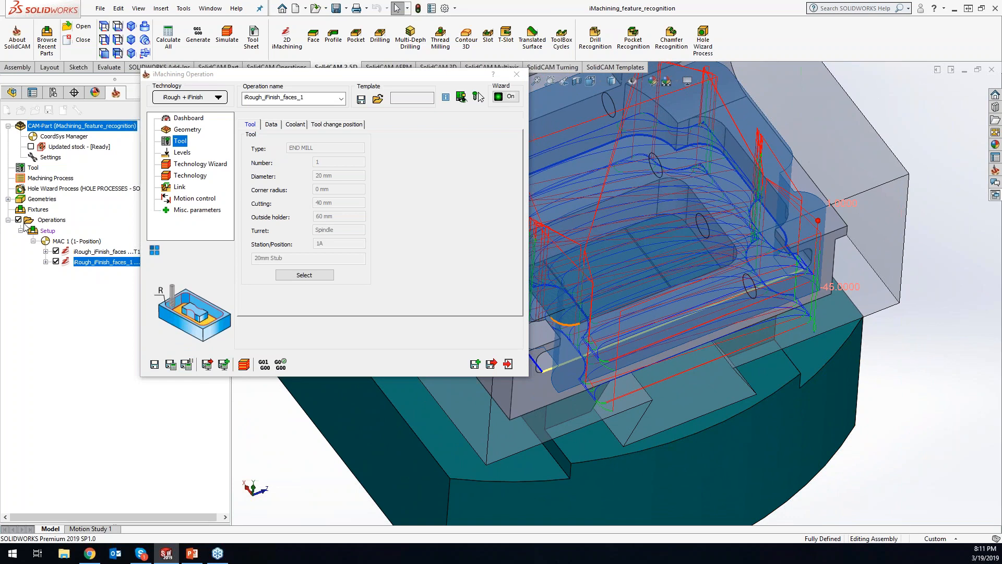
pyautogui.moveTo(683, 274); pyautogui.dragTo(721, 250, button='middle')
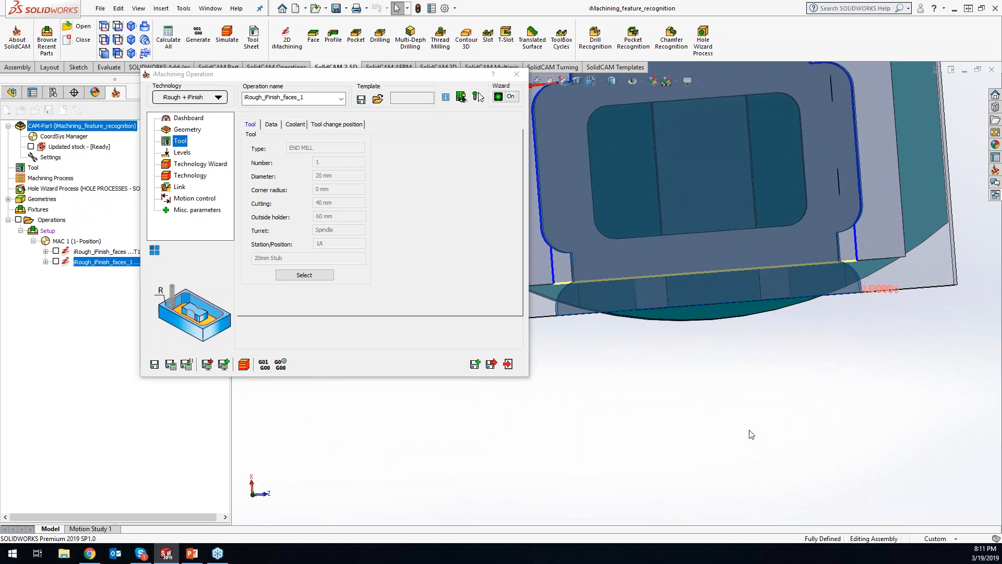
pyautogui.moveTo(749, 431); pyautogui.dragTo(749, 432, button='middle')
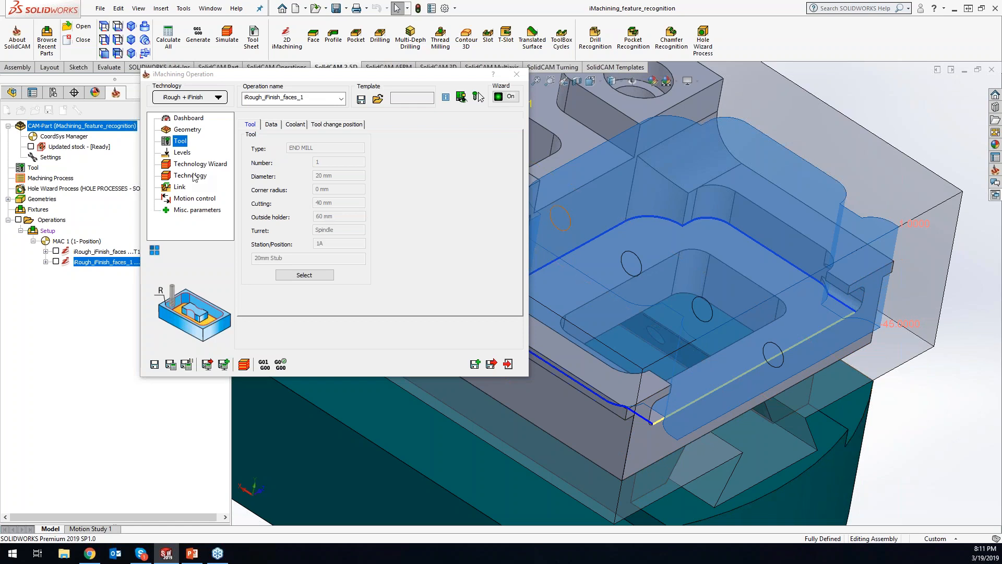
# Step: Review the copied operation's stock and its target and fixture protection settings, and close the operation
pyautogui.click(188, 130)
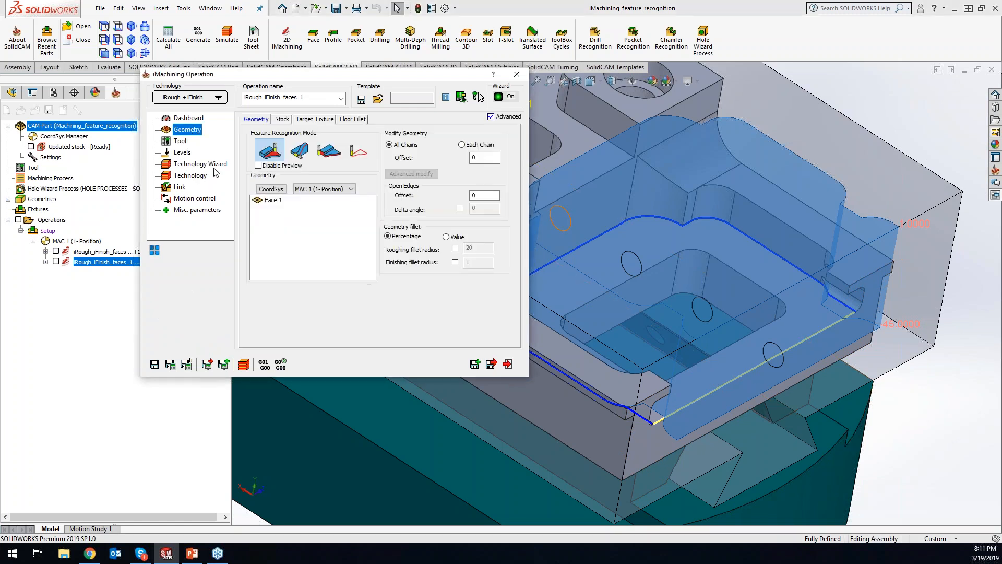
pyautogui.click(285, 119)
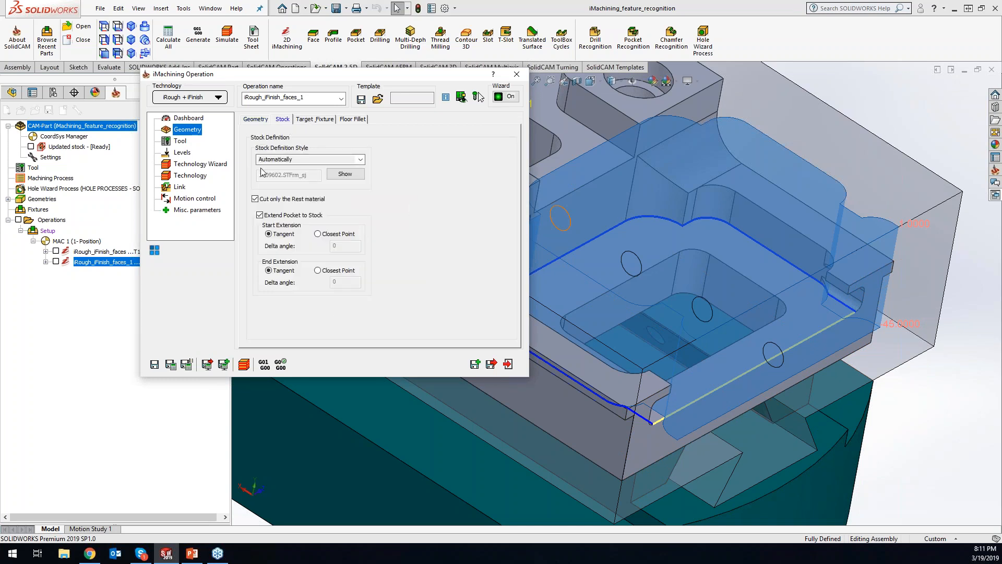
pyautogui.click(310, 120)
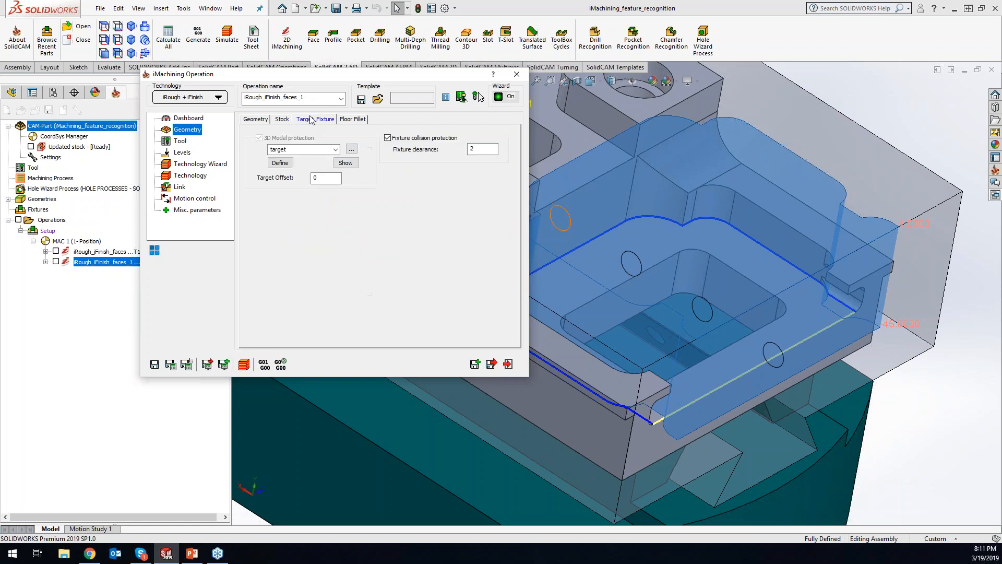
pyautogui.click(255, 120)
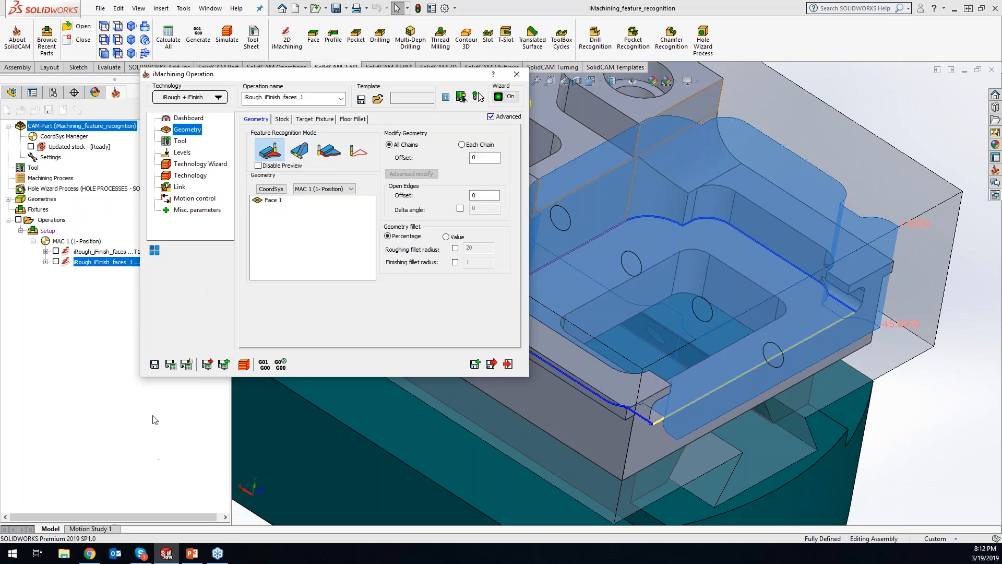
pyautogui.click(517, 74)
pyautogui.scroll(3, 431, 401)
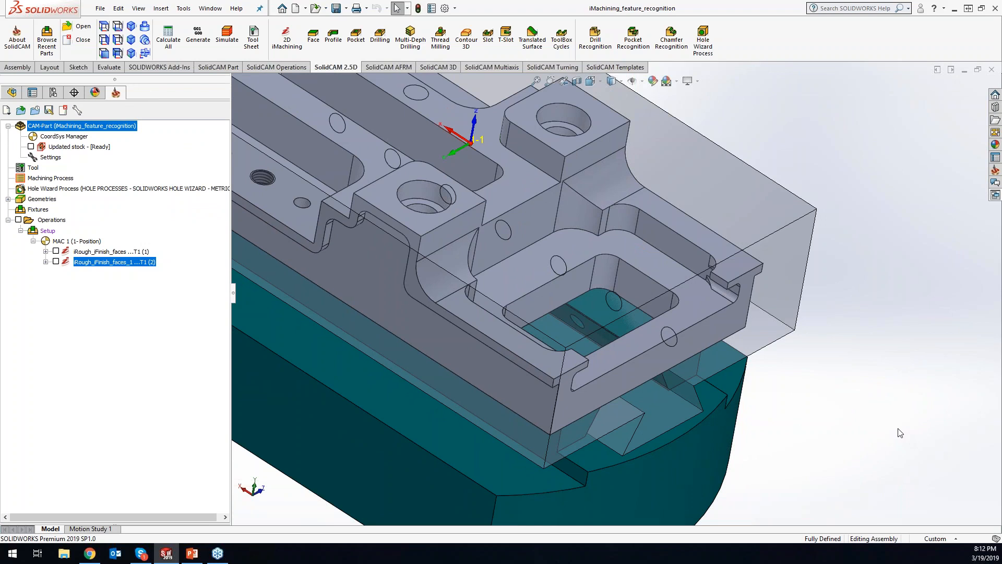
# Step: Create a new 2D iMachining operation with iRough + iFinish technology and set its feature recognition mode to contour chains
pyautogui.click(285, 43)
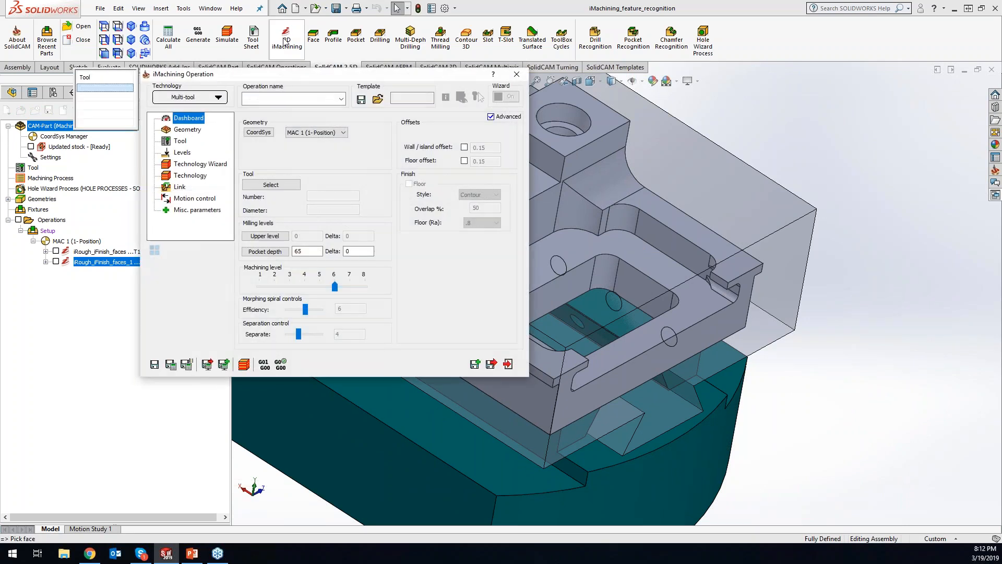
pyautogui.click(193, 98)
pyautogui.click(190, 135)
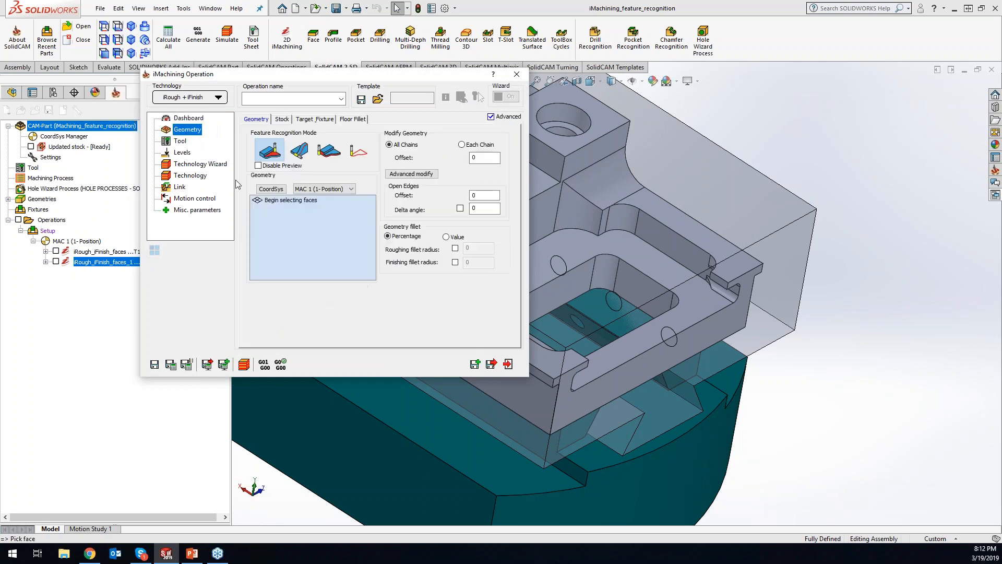
pyautogui.click(299, 152)
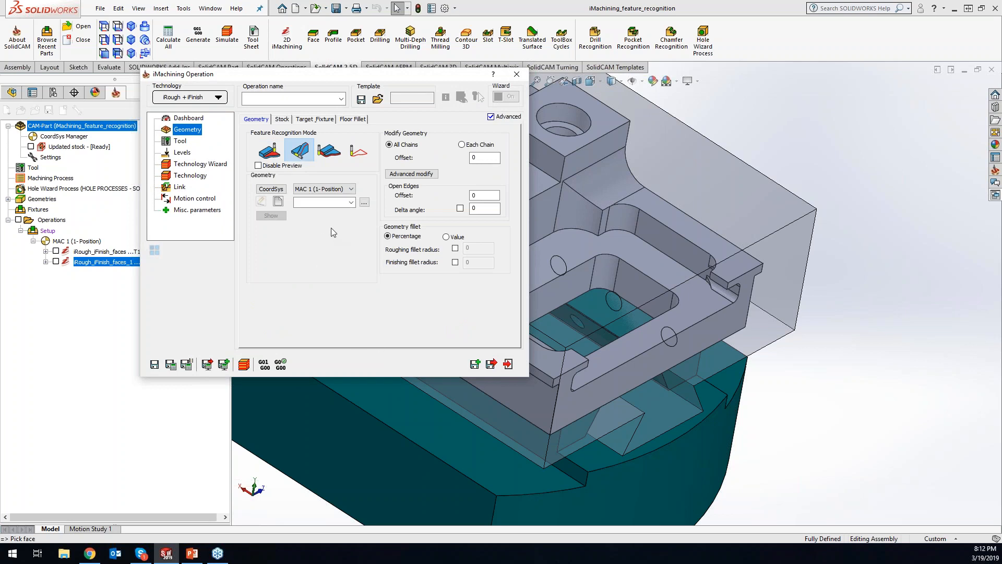
# Step: Define a new closed chain geometry along the upper edge of the through opening in the end pocket's floor
pyautogui.click(280, 202)
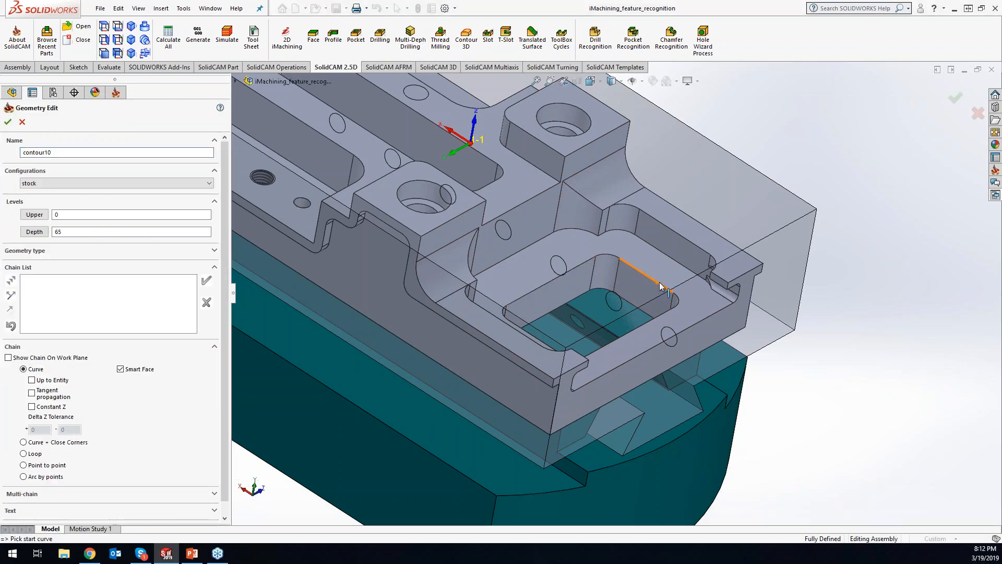
pyautogui.click(660, 286)
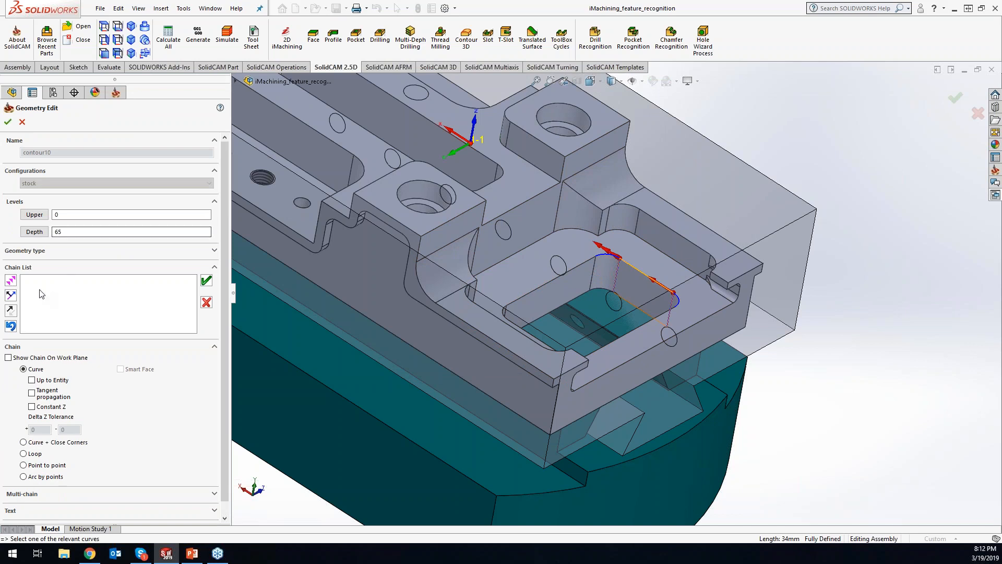
pyautogui.click(10, 280)
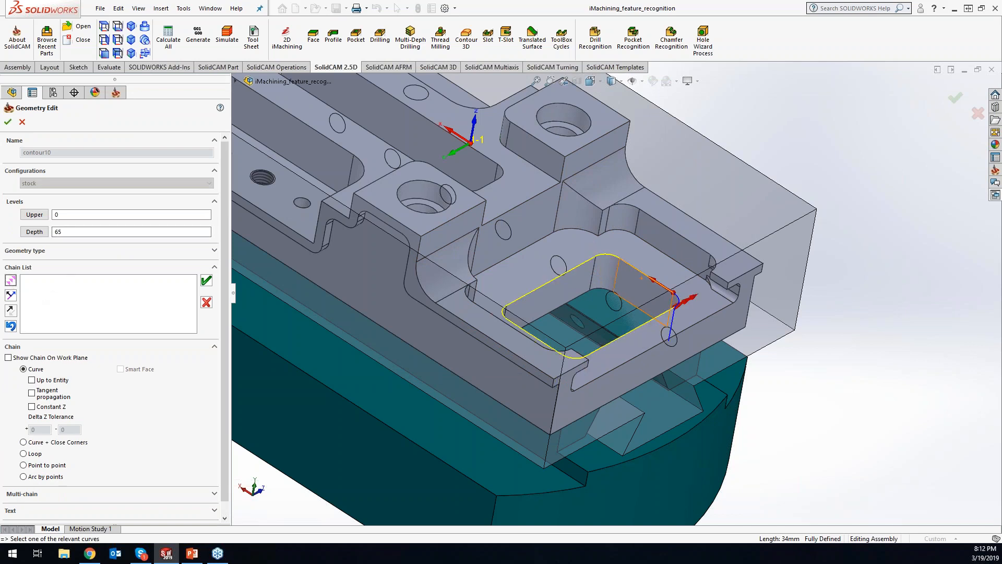
pyautogui.click(7, 122)
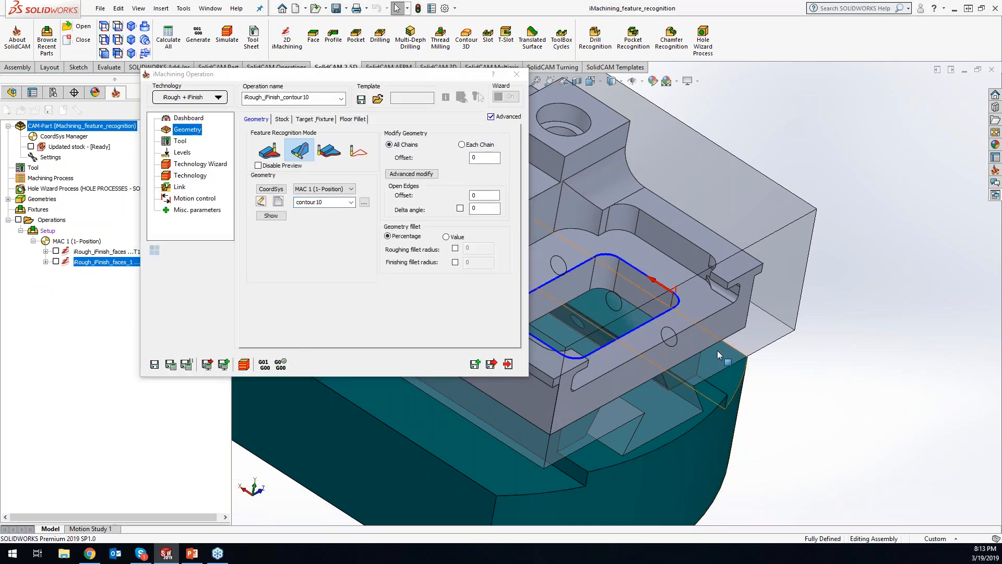
# Step: Assign the 10mm end mill, tool 3, to the contour operation
pyautogui.click(180, 141)
pyautogui.click(318, 277)
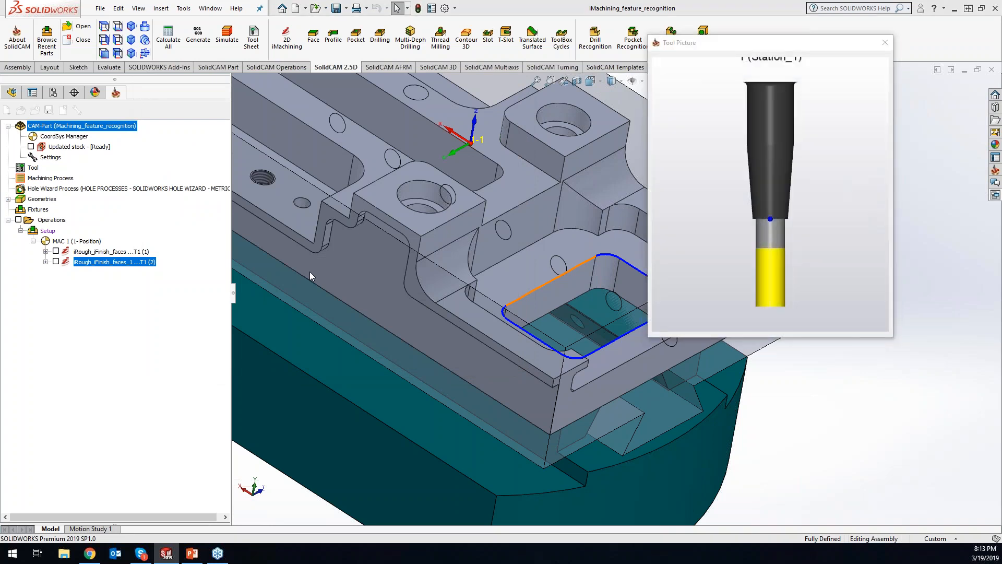
pyautogui.click(612, 261)
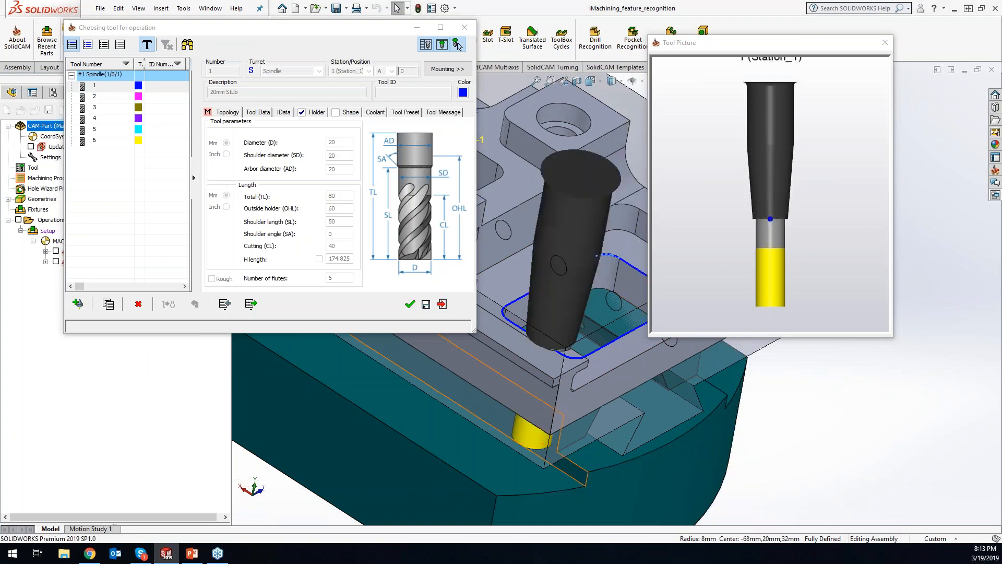
pyautogui.click(102, 97)
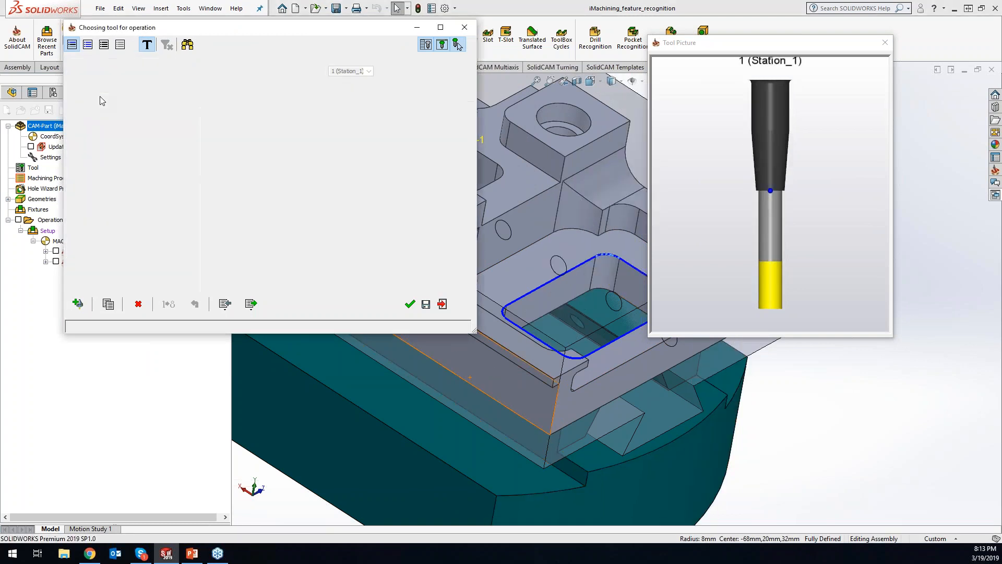
pyautogui.click(100, 108)
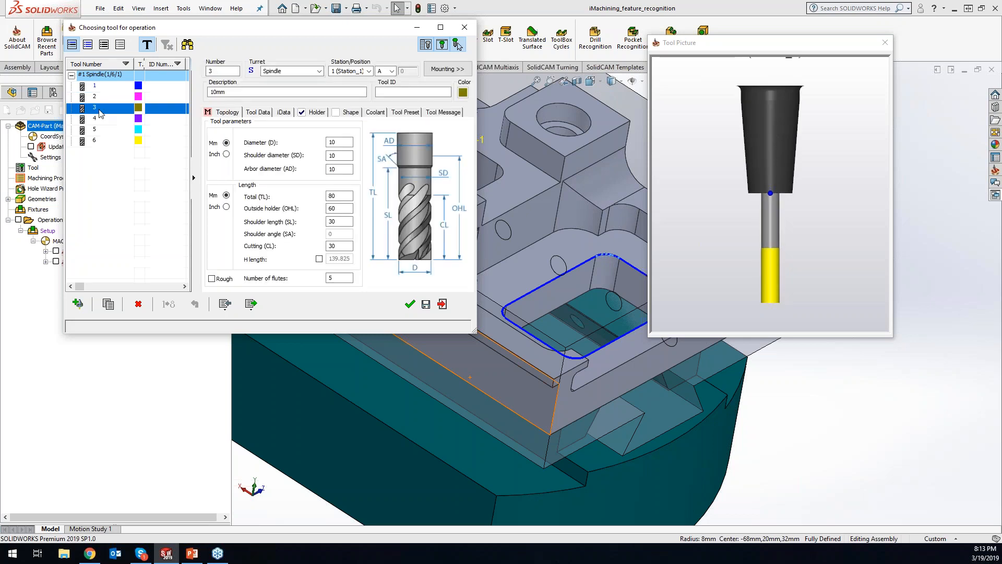
pyautogui.click(416, 303)
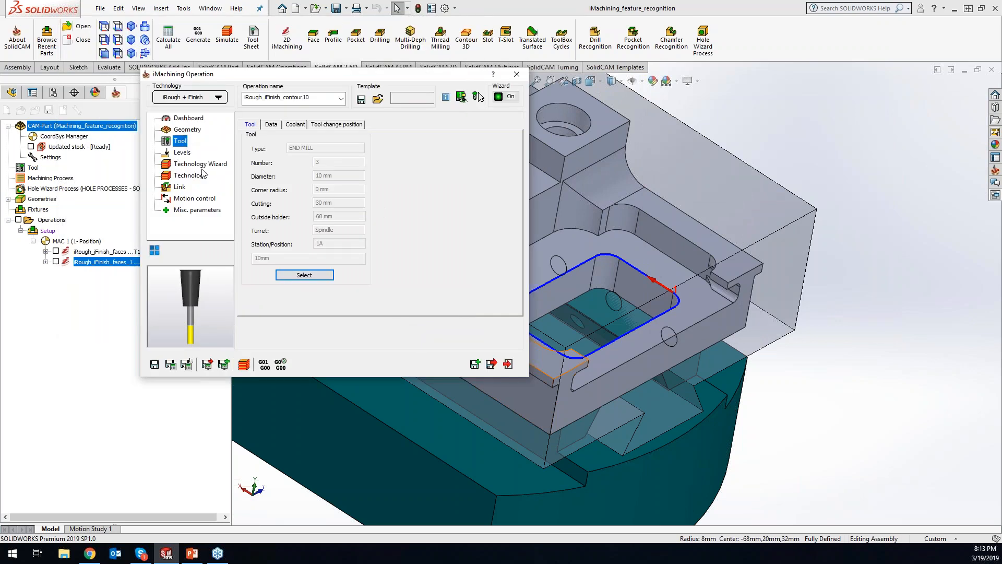
# Step: Define the contour operation's pocket depth by picking a vertex on the fixture's upper edge, with a depth delta of 0.1
pyautogui.click(180, 153)
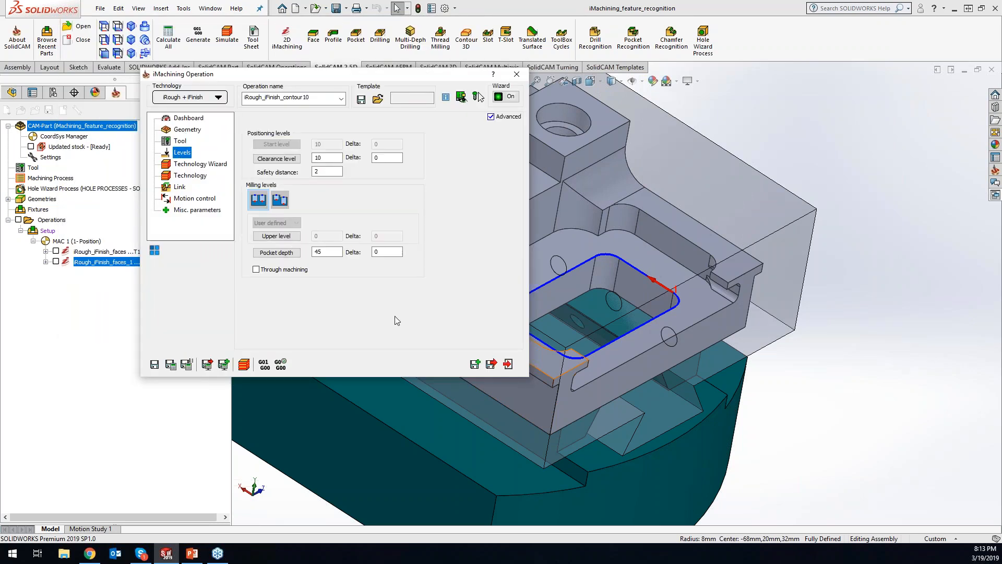
pyautogui.click(334, 251)
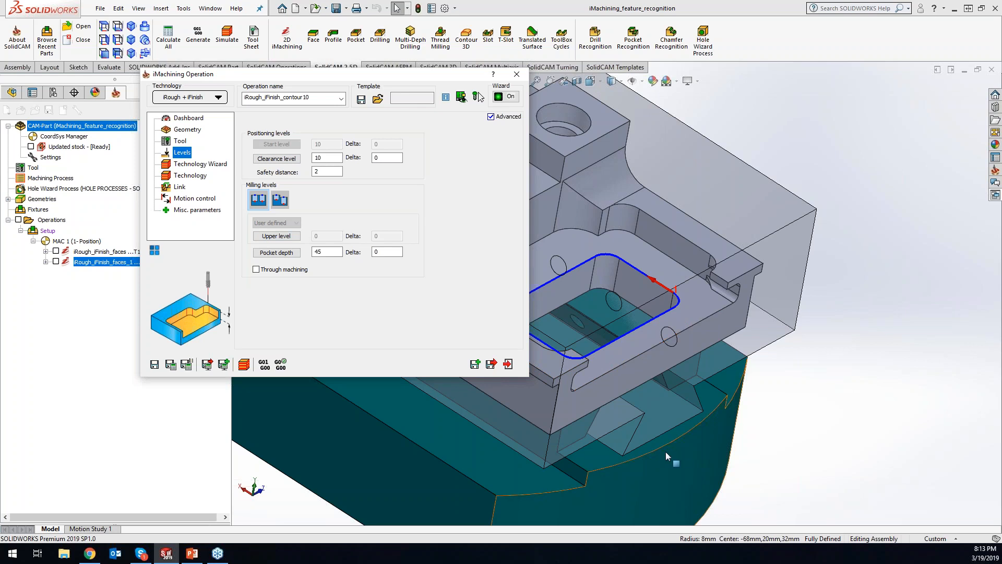
pyautogui.click(878, 393)
pyautogui.moveTo(877, 394); pyautogui.dragTo(618, 398, button='middle')
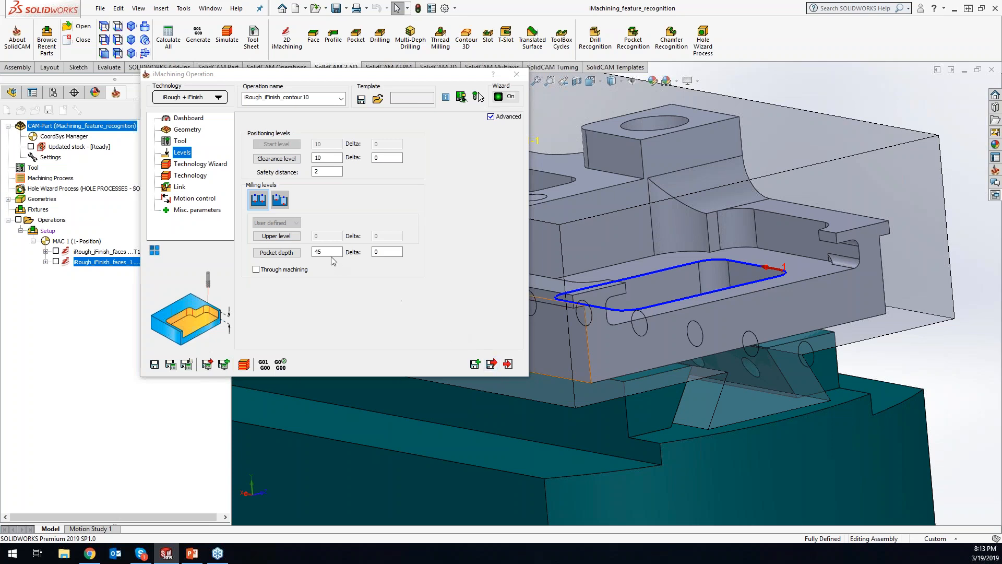
pyautogui.click(331, 256)
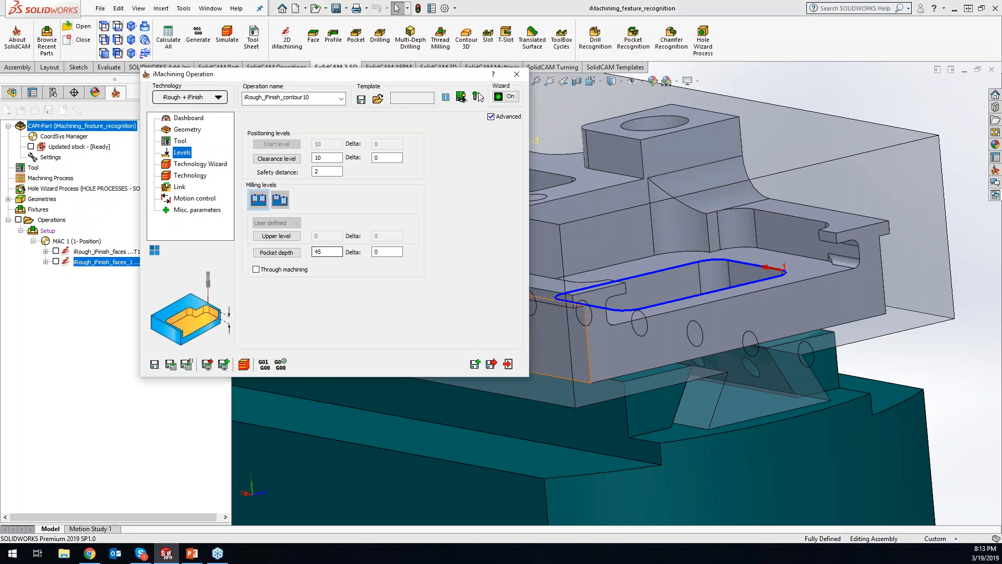
pyautogui.click(624, 382)
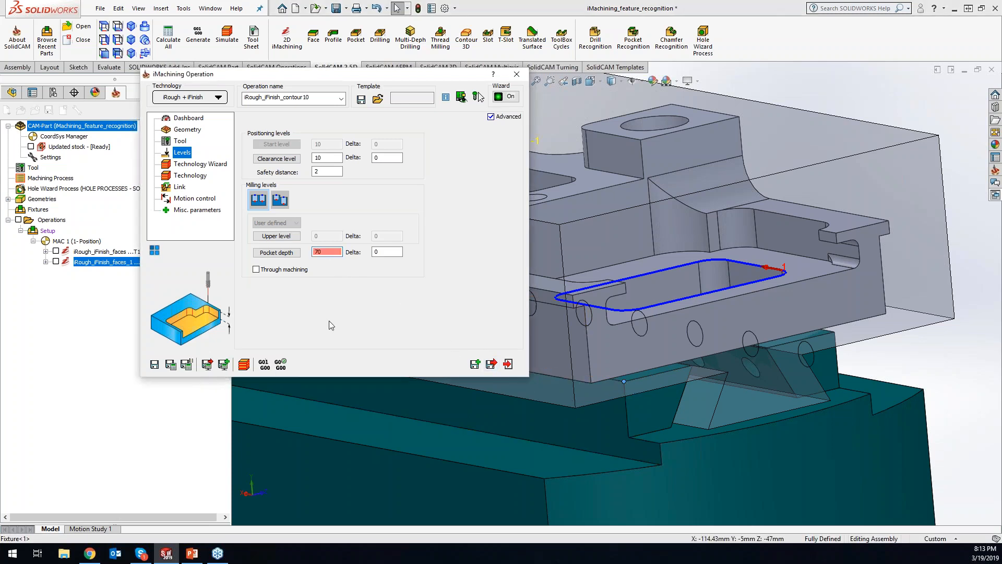
pyautogui.press('Tab')
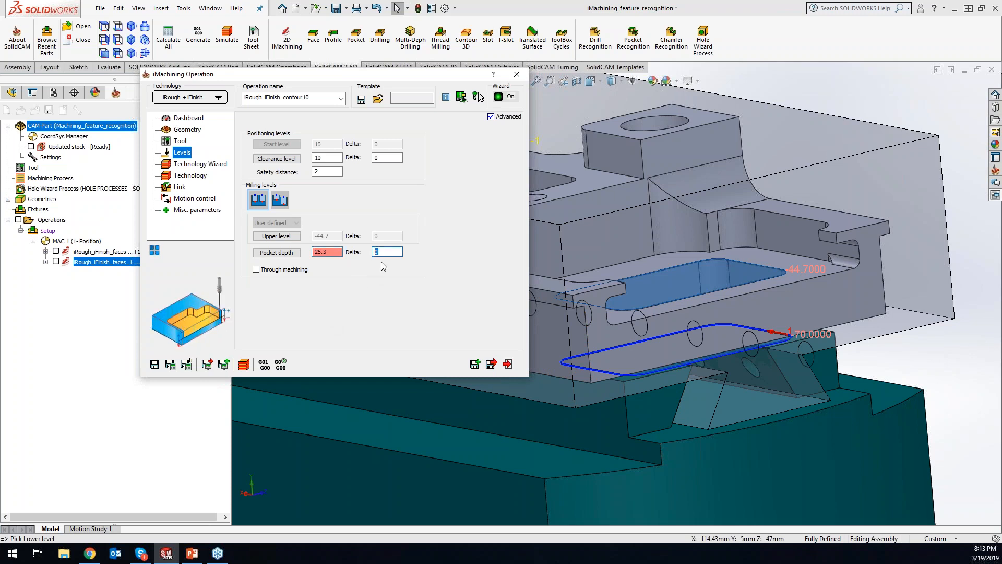
pyautogui.write('.1')
pyautogui.doubleClick(476, 293)
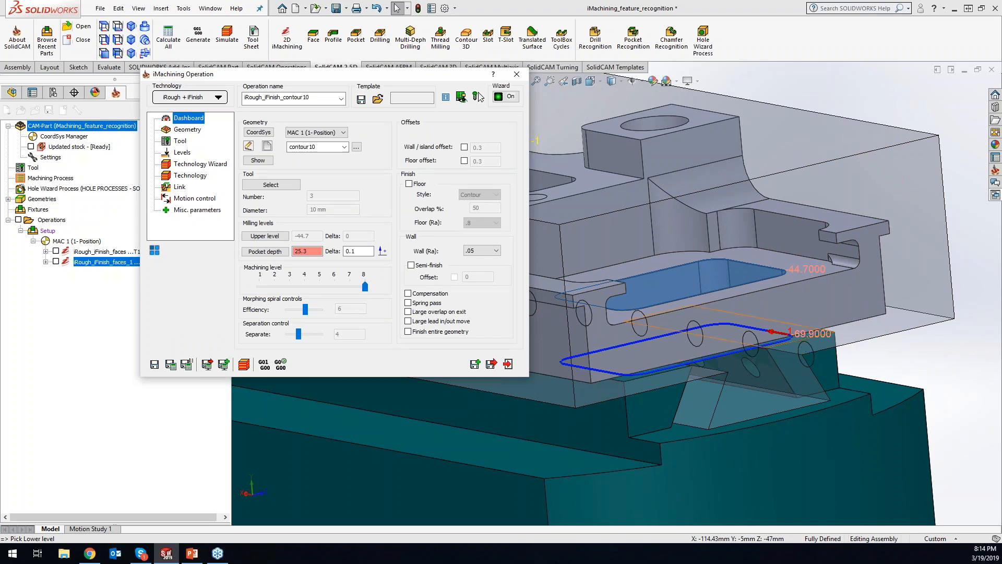
# Step: Set the pocket depth delta to 0.5 and check the lower level against the fixture from the side
pyautogui.moveTo(947, 361); pyautogui.dragTo(650, 336, button='middle')
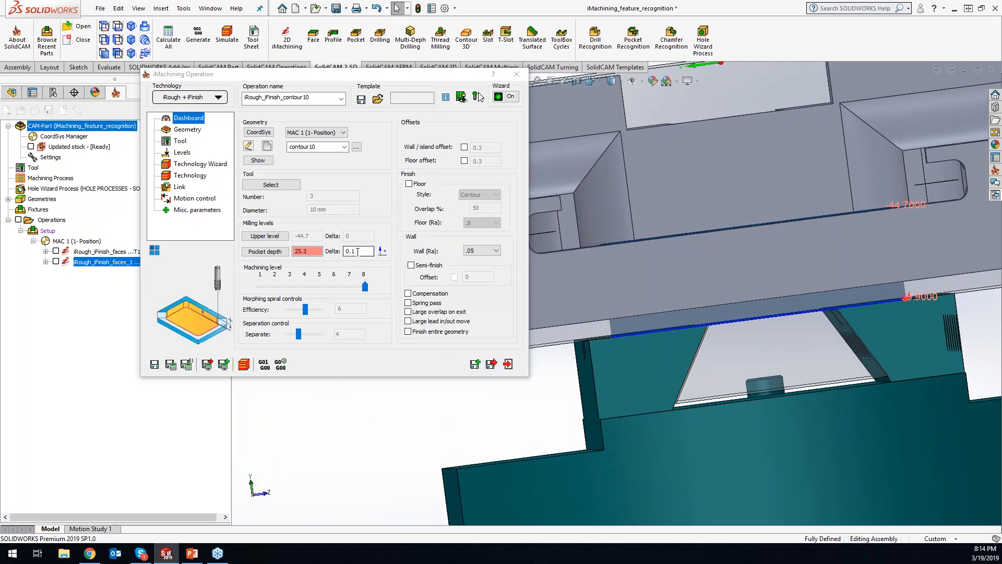
pyautogui.doubleClick(353, 251)
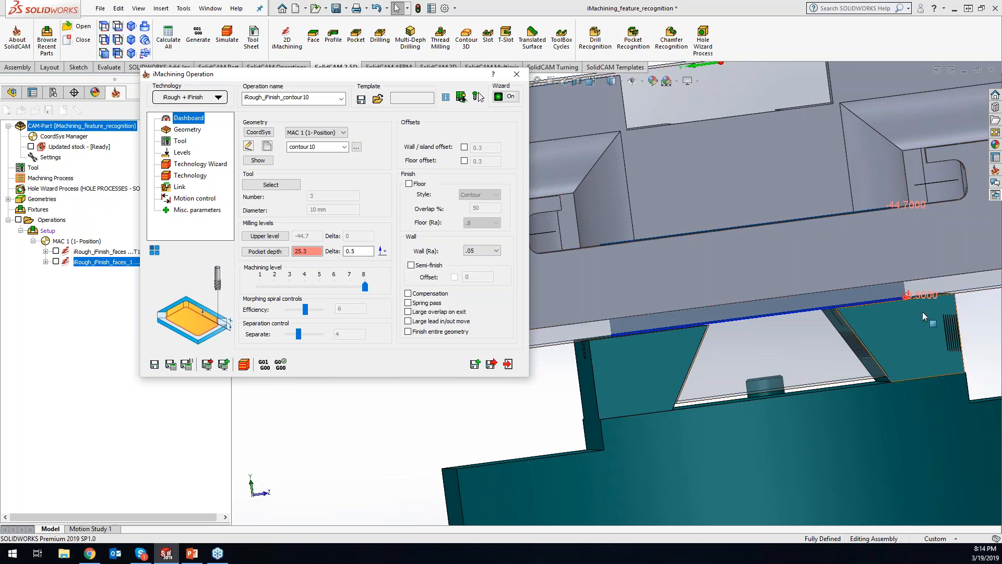
pyautogui.scroll(5, 875, 318)
pyautogui.moveTo(914, 304); pyautogui.dragTo(888, 289, button='middle')
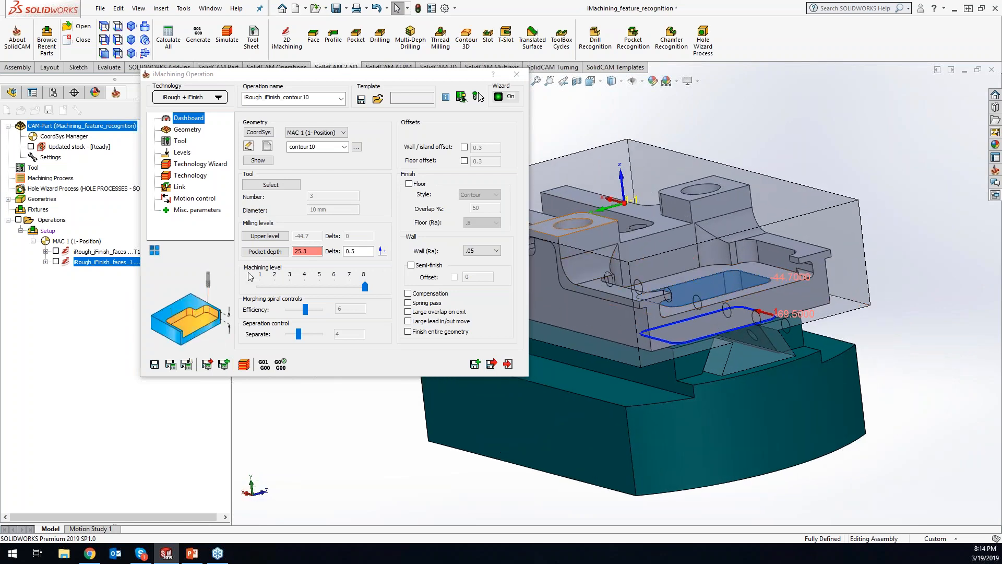
# Step: Show the updated stock on the model, then save and calculate the contour operation
pyautogui.click(31, 147)
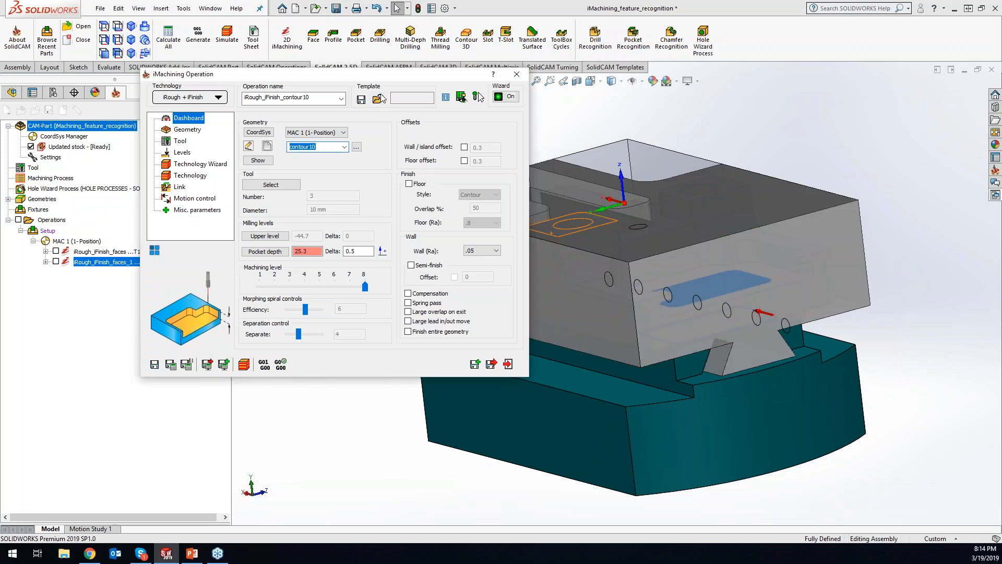
pyautogui.moveTo(367, 78); pyautogui.dragTo(468, 80)
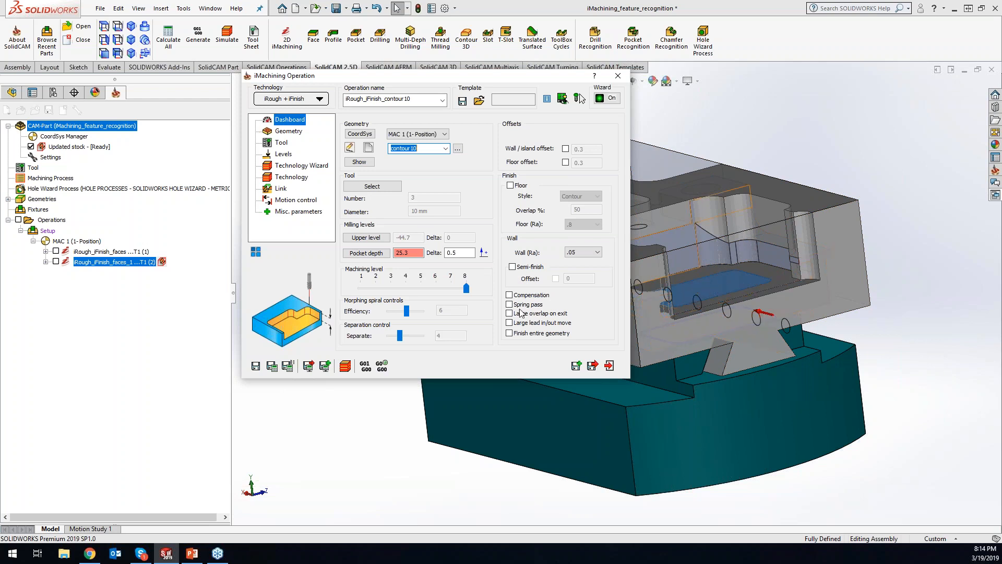
pyautogui.click(272, 366)
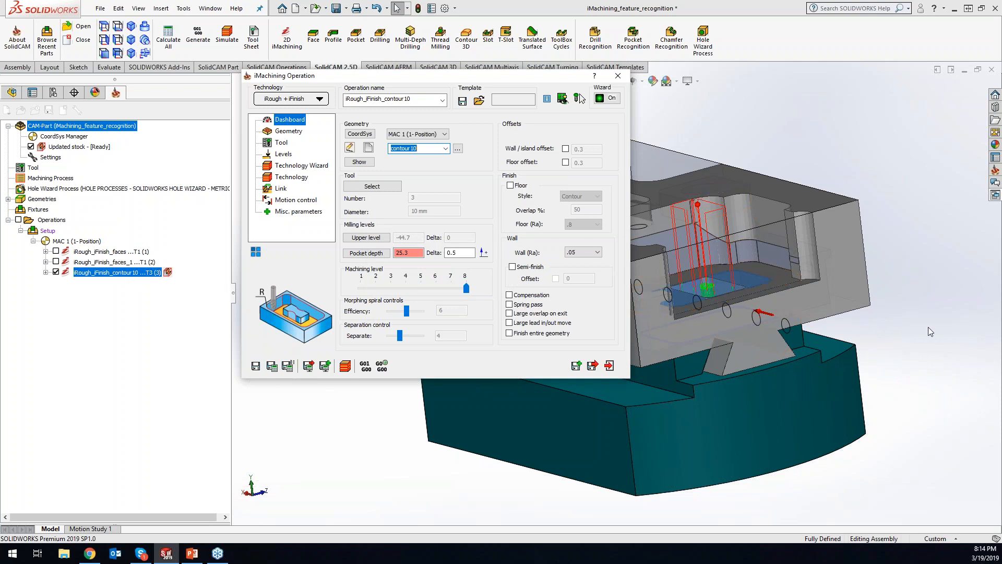
pyautogui.moveTo(935, 323); pyautogui.dragTo(692, 291, button='middle')
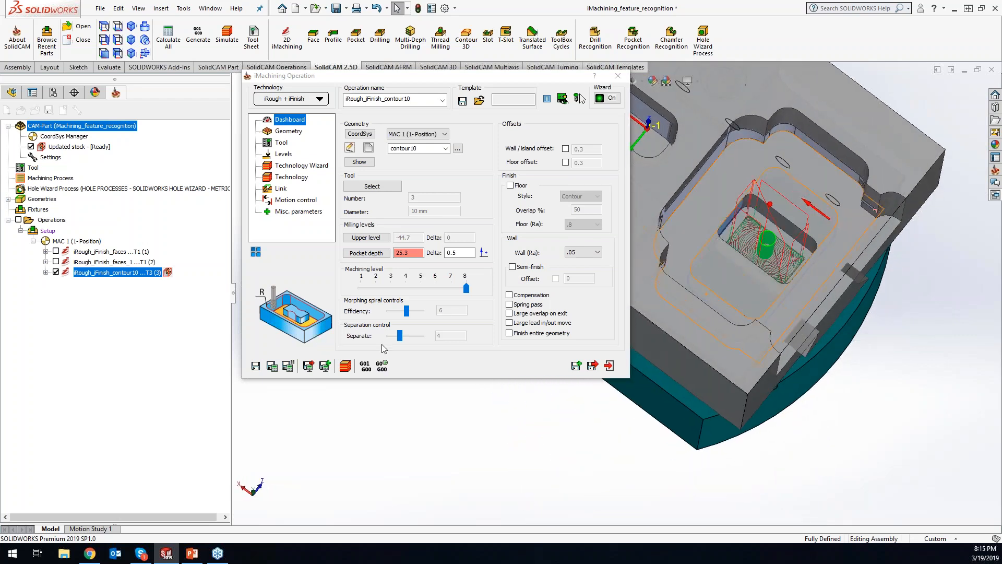
# Step: Run the SolidVerify simulation of the contour operation and inspect the resulting toolpath on the model
pyautogui.click(345, 365)
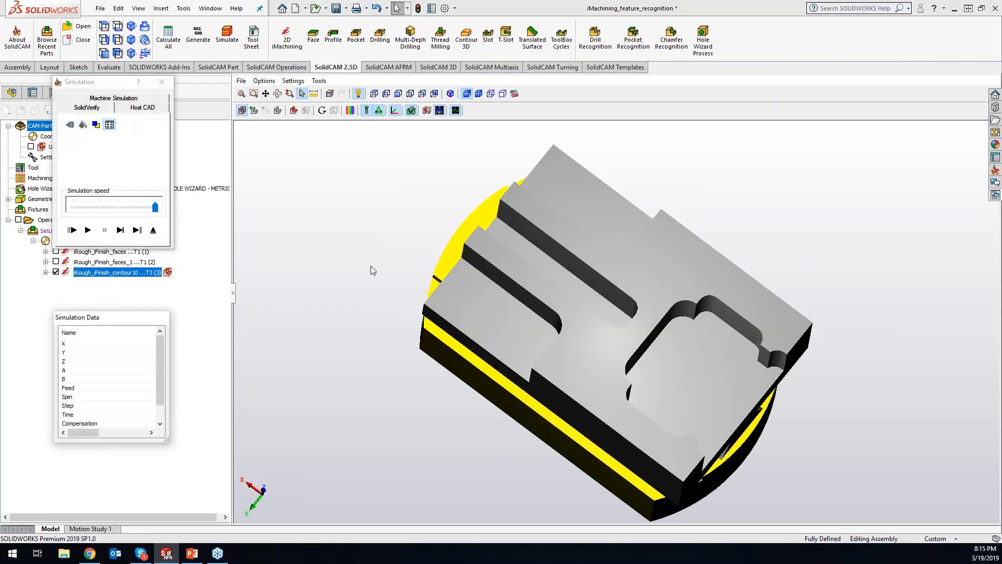
pyautogui.click(89, 230)
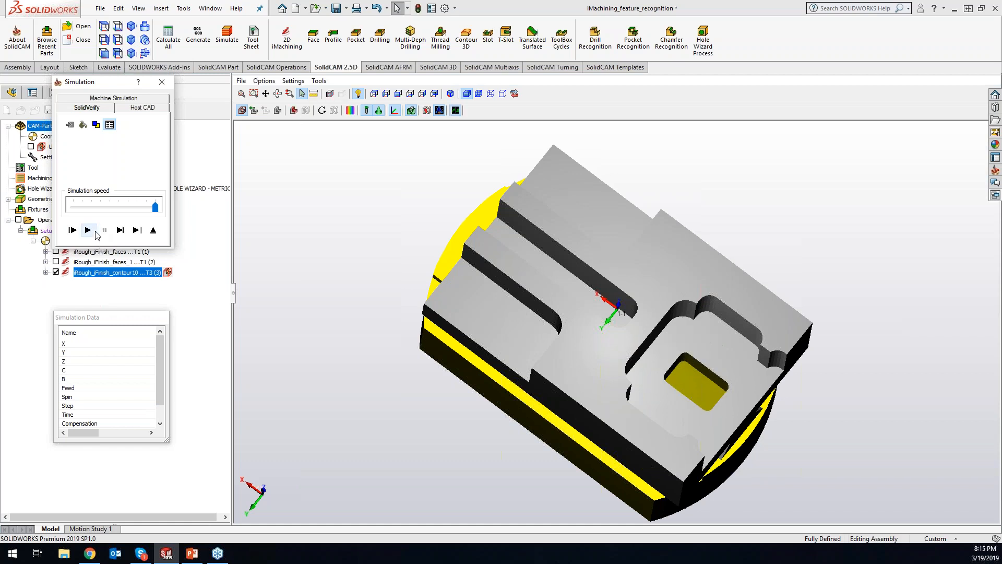
pyautogui.click(162, 81)
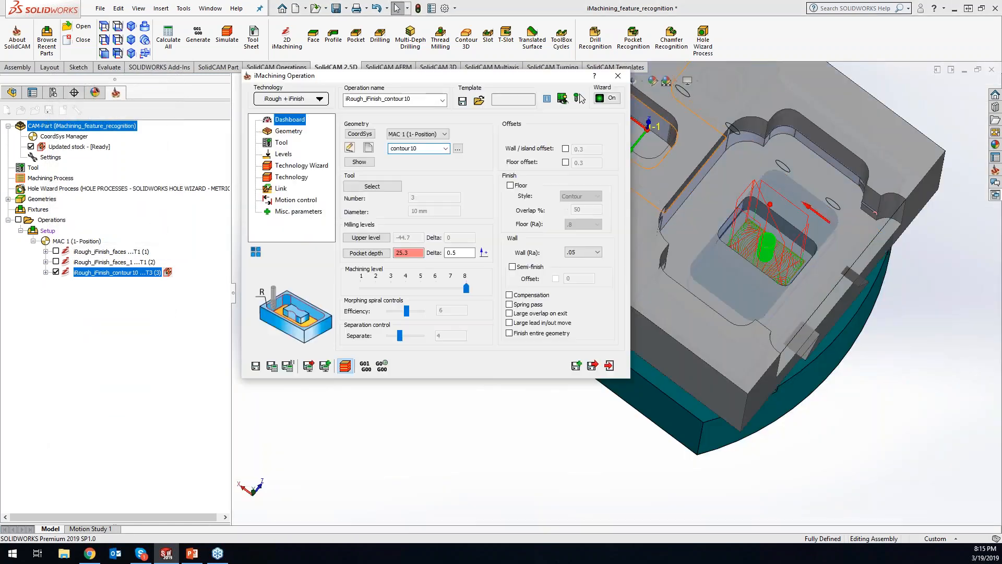
pyautogui.moveTo(884, 367); pyautogui.dragTo(861, 358, button='middle')
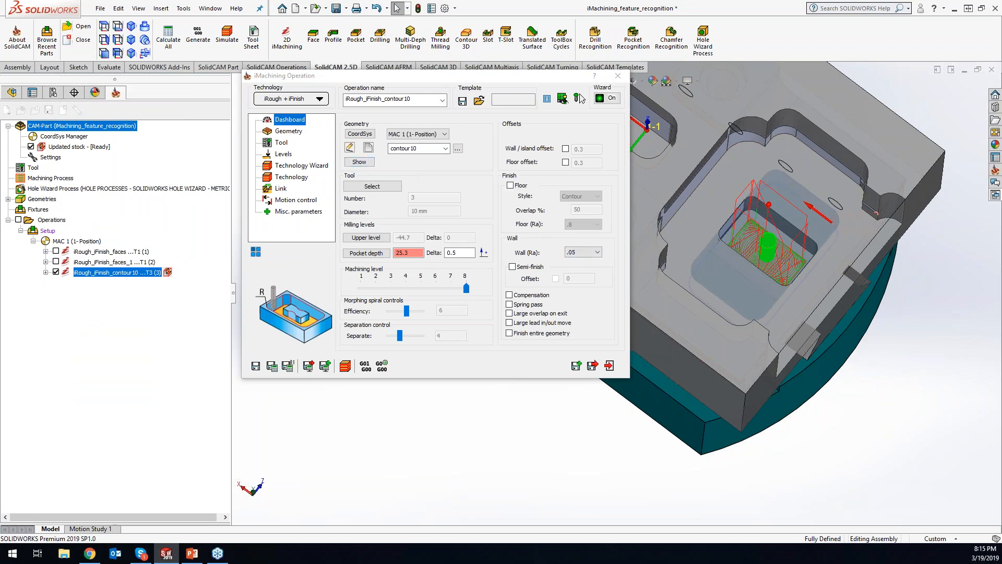
# Step: Redefine the pocket depth by picking the part's underside, set its delta to -0.1, and recalculate the contour operation
pyautogui.moveTo(776, 460); pyautogui.dragTo(637, 433, button='middle')
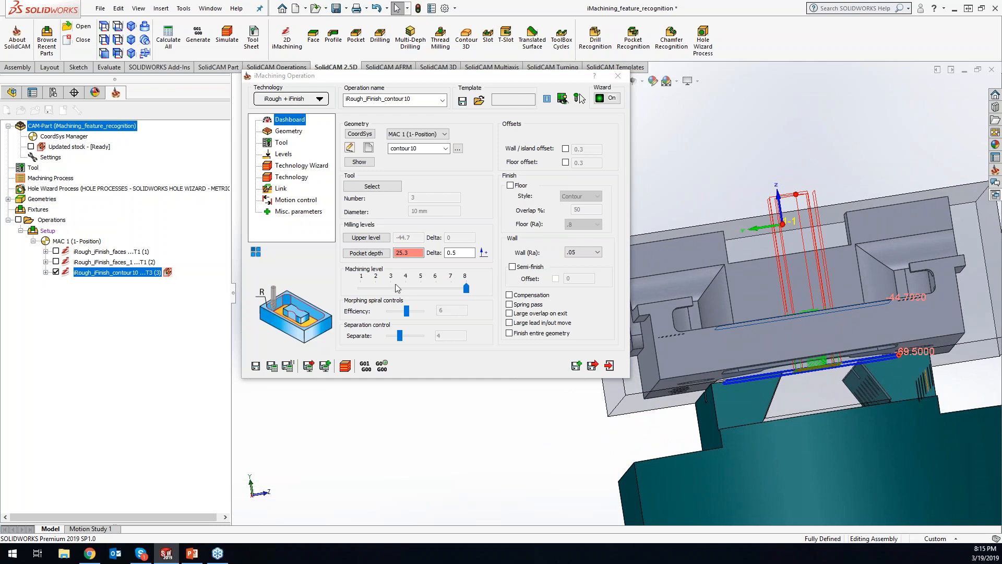
pyautogui.click(408, 257)
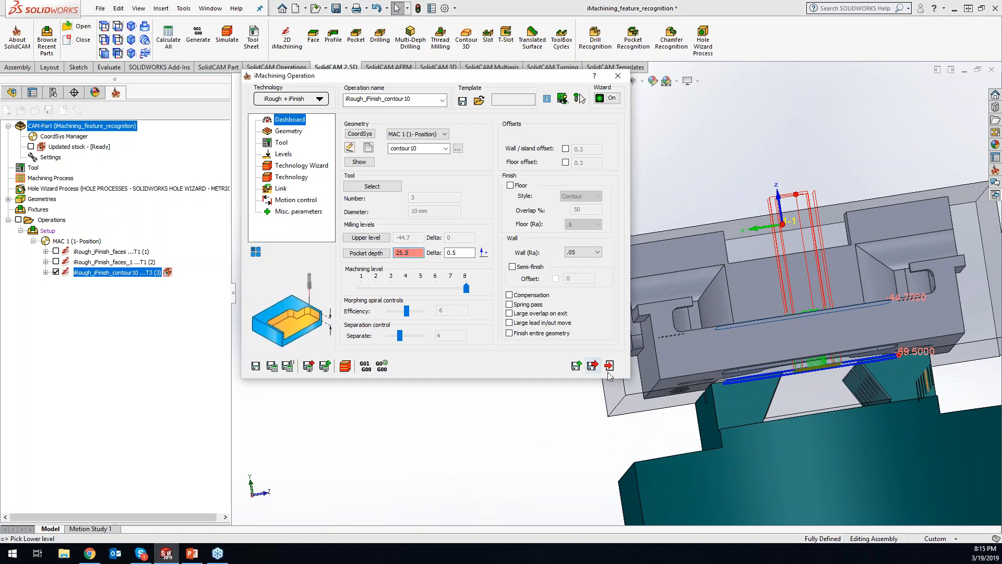
pyautogui.click(663, 382)
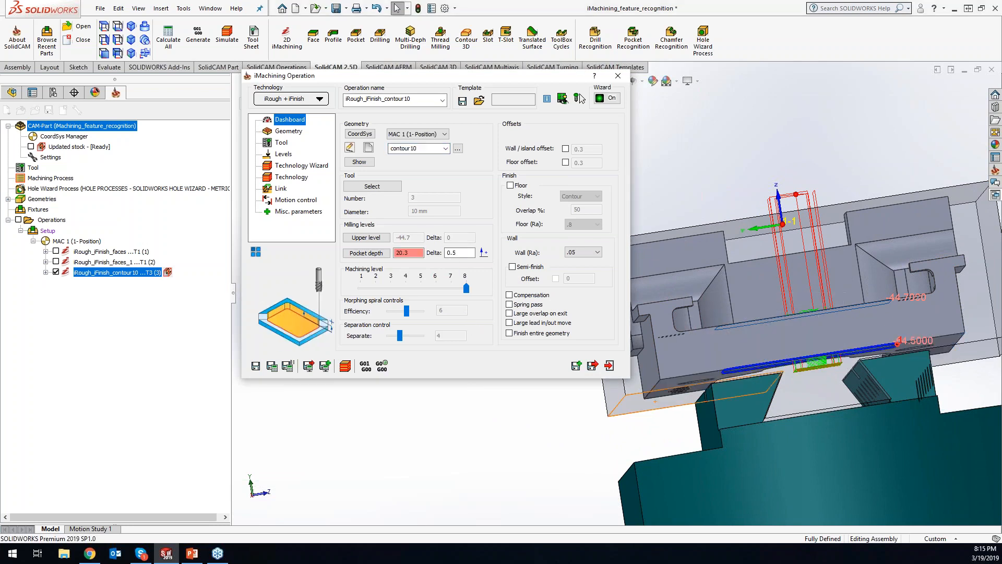
pyautogui.doubleClick(467, 254)
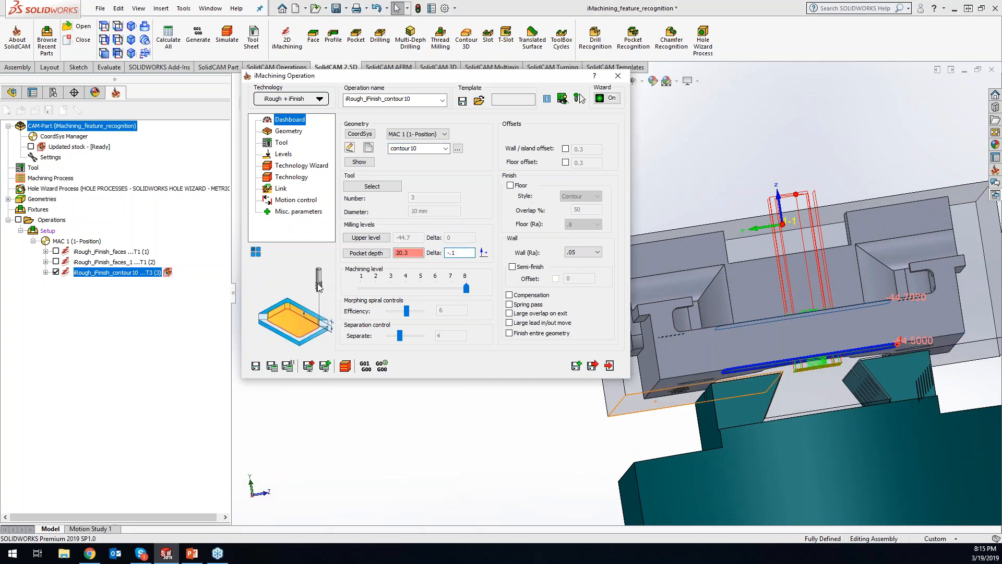
pyautogui.click(272, 367)
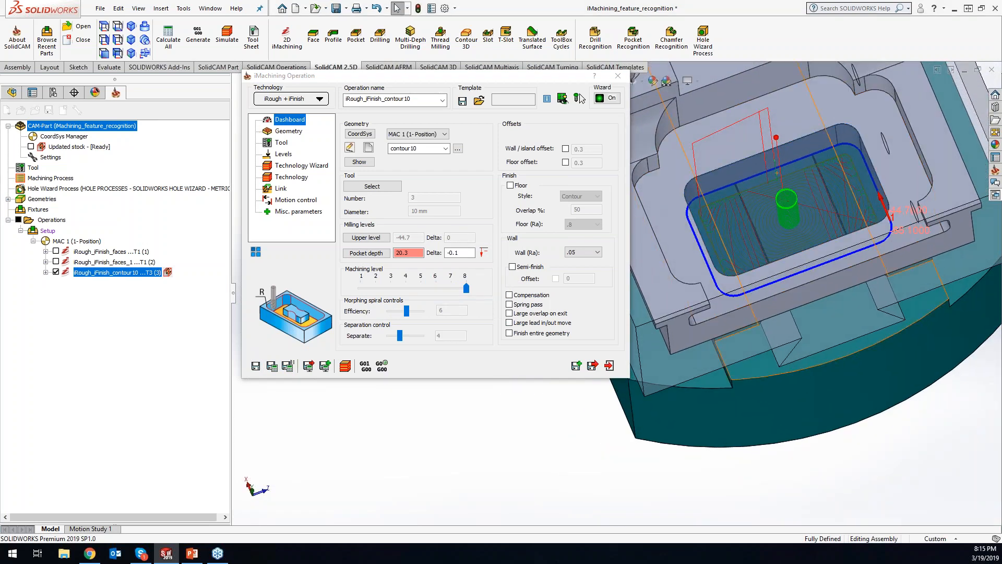
# Step: Simulate the recalculated contour operation in SolidVerify and compare the machined stock with the target model
pyautogui.click(350, 366)
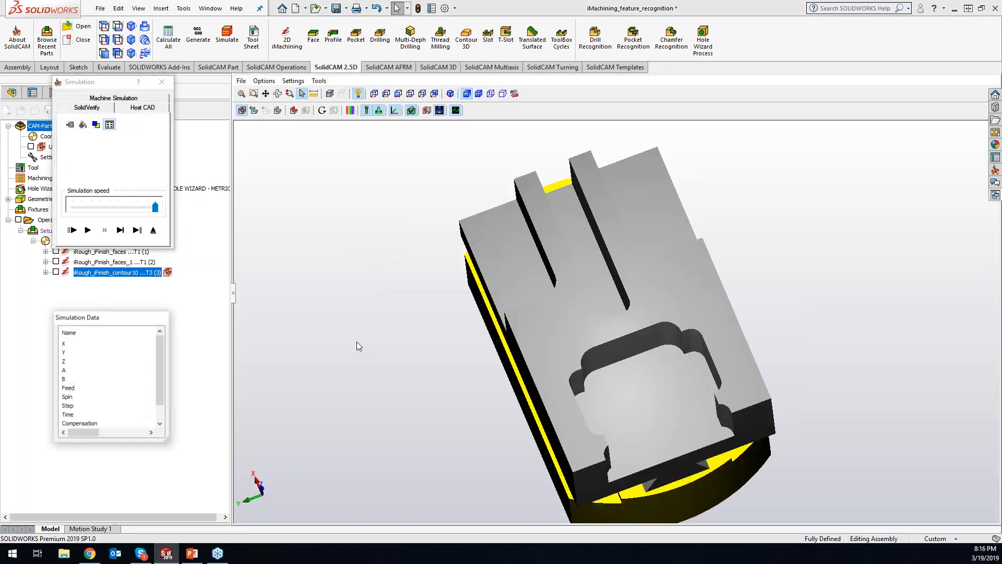
pyautogui.click(96, 233)
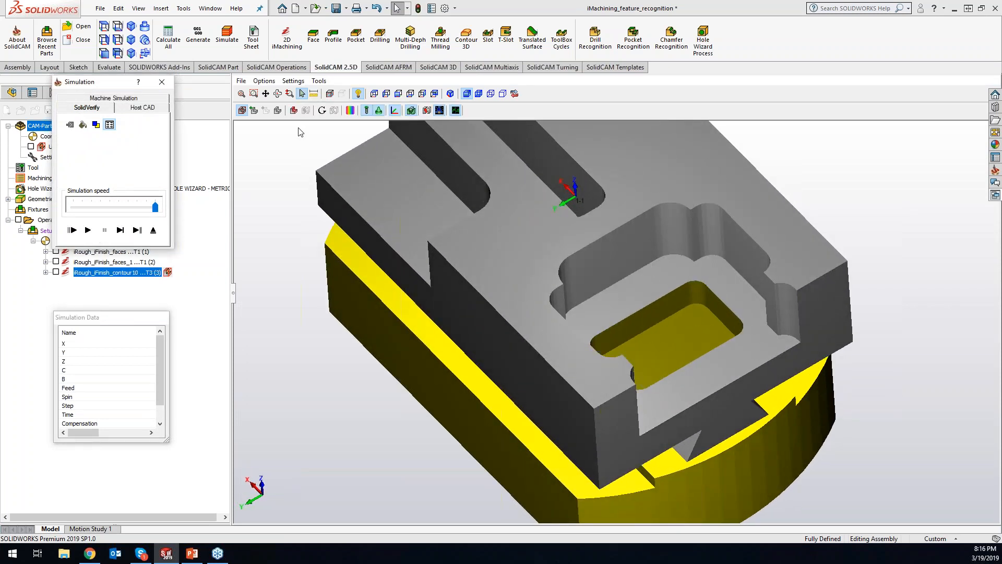
pyautogui.click(352, 110)
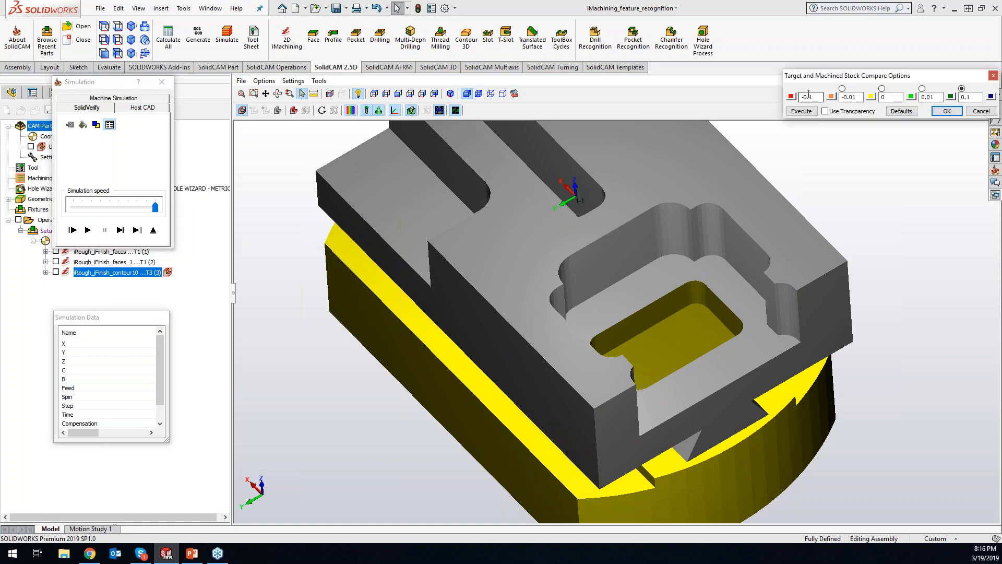
pyautogui.click(802, 111)
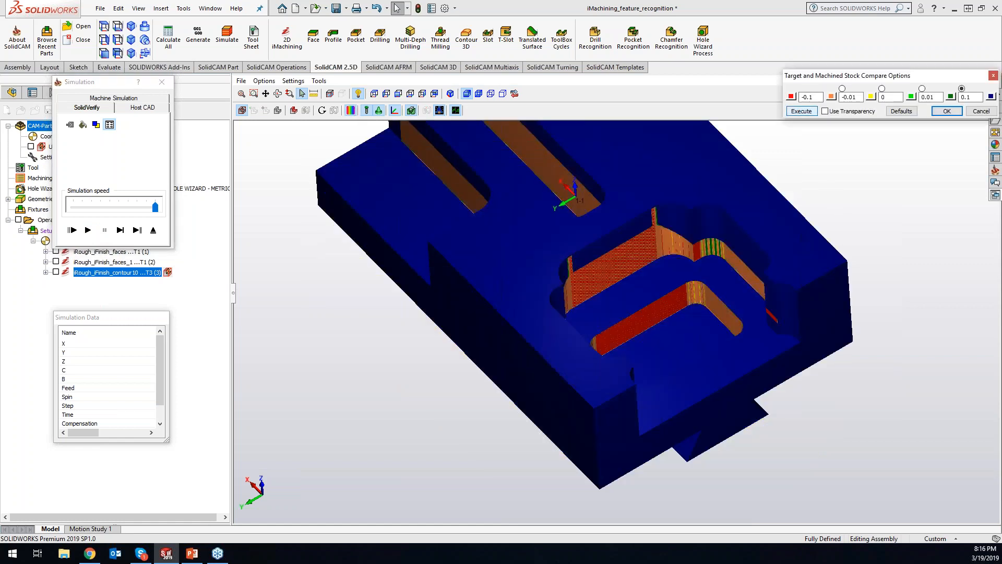
pyautogui.click(803, 116)
pyautogui.moveTo(808, 144); pyautogui.dragTo(522, 296, button='middle')
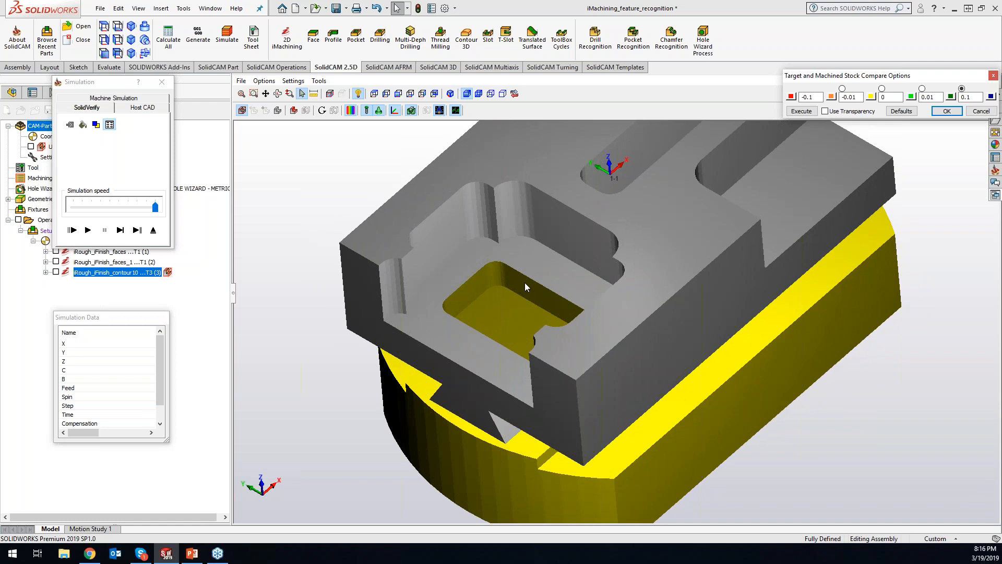
pyautogui.click(946, 112)
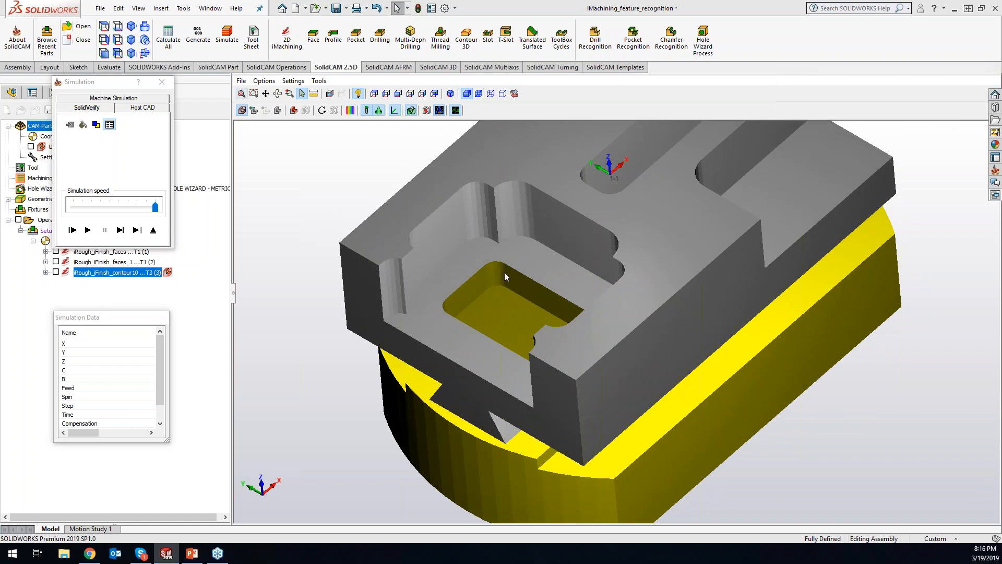
# Step: Close the simulation and the contour operation's settings
pyautogui.click(161, 82)
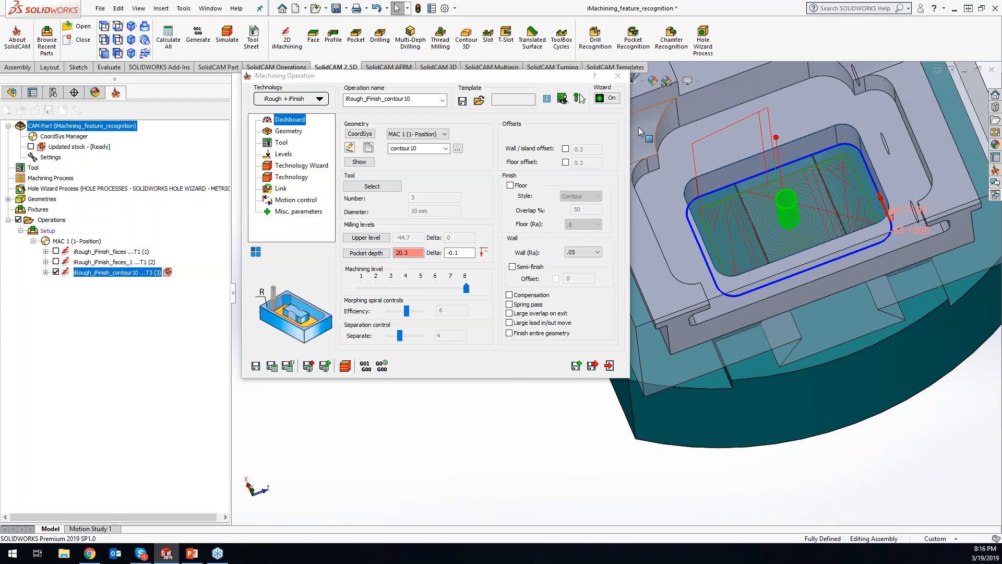
pyautogui.click(626, 110)
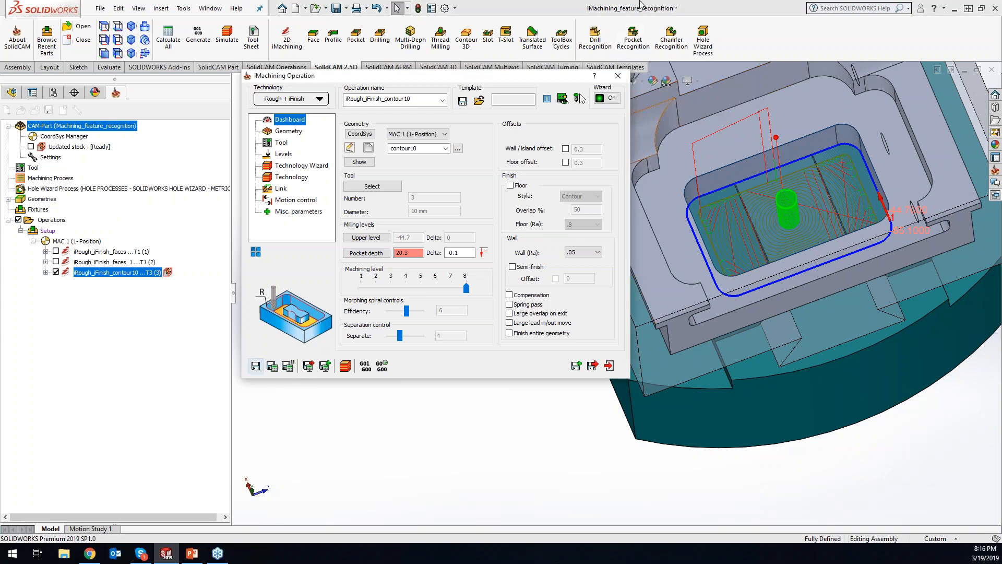
pyautogui.click(618, 75)
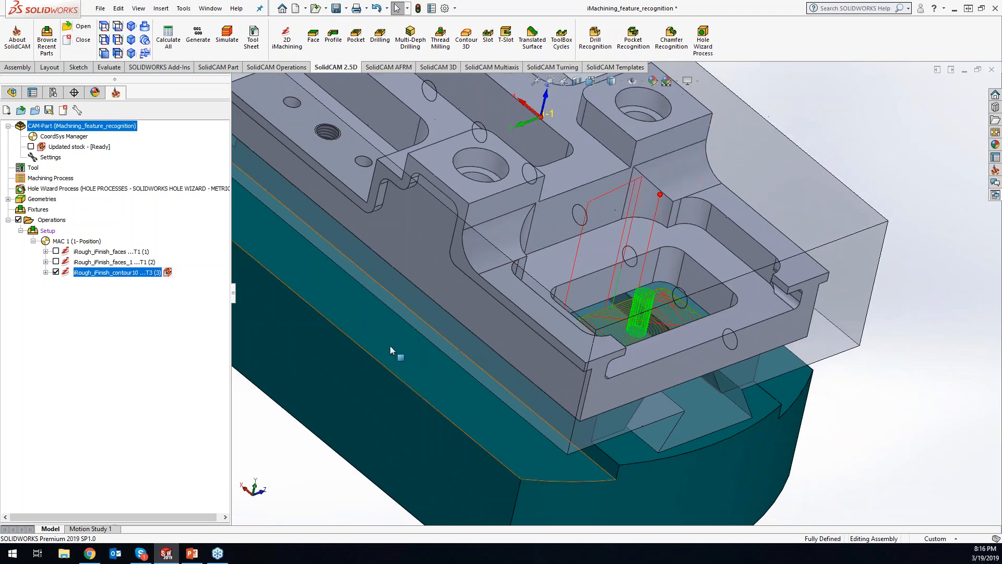
# Step: Create a 2D iMachining operation on the part's upper ledge face beside the pocket and set its technology to iRough + iFinish
pyautogui.click(681, 142)
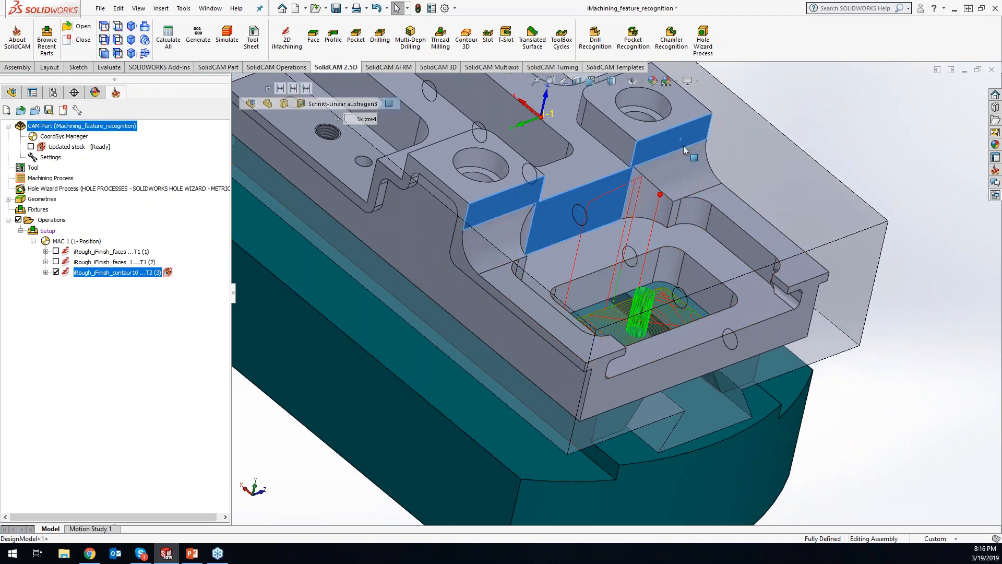
pyautogui.click(715, 201)
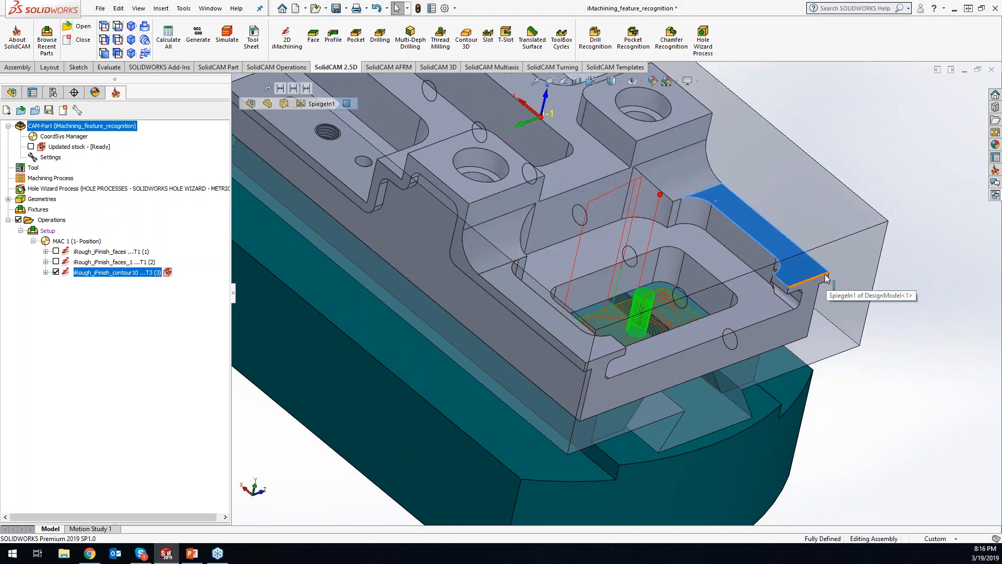
pyautogui.click(113, 272)
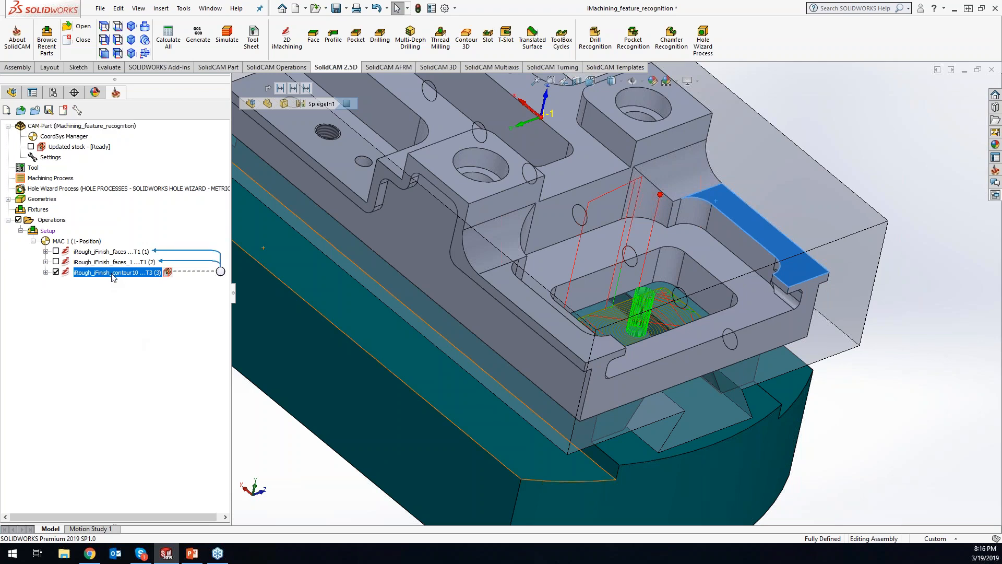
pyautogui.click(293, 42)
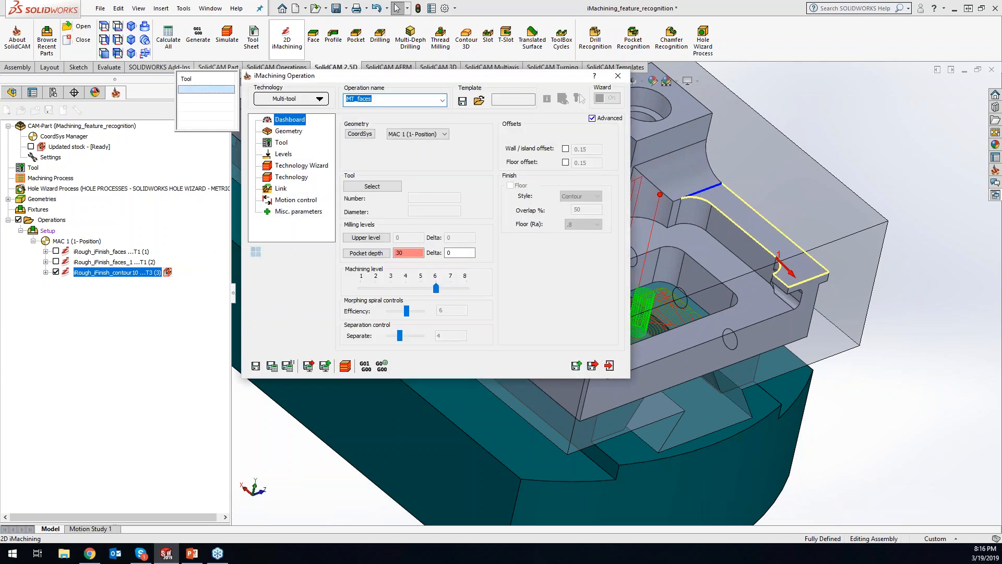
pyautogui.click(302, 100)
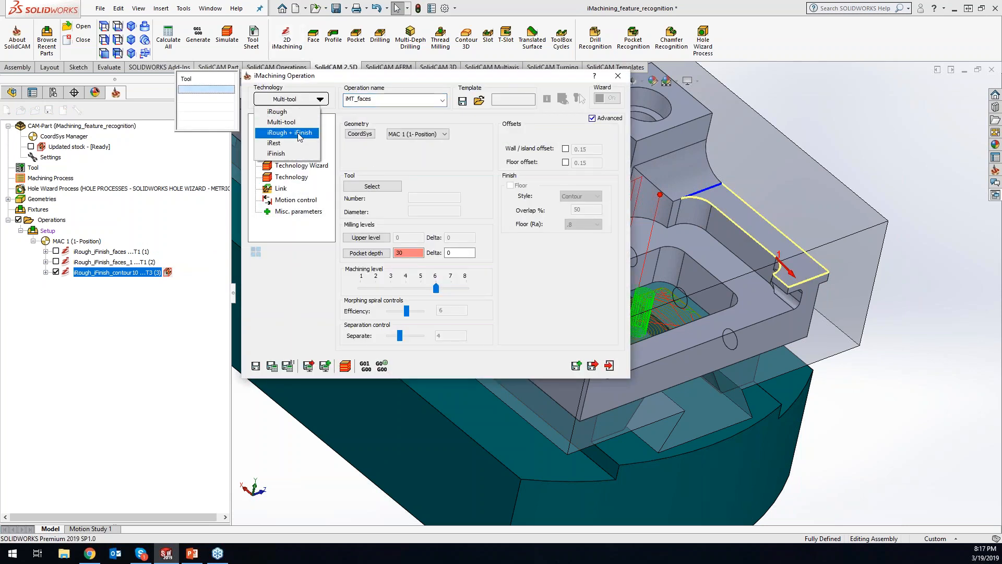
pyautogui.click(300, 134)
# Step: Add the matching ledge face on the opposite side of the pocket to the operation's face-based geometry
pyautogui.click(290, 132)
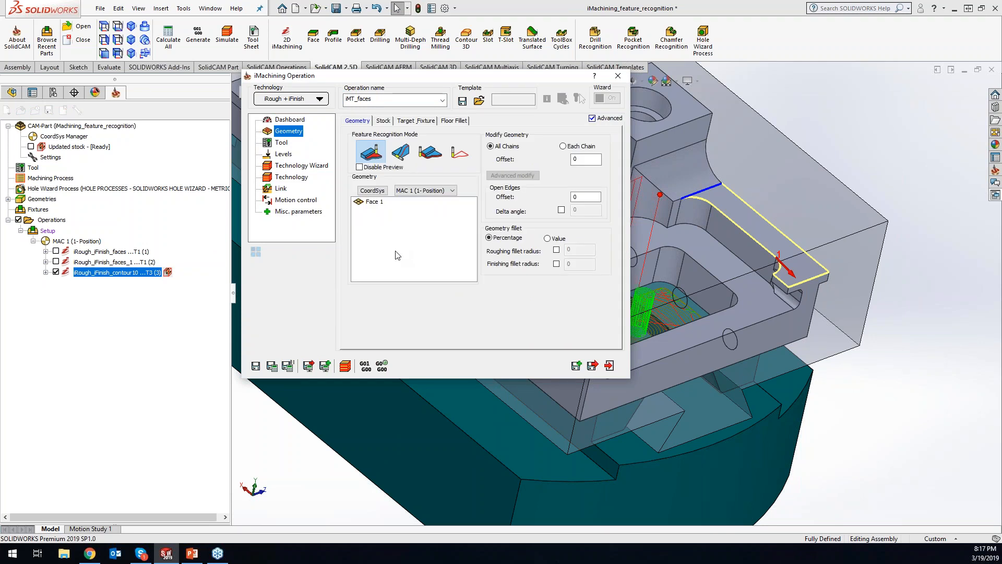
pyautogui.scroll(5, 671, 303)
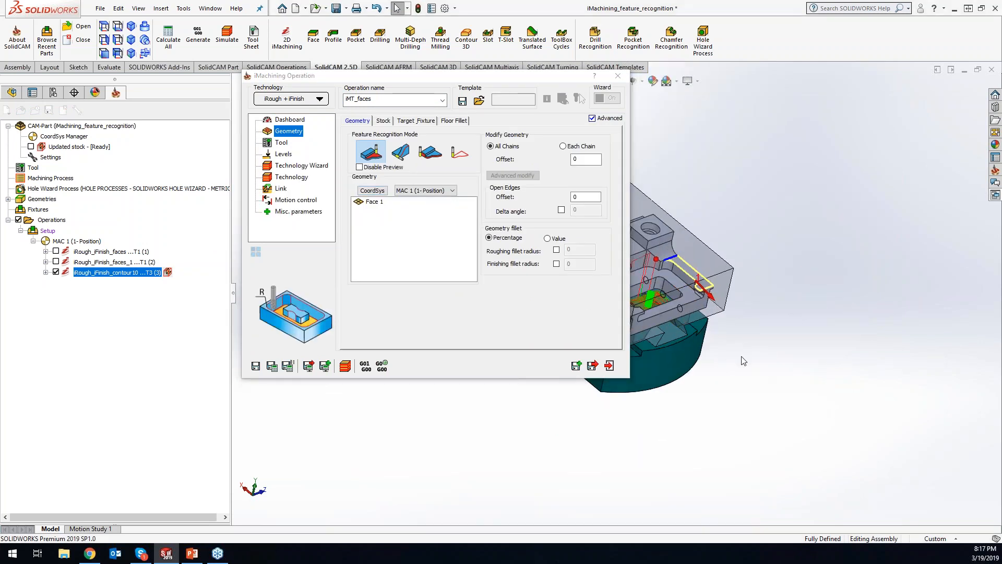
pyautogui.scroll(-8, 712, 331)
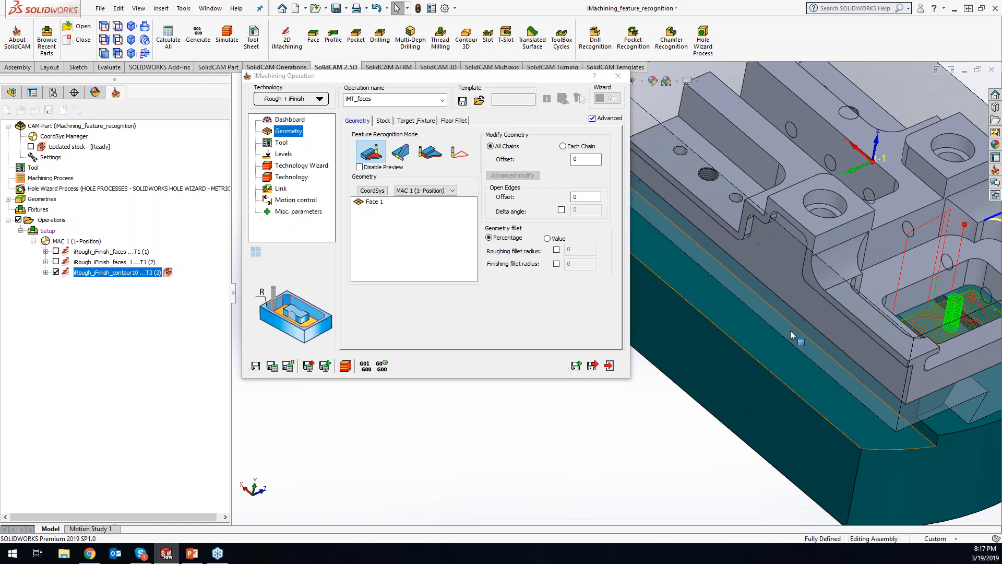
pyautogui.click(849, 302)
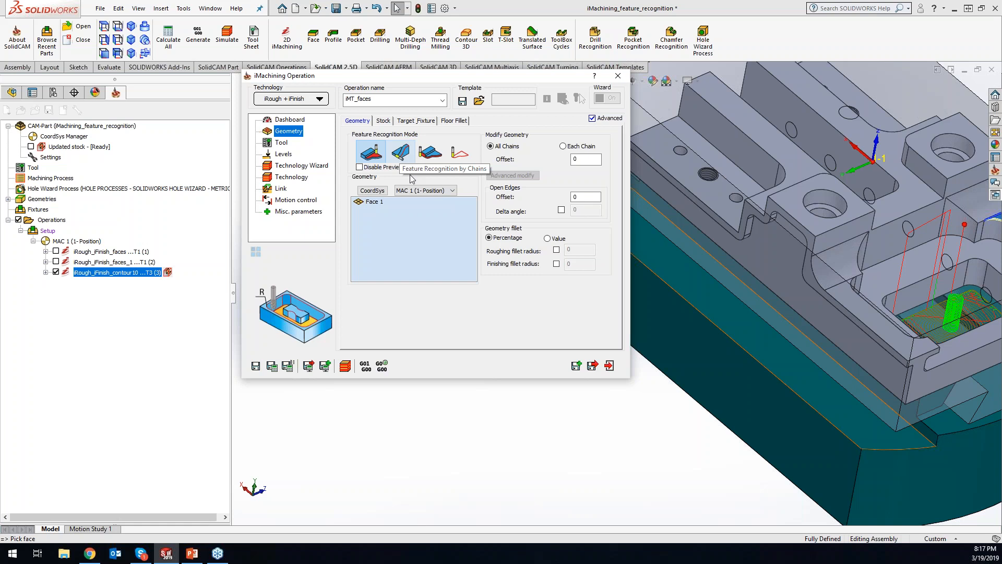
pyautogui.click(876, 328)
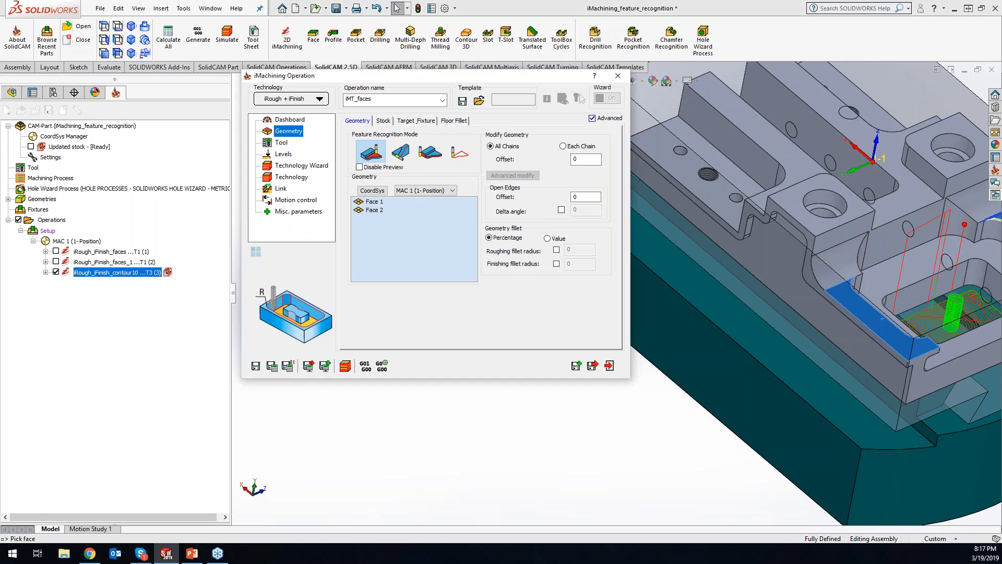
# Step: Assign tool number 3, the 10 mm end mill, to the ledge operation, then save and calculate its toolpath
pyautogui.click(281, 143)
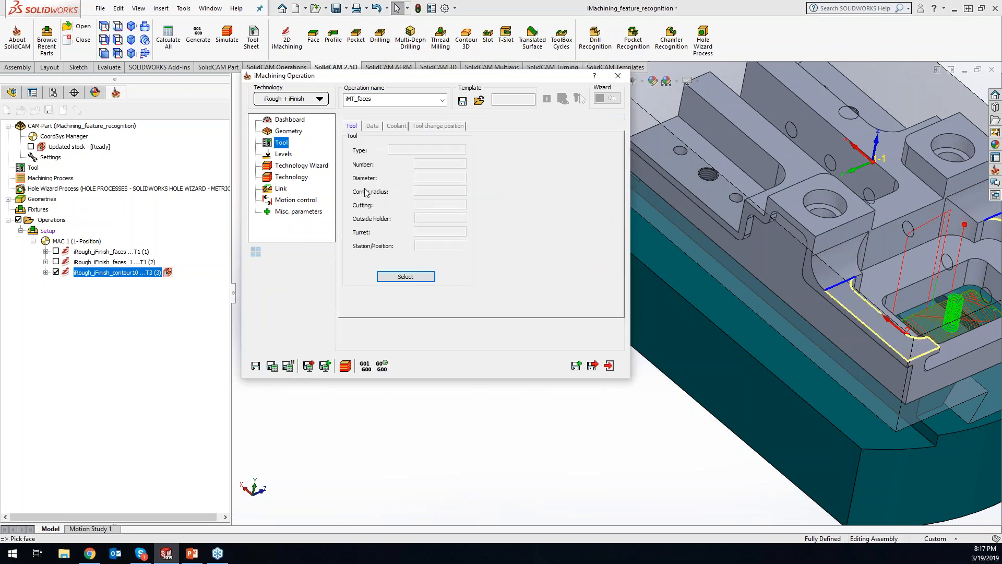
pyautogui.click(404, 277)
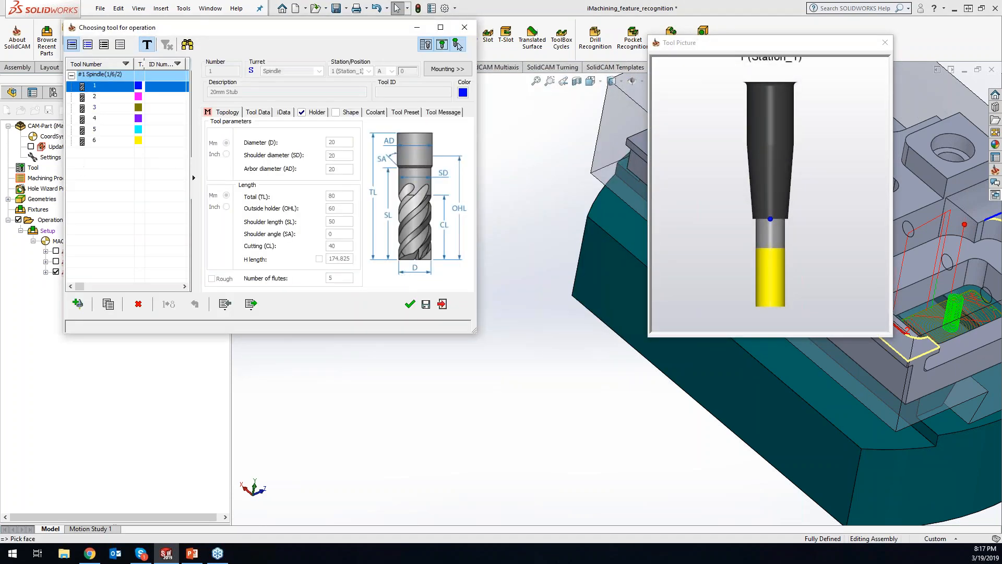
pyautogui.click(109, 107)
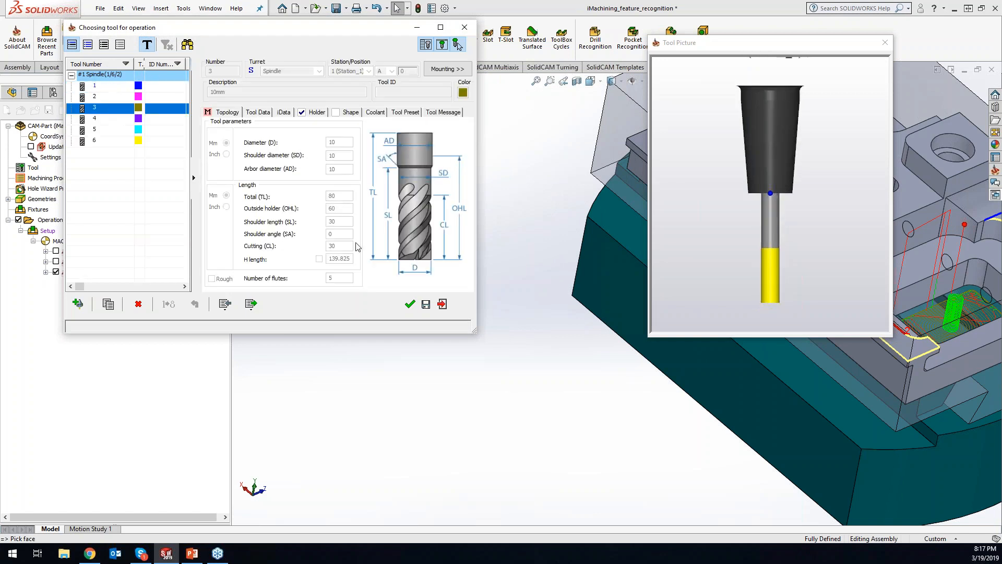
pyautogui.click(412, 304)
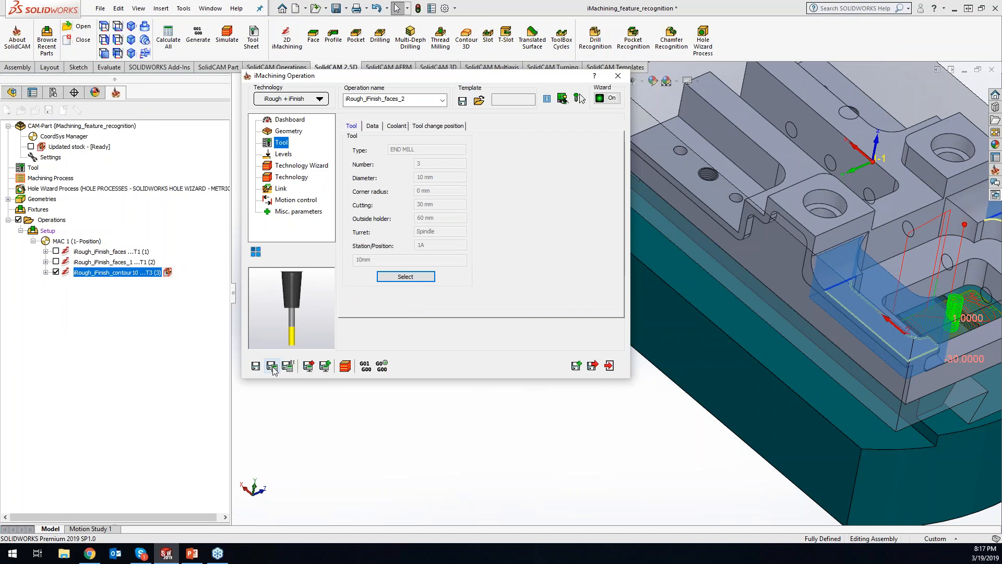
pyautogui.click(272, 366)
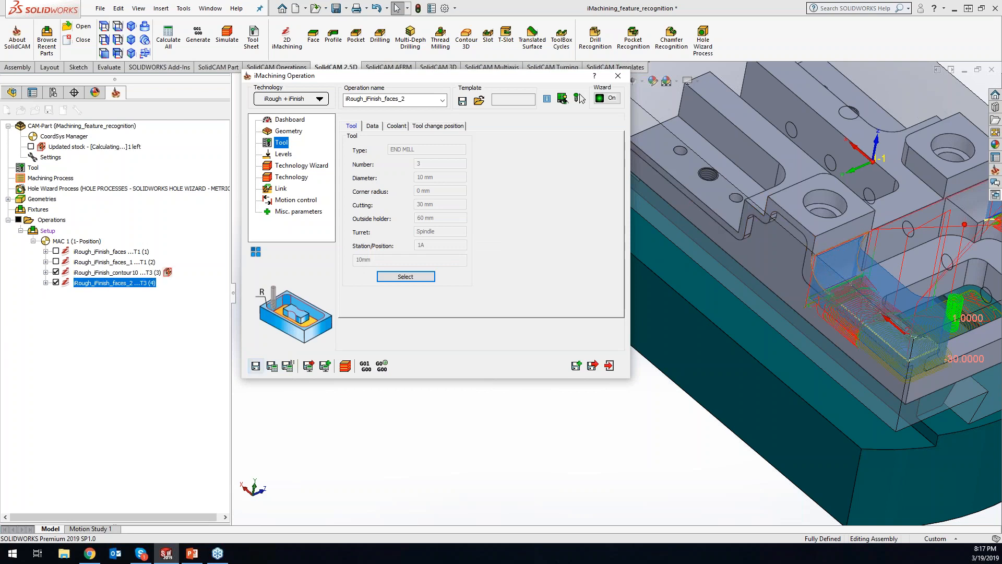
pyautogui.moveTo(536, 460); pyautogui.dragTo(565, 436, button='middle')
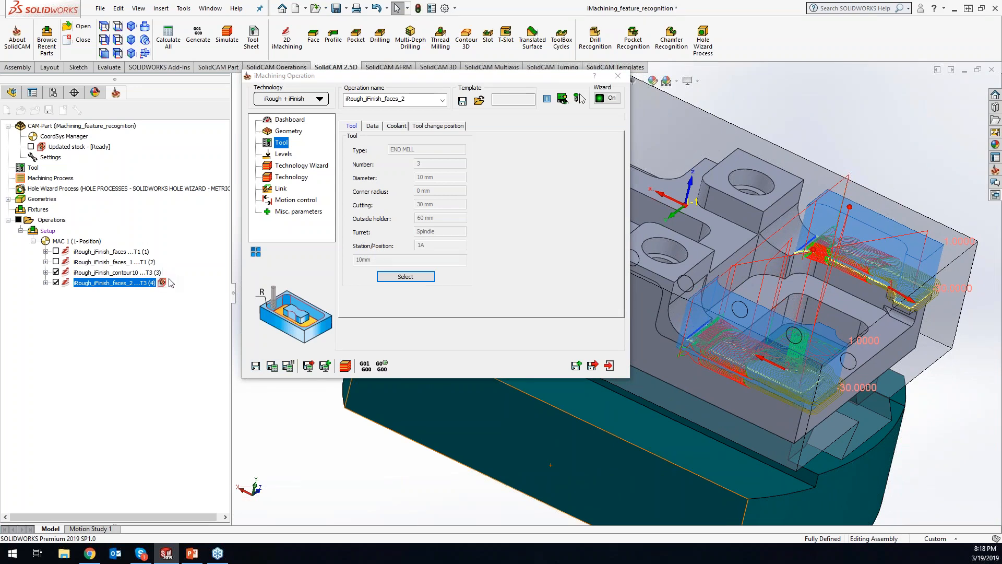
# Step: Simulate the ledge operation in SolidVerify until both ledges are cut, then close the simulation
pyautogui.click(345, 367)
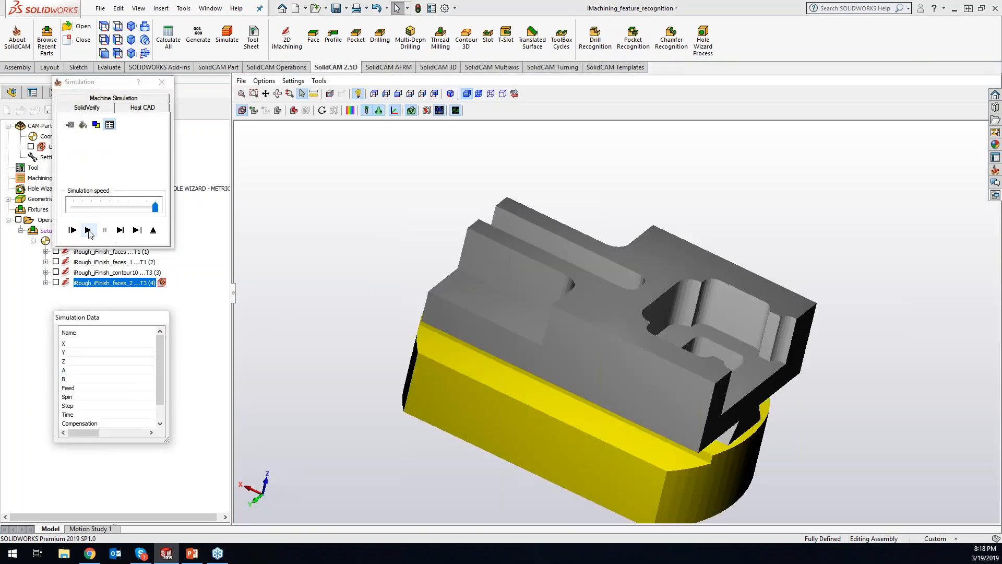
pyautogui.click(88, 230)
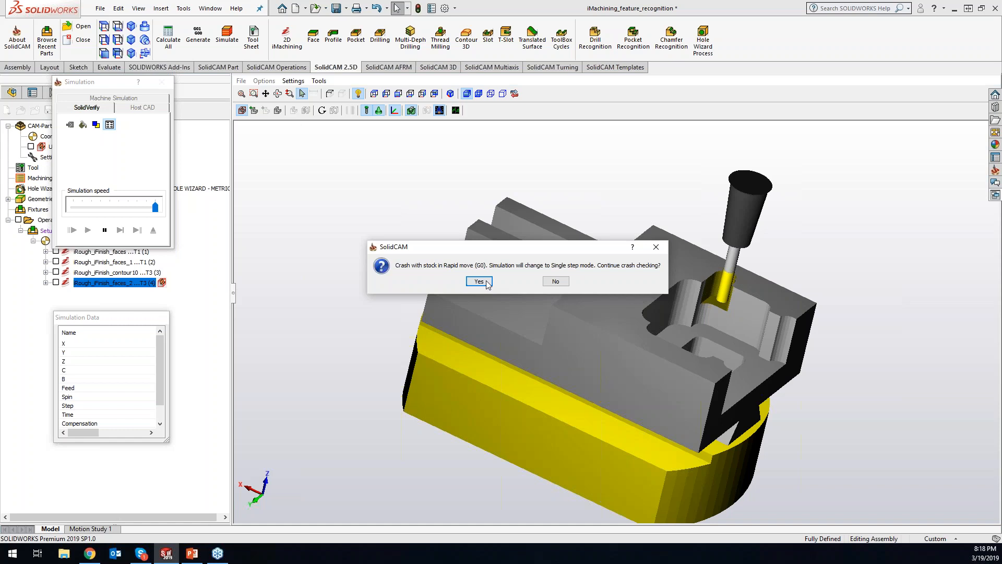
pyautogui.click(486, 282)
pyautogui.click(88, 230)
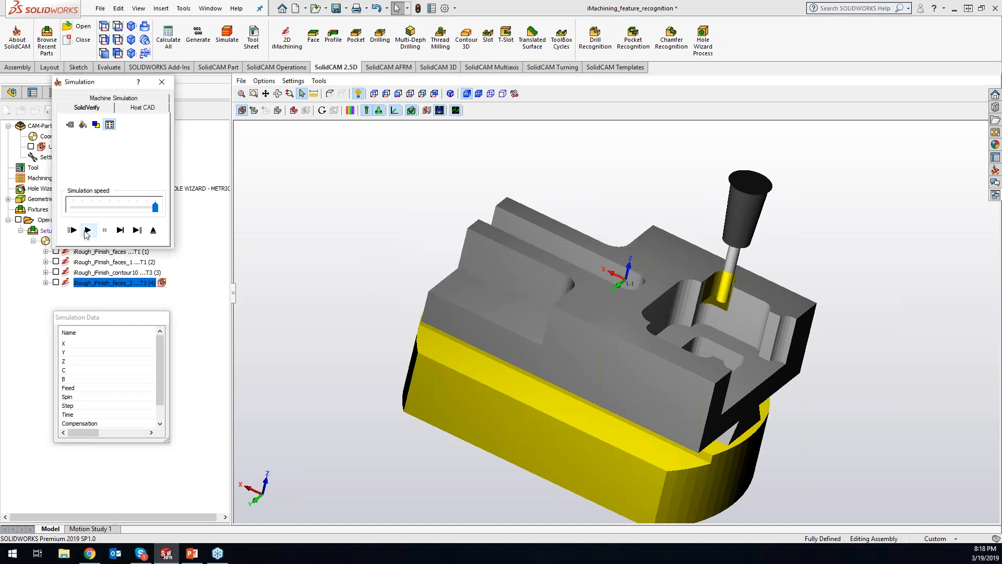
pyautogui.click(555, 281)
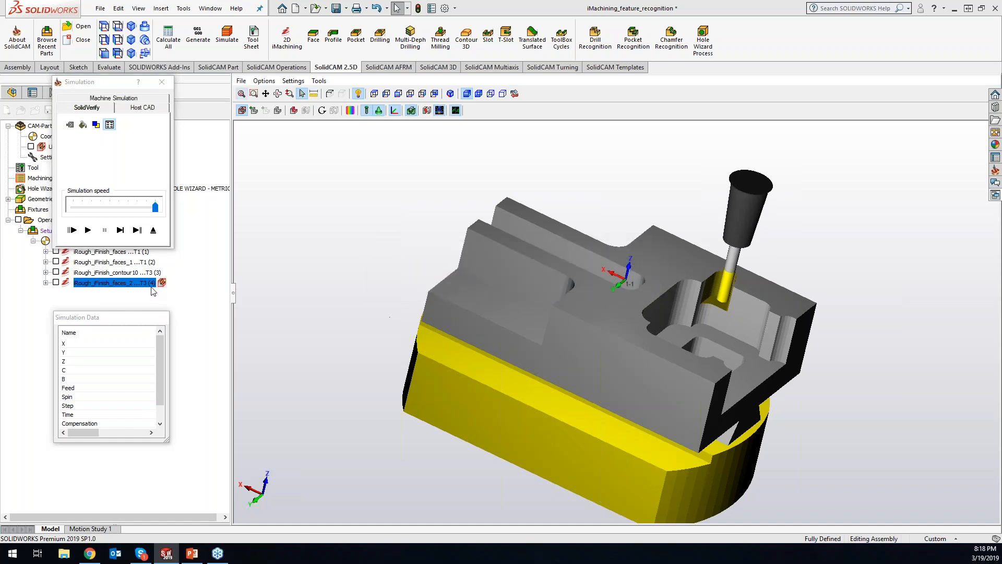
pyautogui.click(88, 231)
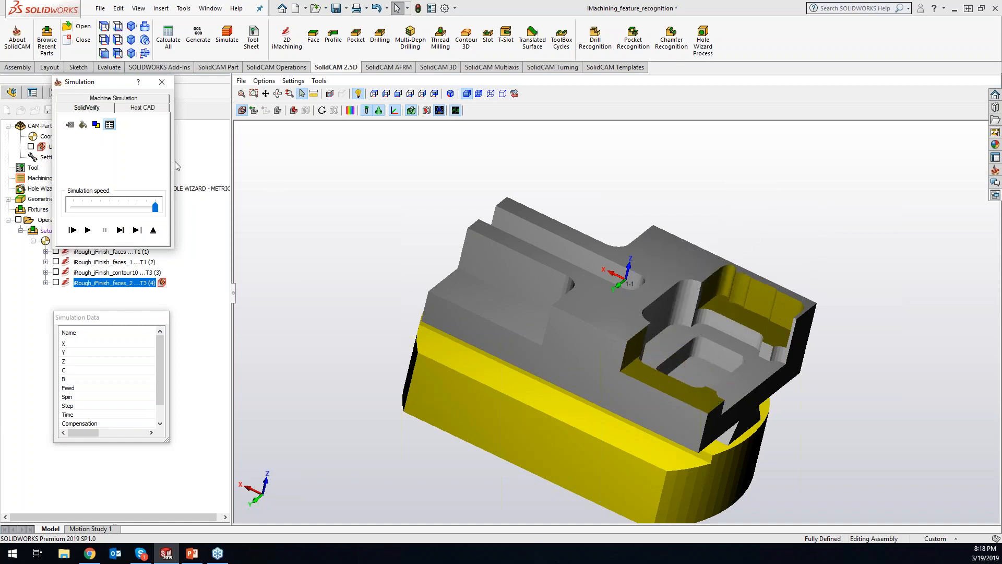
pyautogui.click(162, 82)
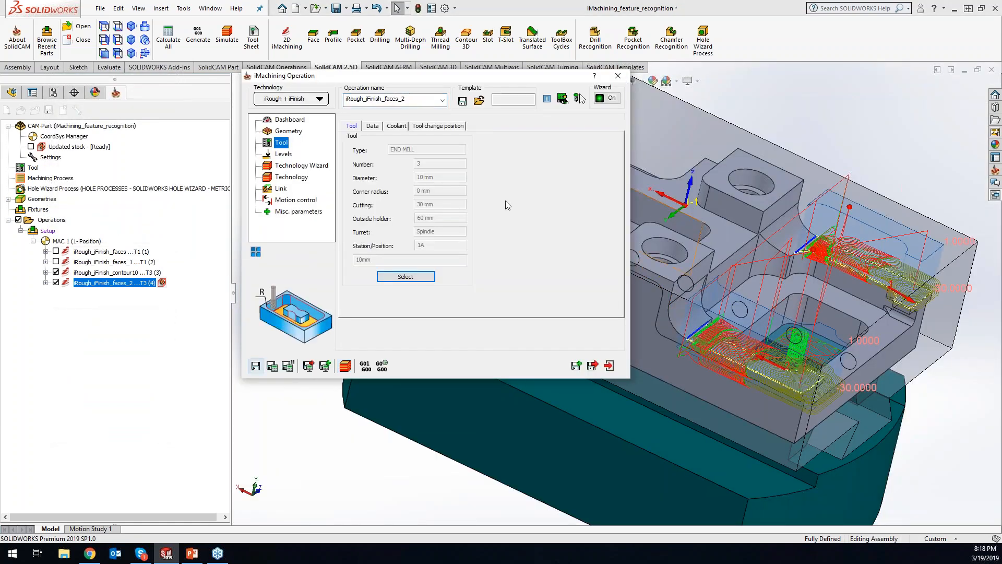
# Step: Clear the operation's selected faces, pick the two ledge faces again, and recalculate the toolpath
pyautogui.click(264, 131)
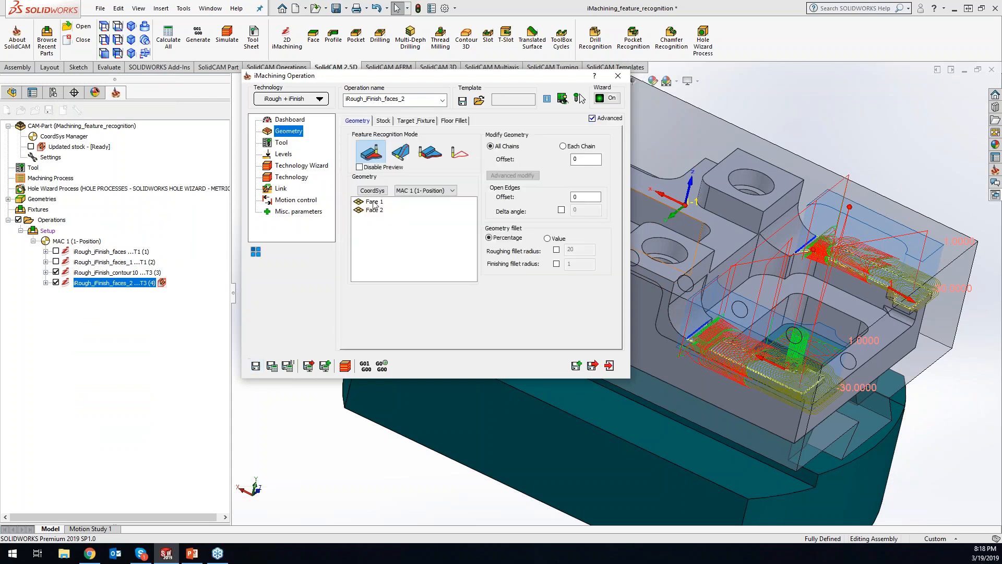
pyautogui.rightClick(374, 203)
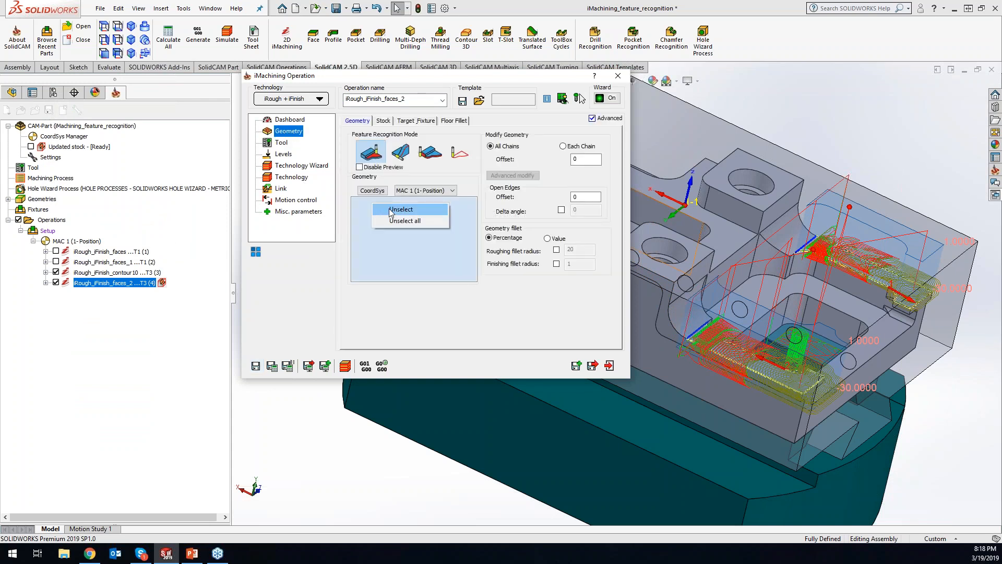
pyautogui.click(397, 210)
pyautogui.click(847, 262)
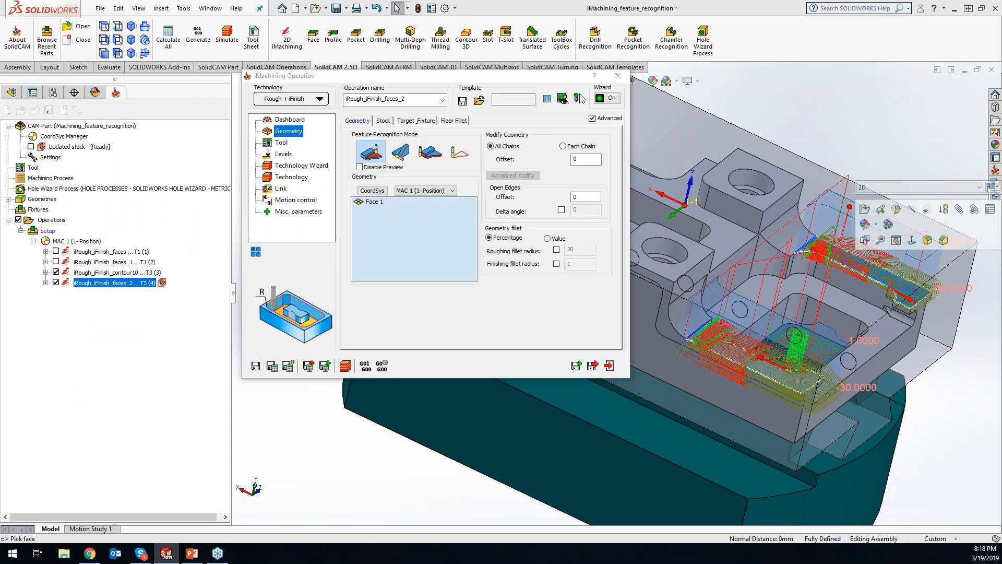
pyautogui.click(382, 215)
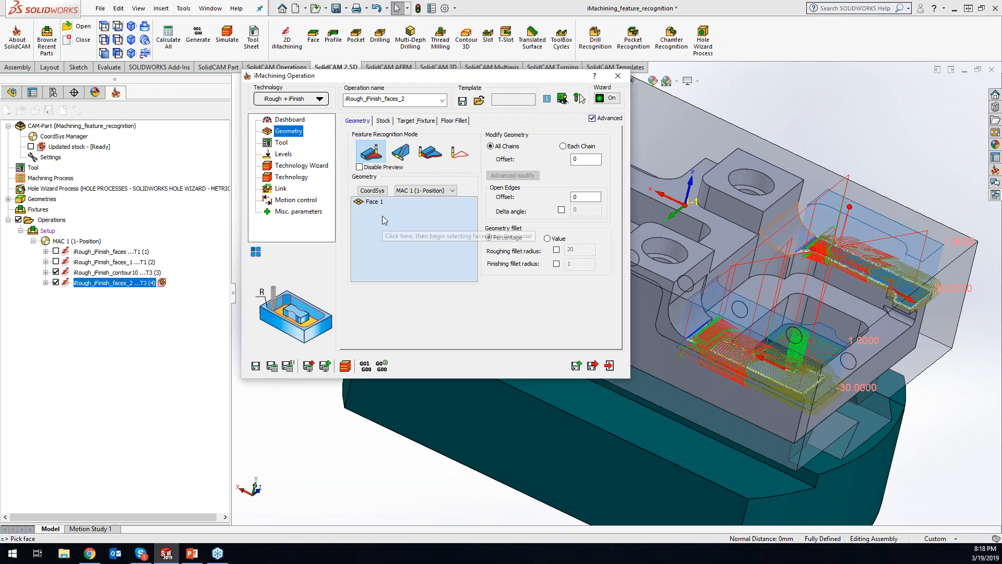
pyautogui.rightClick(370, 202)
pyautogui.click(391, 210)
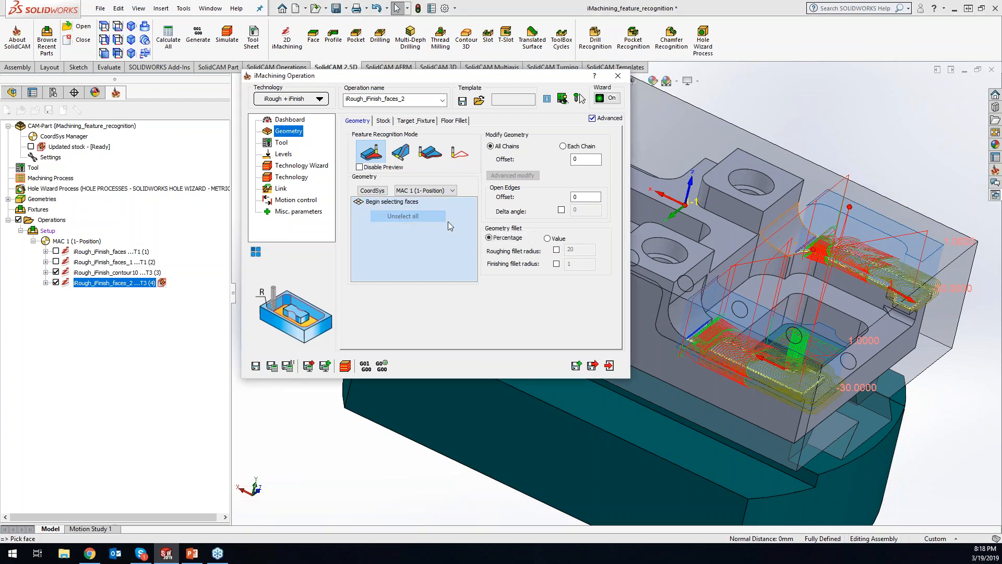
pyautogui.click(896, 286)
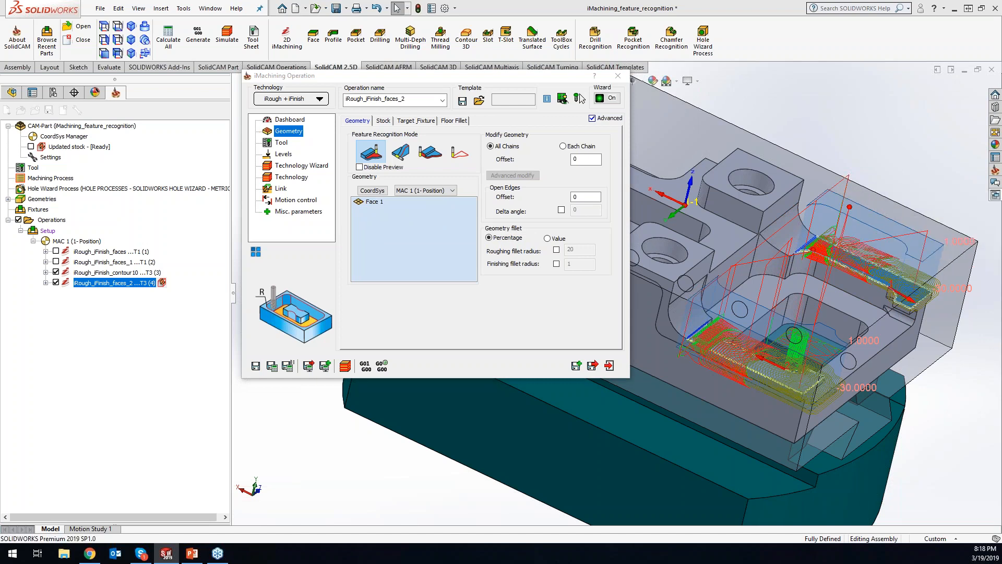
pyautogui.click(277, 368)
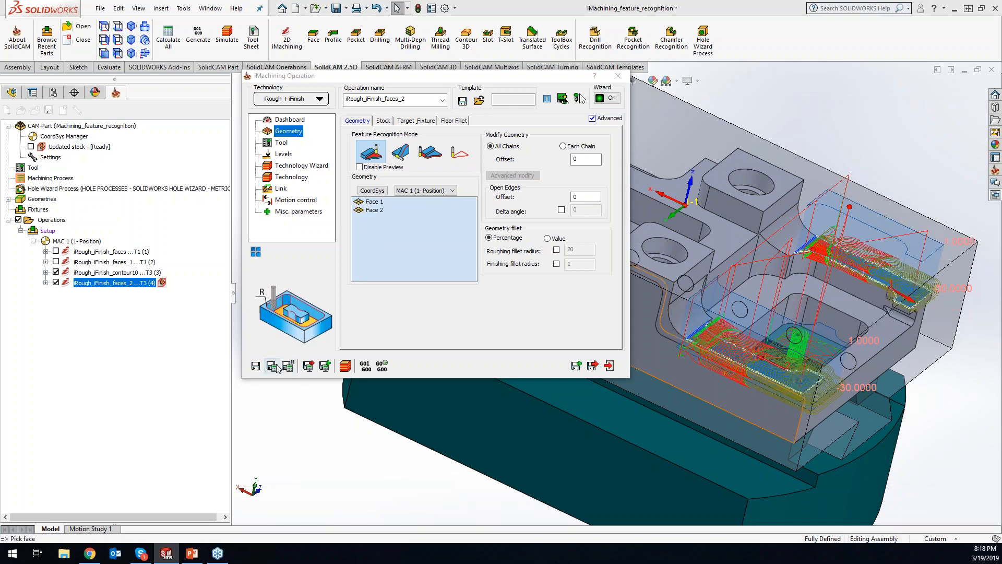
# Step: Simulate the recalculated ledge operation in SolidVerify, continuing past the rapid-move crash stops, and inspect both machined ledges
pyautogui.click(345, 367)
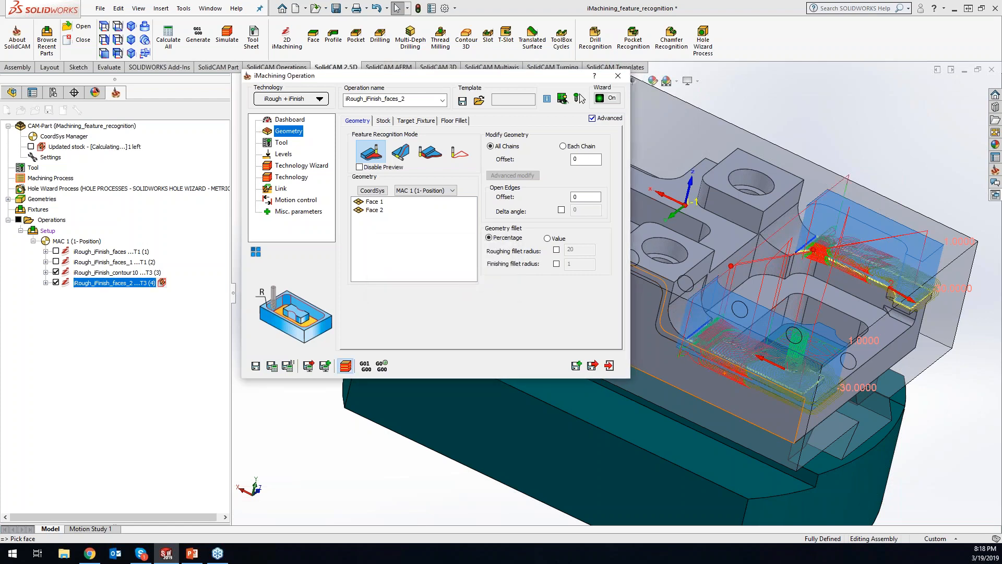
pyautogui.click(618, 76)
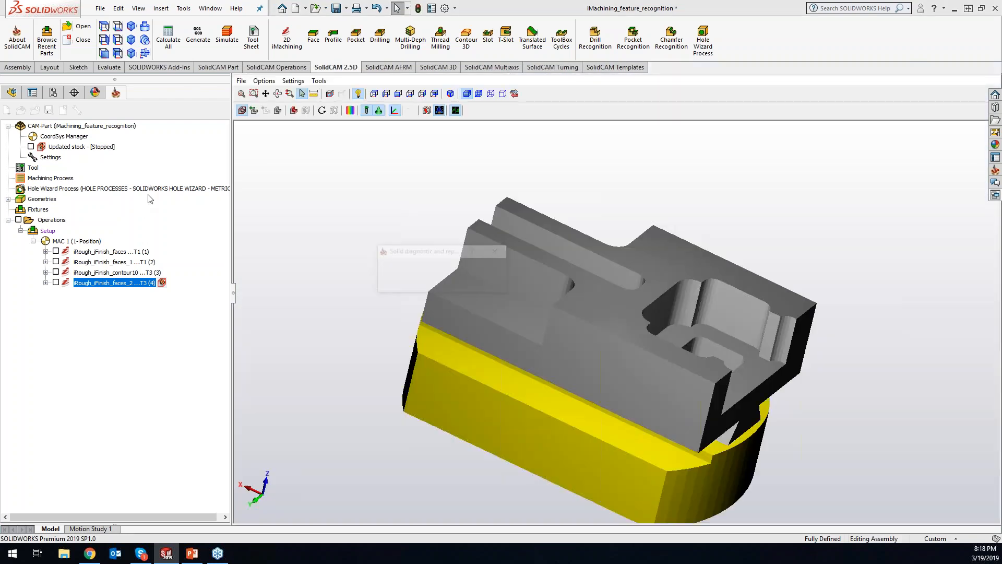
pyautogui.click(88, 230)
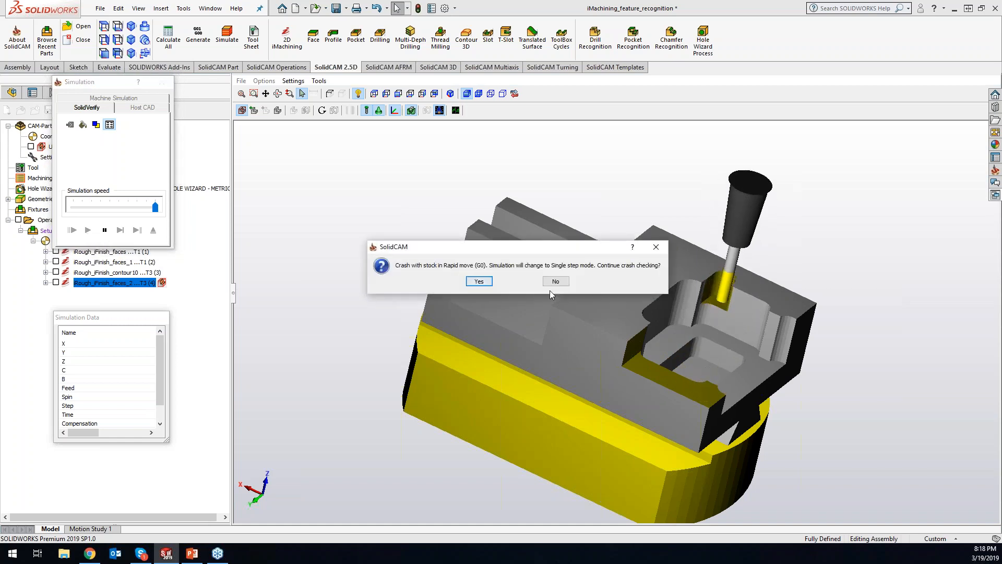
pyautogui.click(479, 282)
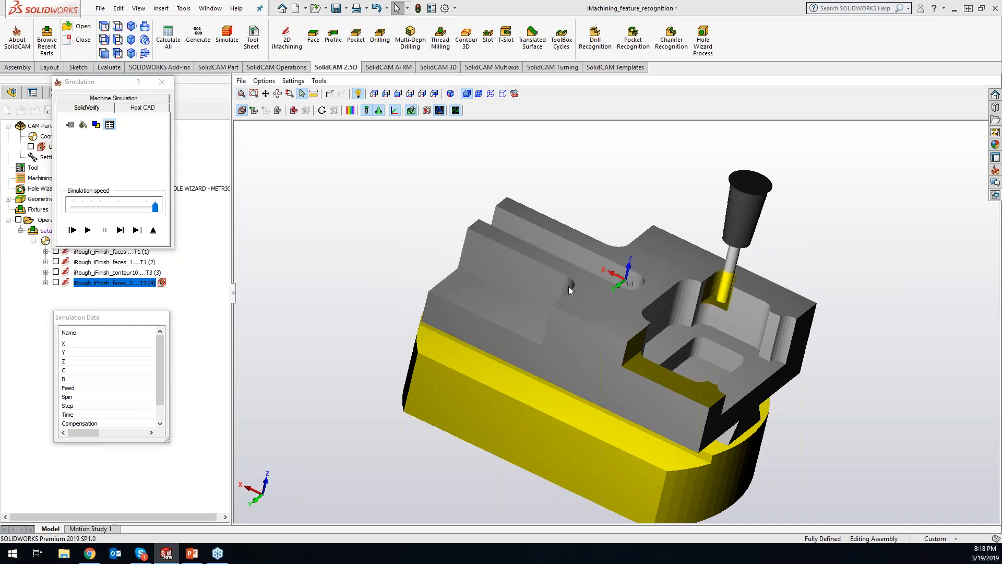
pyautogui.click(87, 230)
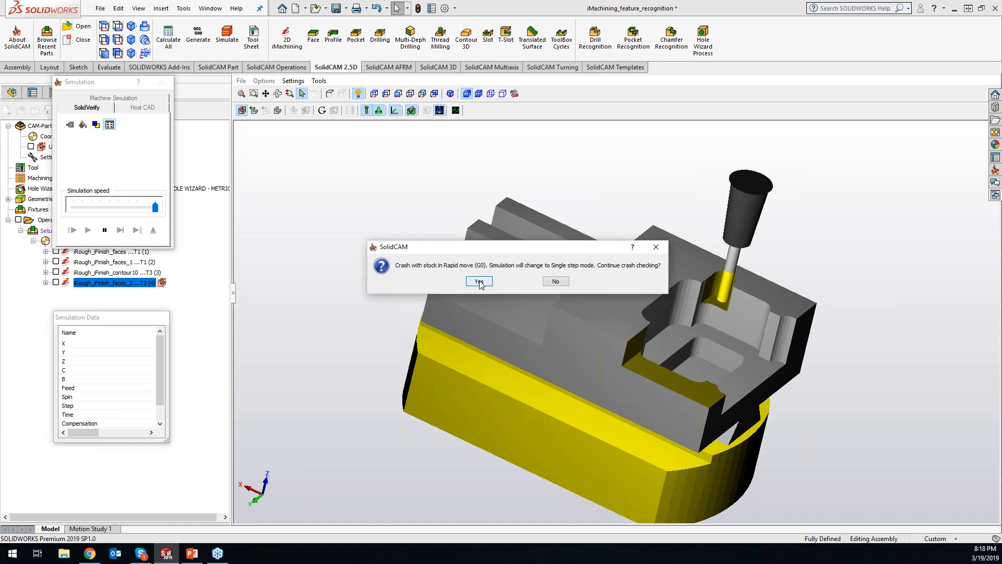
pyautogui.click(493, 282)
pyautogui.click(87, 230)
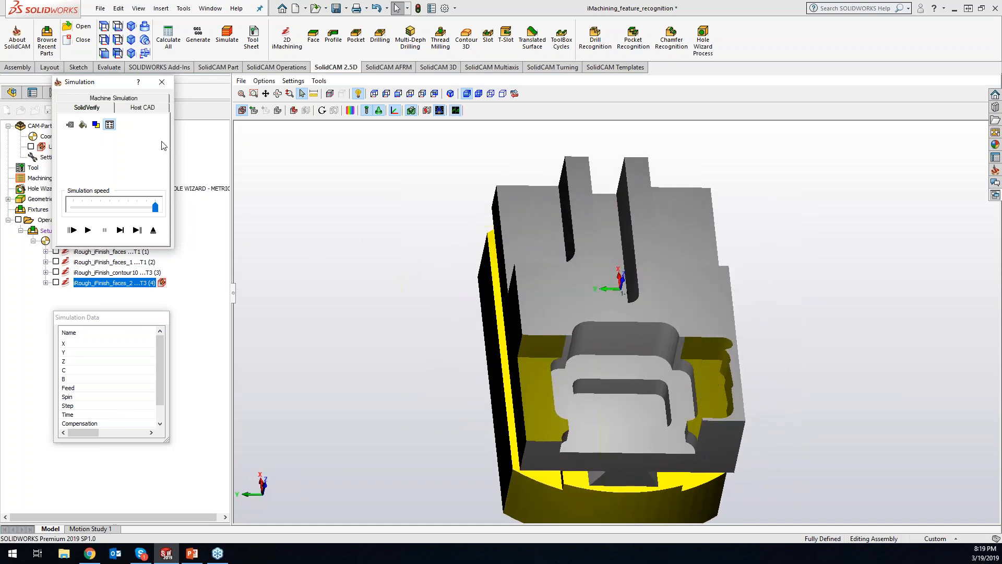
# Step: Close the simulation and hide the displayed toolpaths of the contour10 and ledge operations
pyautogui.click(162, 82)
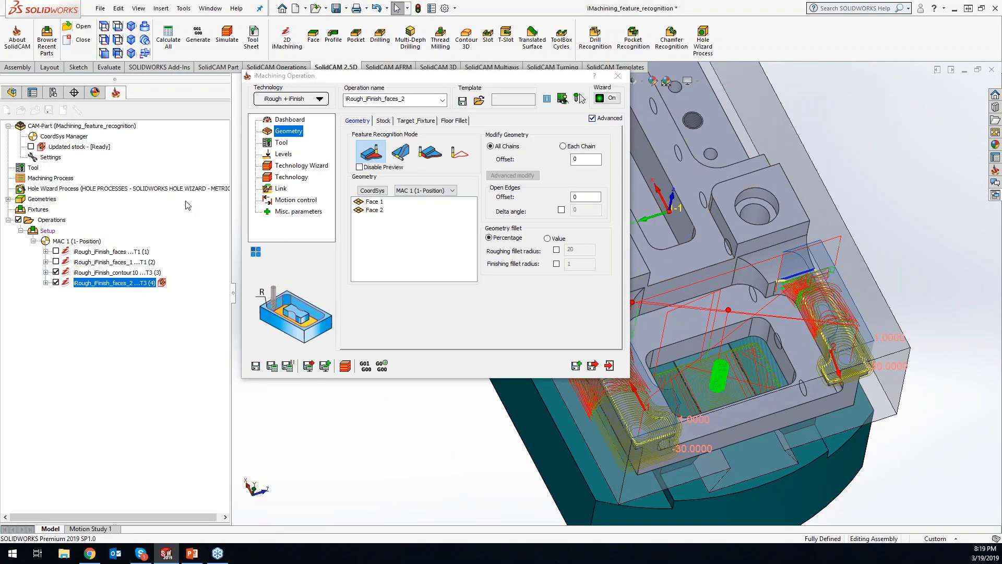
pyautogui.click(54, 274)
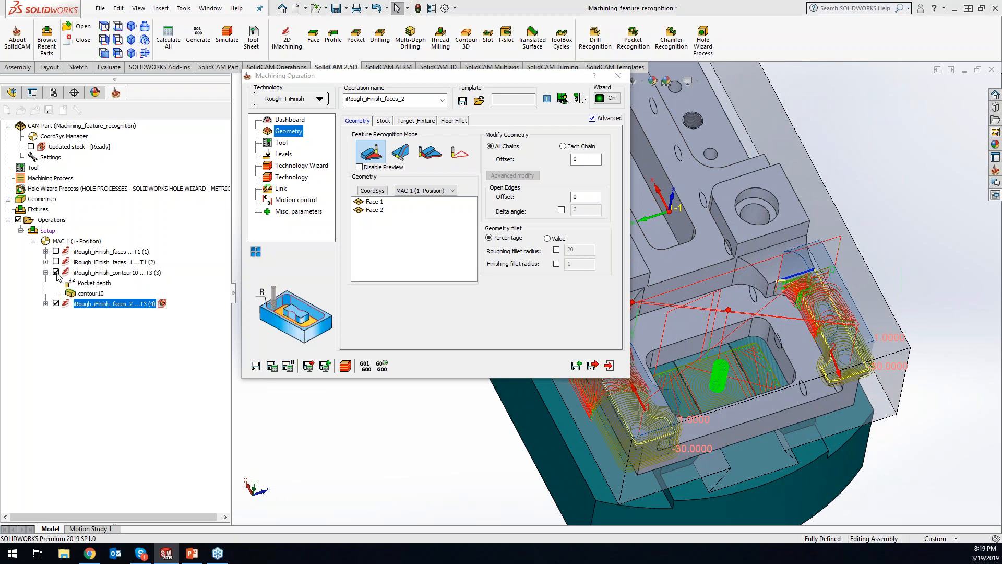
pyautogui.click(56, 273)
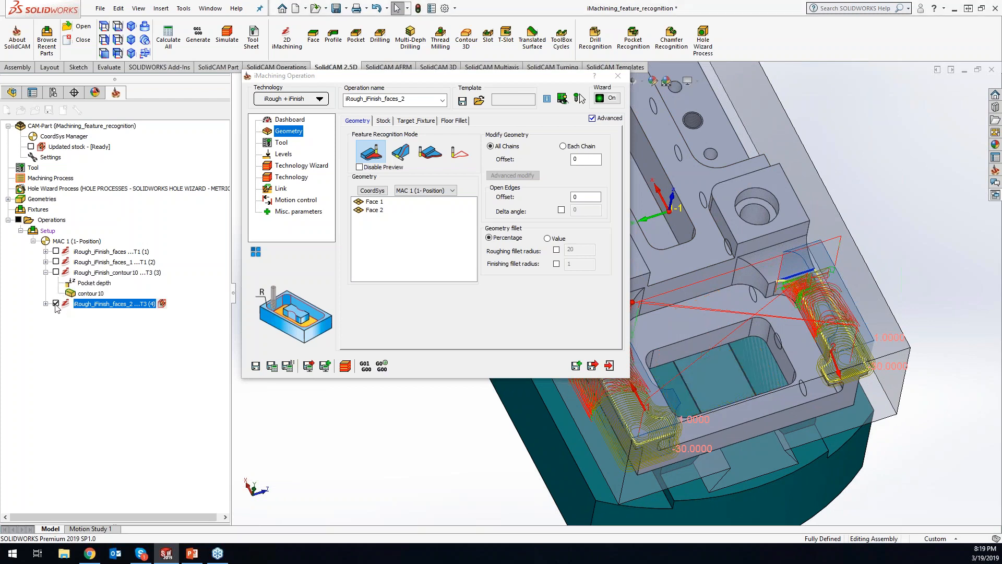
pyautogui.click(56, 303)
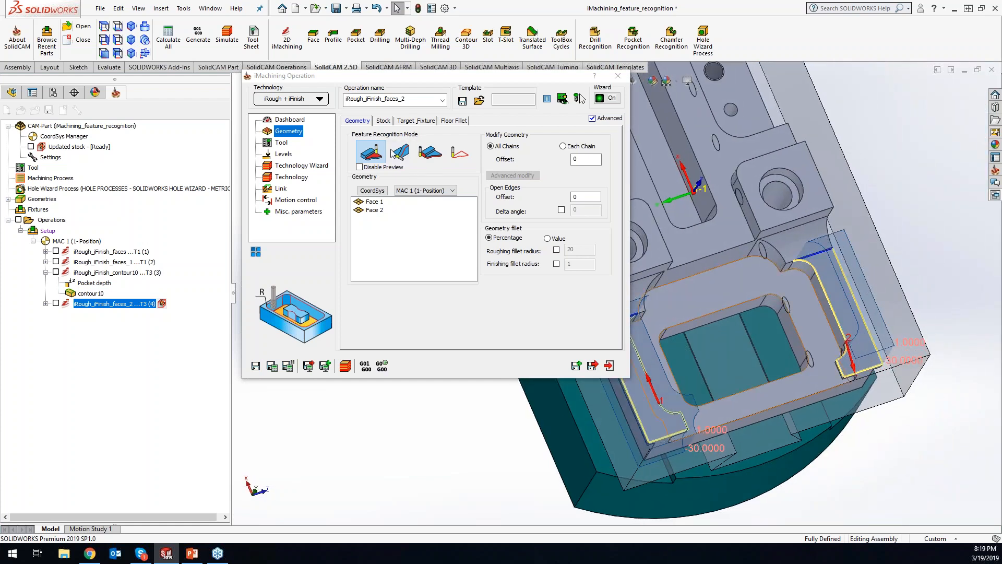
# Step: Recalculate the ledge operation with its automatic, rest-material-only stock definition, then close it and hide its toolpath
pyautogui.click(384, 121)
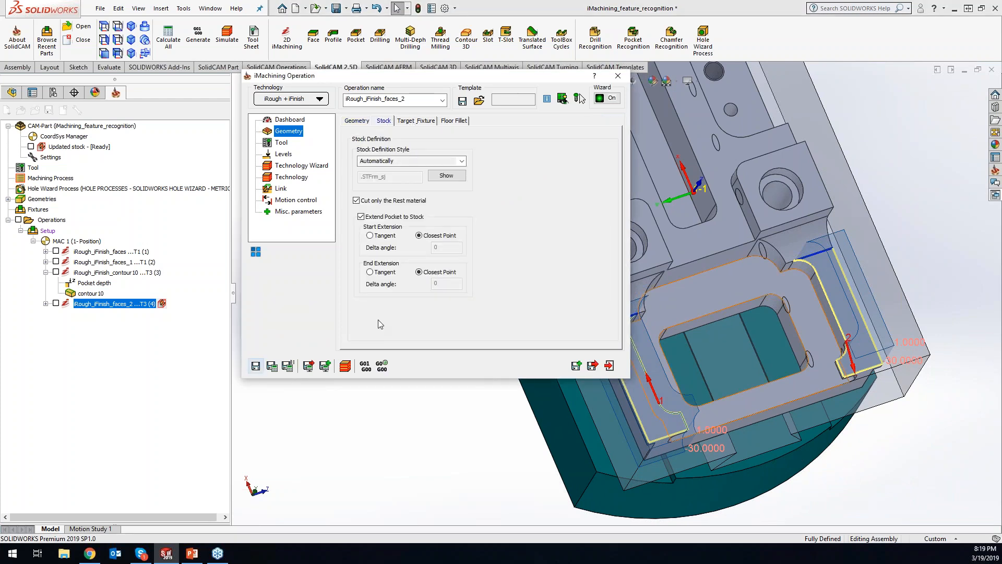
pyautogui.click(272, 366)
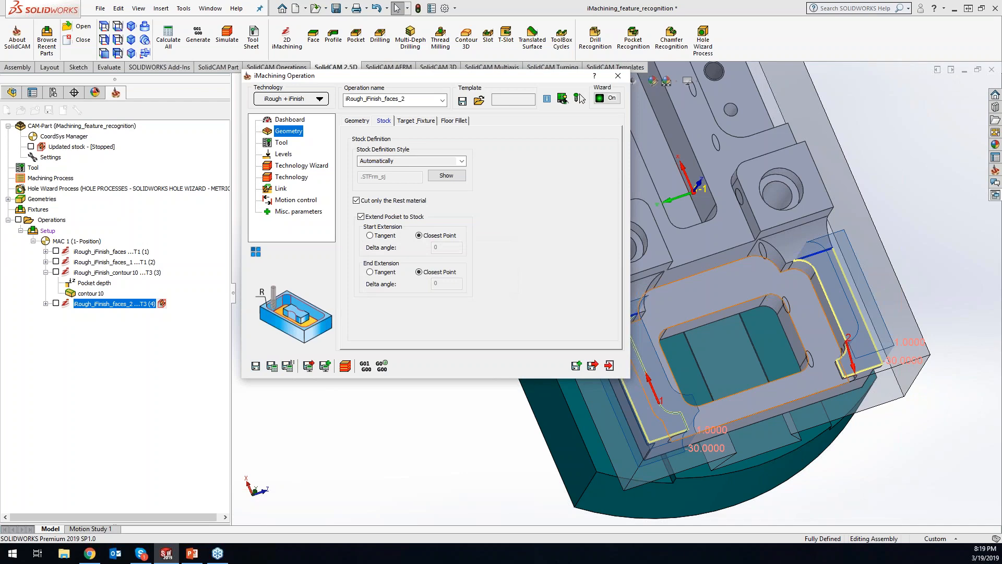
pyautogui.moveTo(940, 190); pyautogui.dragTo(868, 389, button='middle')
pyautogui.scroll(-2, 916, 187)
pyautogui.click(619, 76)
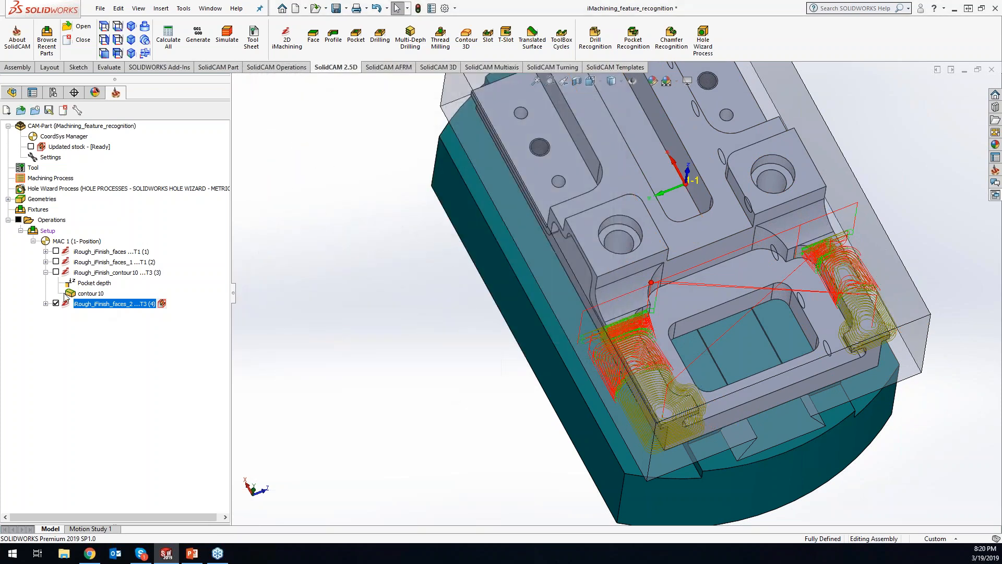
pyautogui.click(56, 304)
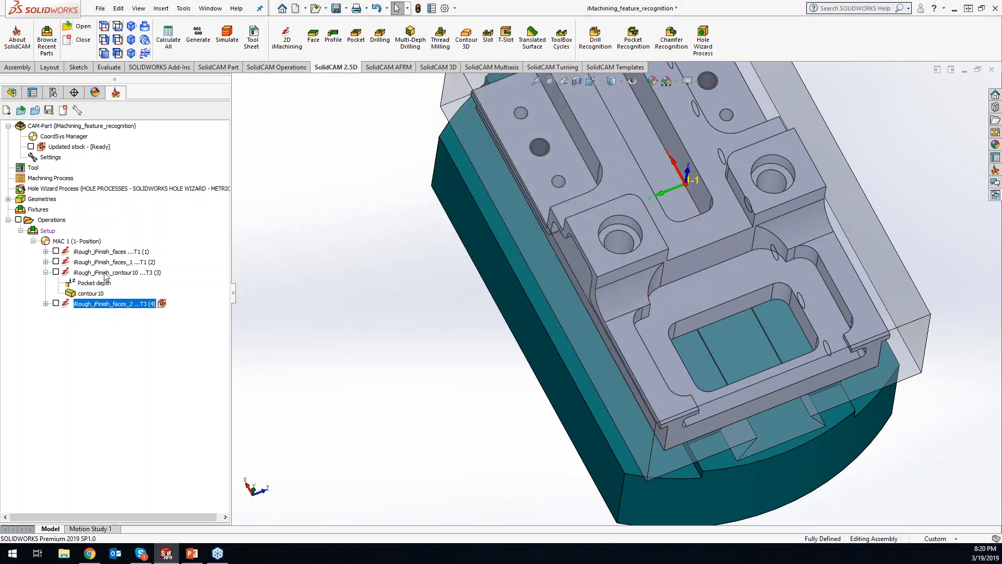
# Step: Add a 2D iMachining operation after the contour10 operation, using iRough + iFinish technology and the outside-shape feature recognition mode
pyautogui.rightClick(106, 276)
pyautogui.click(299, 103)
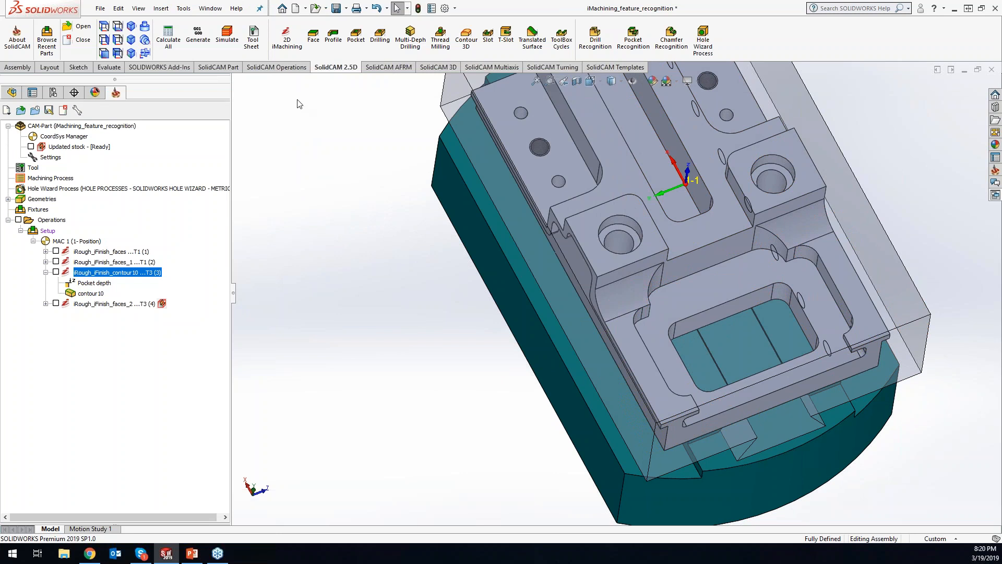
pyautogui.click(292, 38)
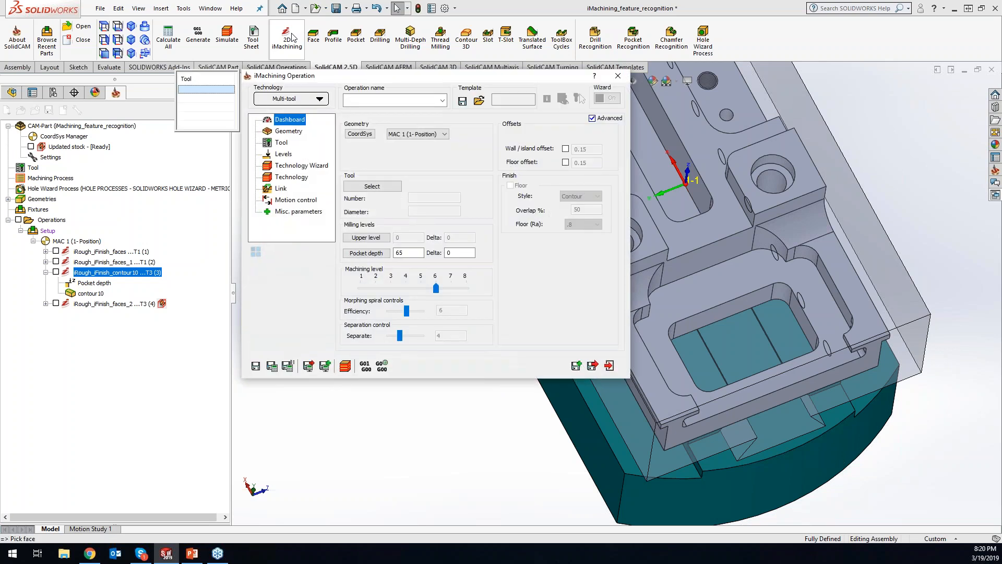
pyautogui.click(306, 104)
pyautogui.click(282, 134)
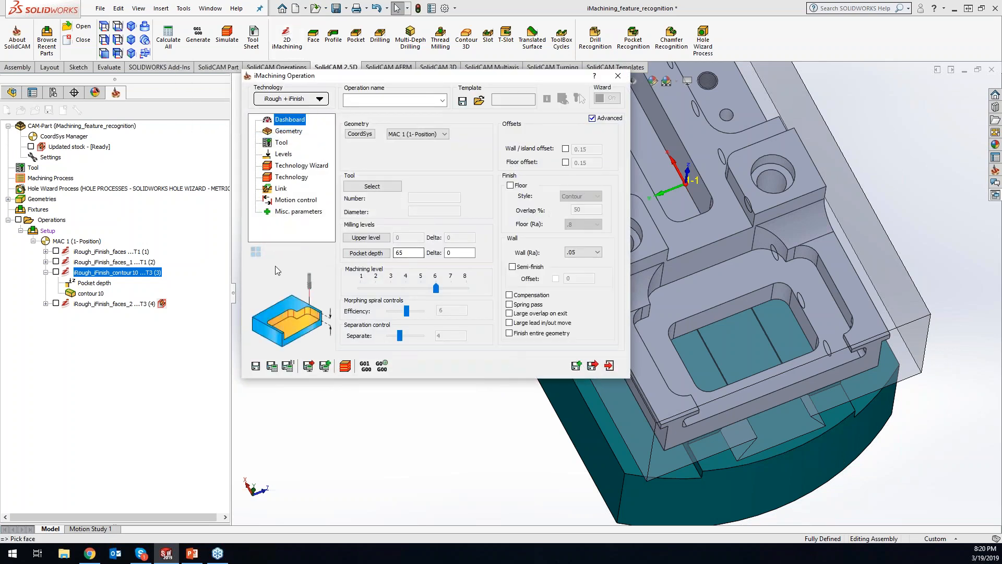
pyautogui.click(288, 131)
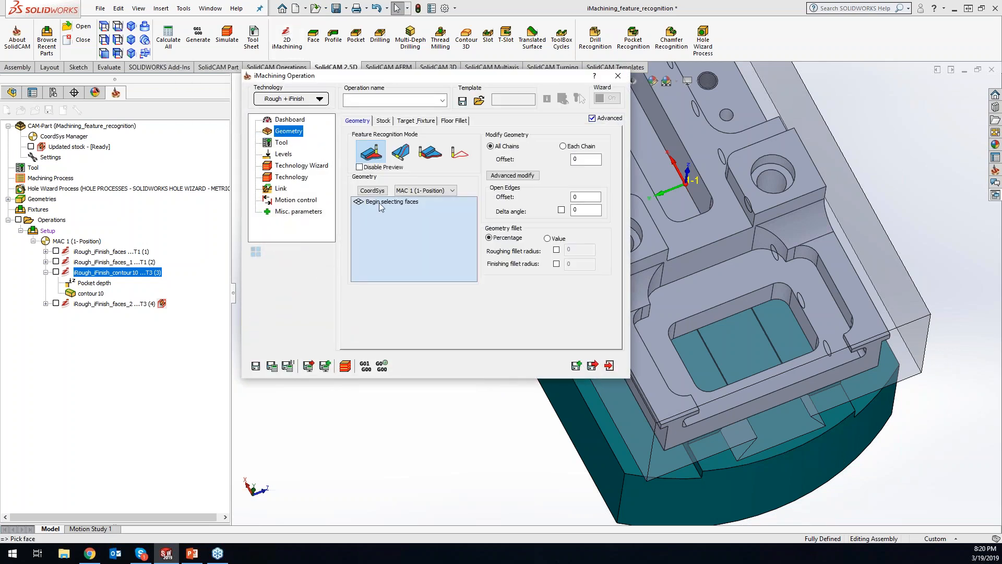
pyautogui.click(429, 151)
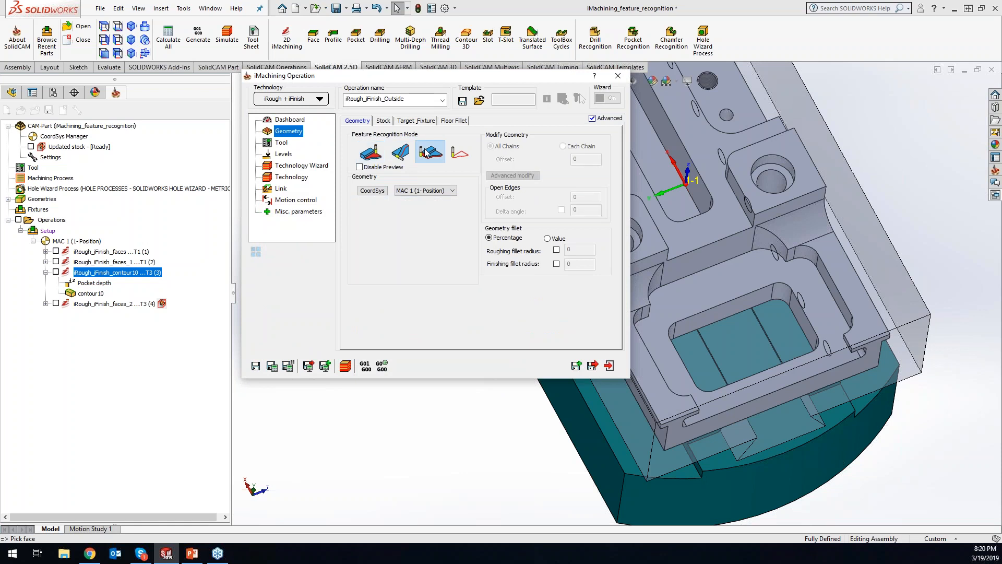
# Step: Compare the end mills in the tool table and assign tool number 5, the 20mm Long Flute, to the outside operation
pyautogui.click(283, 144)
pyautogui.click(402, 275)
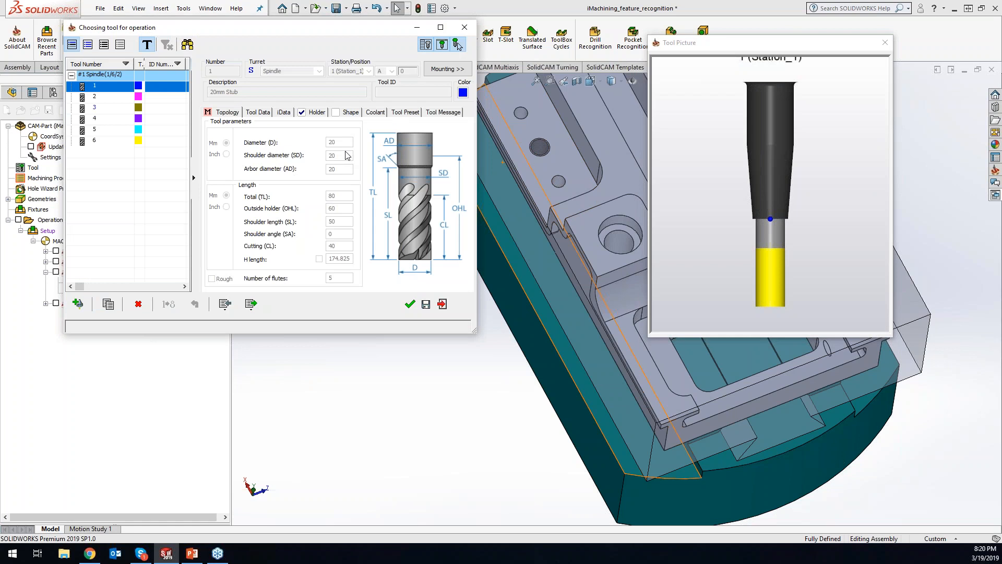
pyautogui.click(409, 304)
pyautogui.click(94, 98)
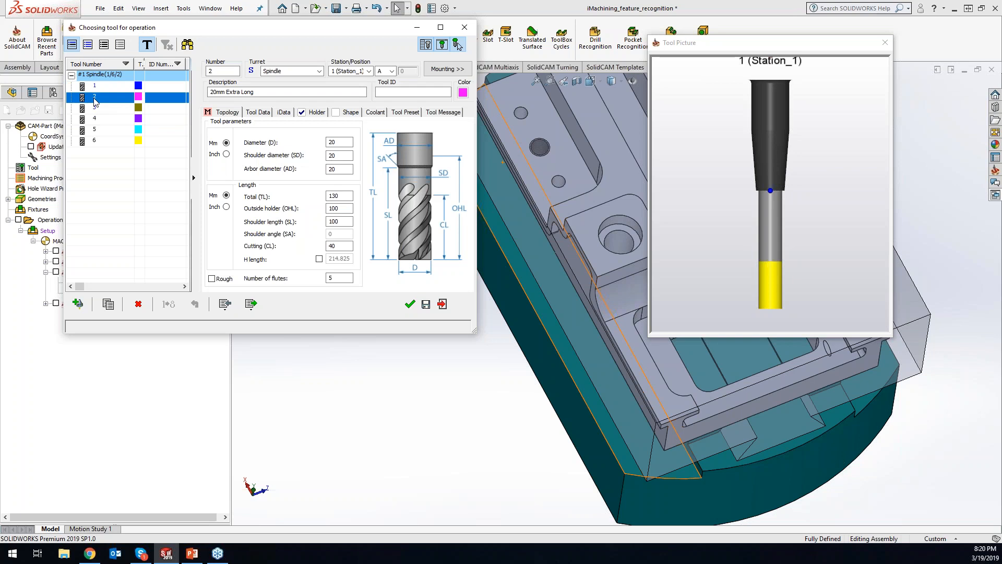
pyautogui.click(98, 109)
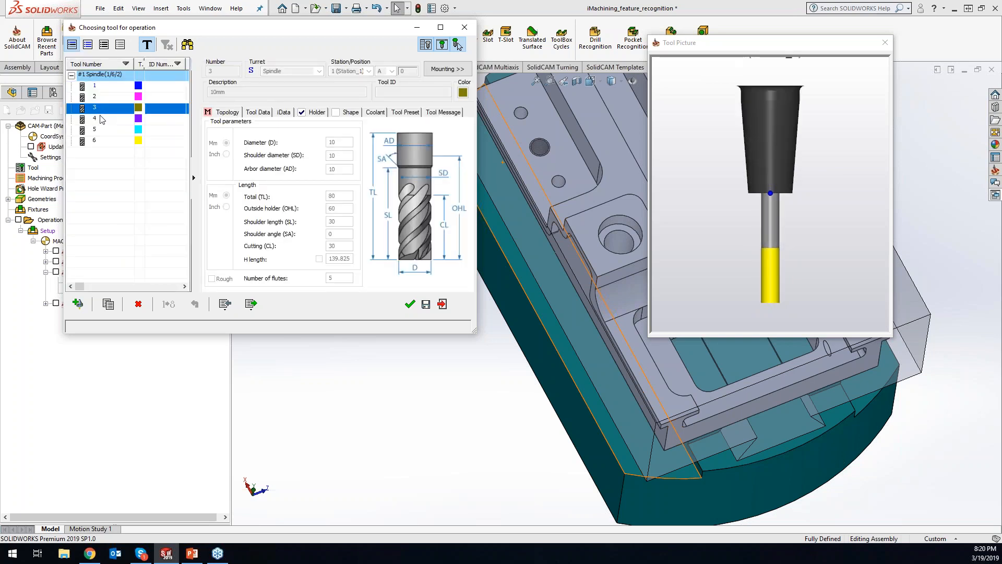
pyautogui.click(101, 120)
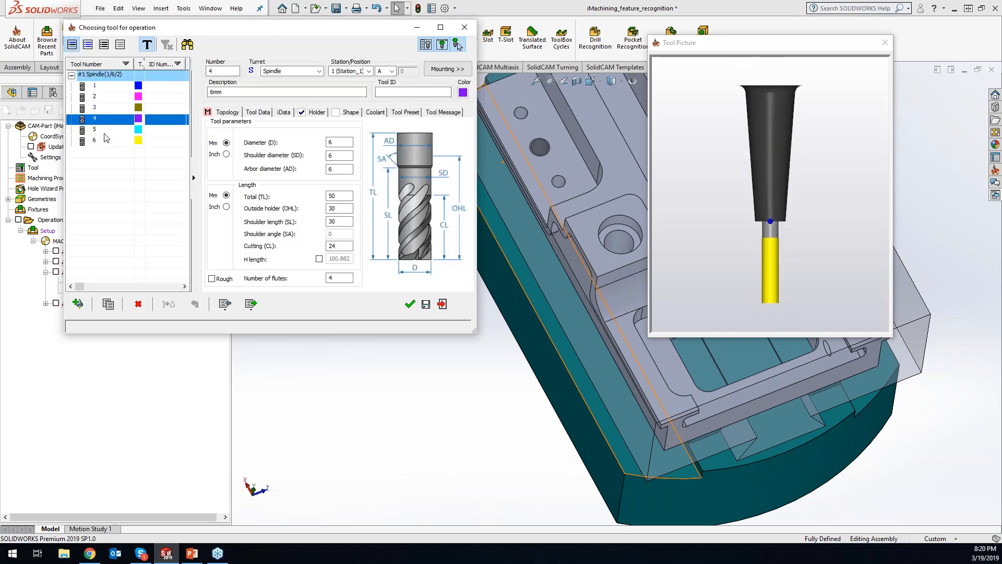
pyautogui.click(105, 130)
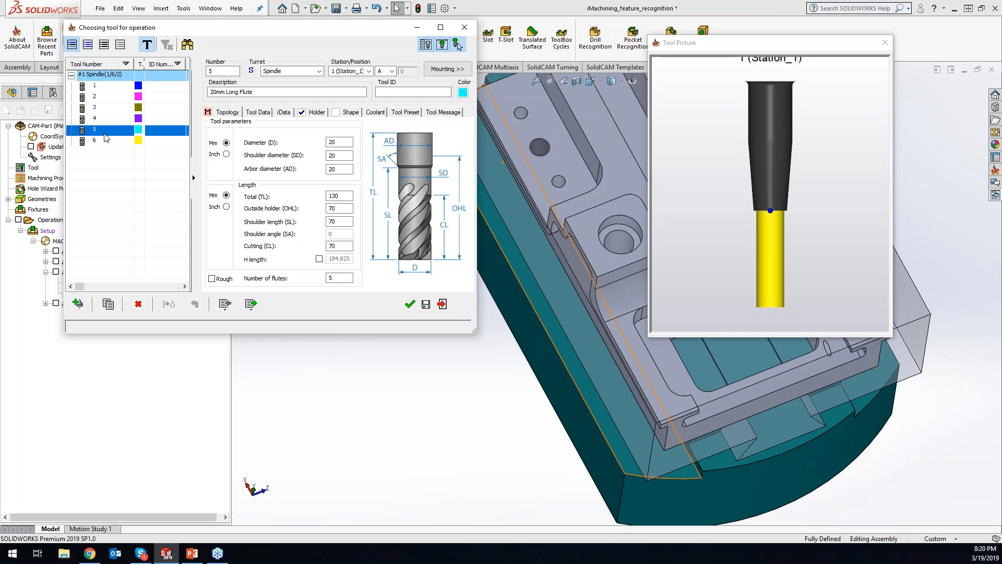
pyautogui.click(409, 304)
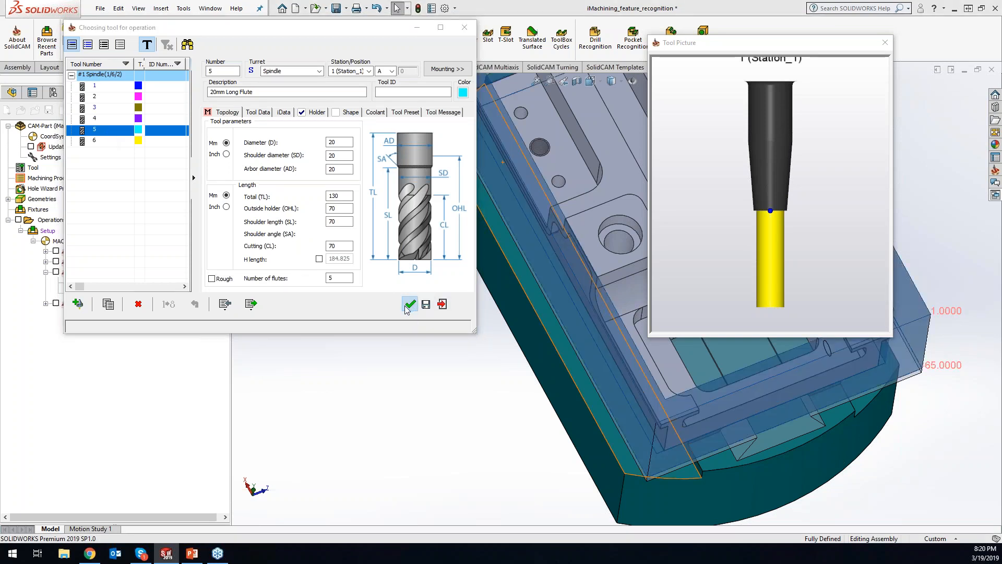
# Step: Save and calculate the outside operation's toolpath, then close the operation
pyautogui.moveTo(956, 174); pyautogui.dragTo(858, 221, button='middle')
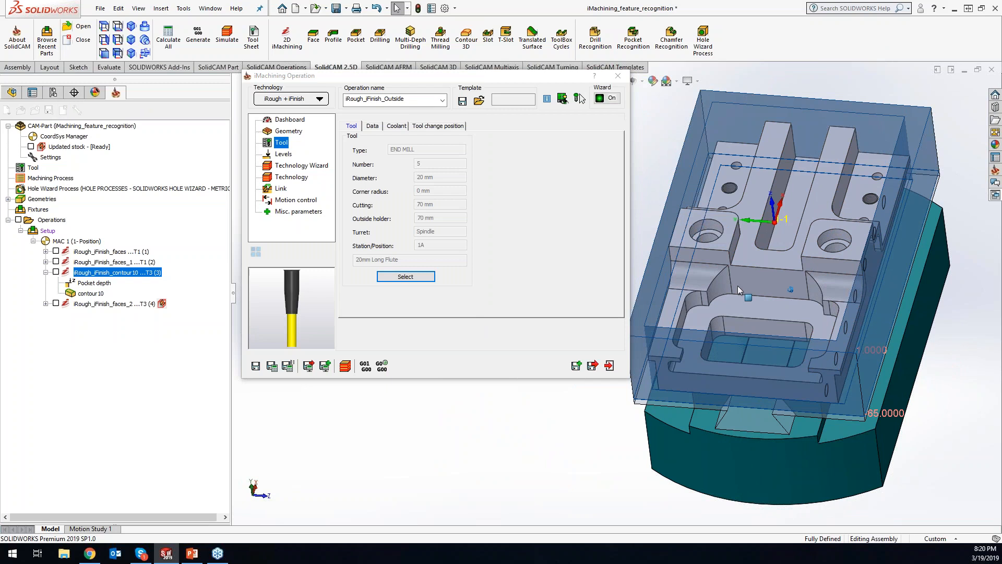
pyautogui.moveTo(741, 292); pyautogui.dragTo(762, 282, button='middle')
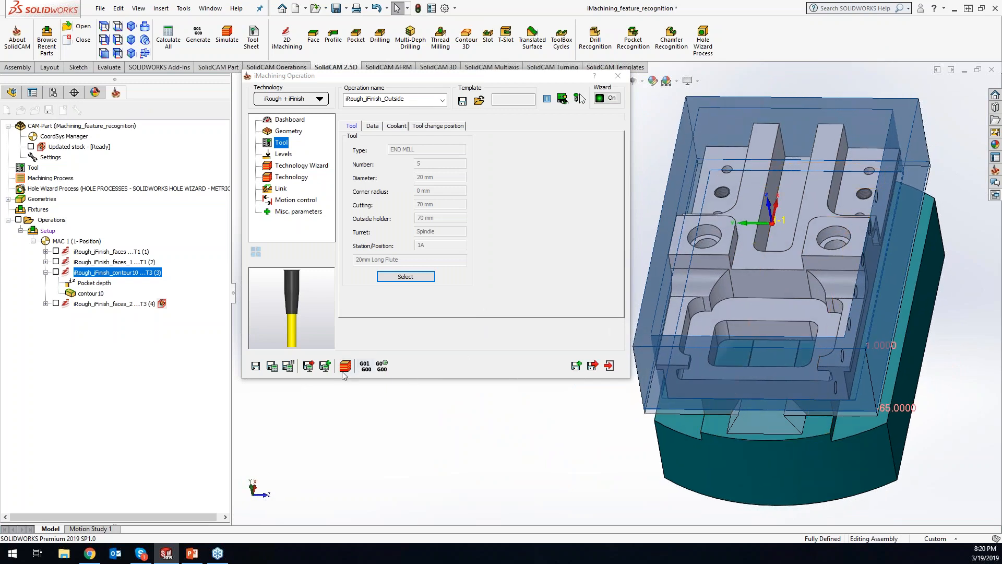
pyautogui.click(273, 367)
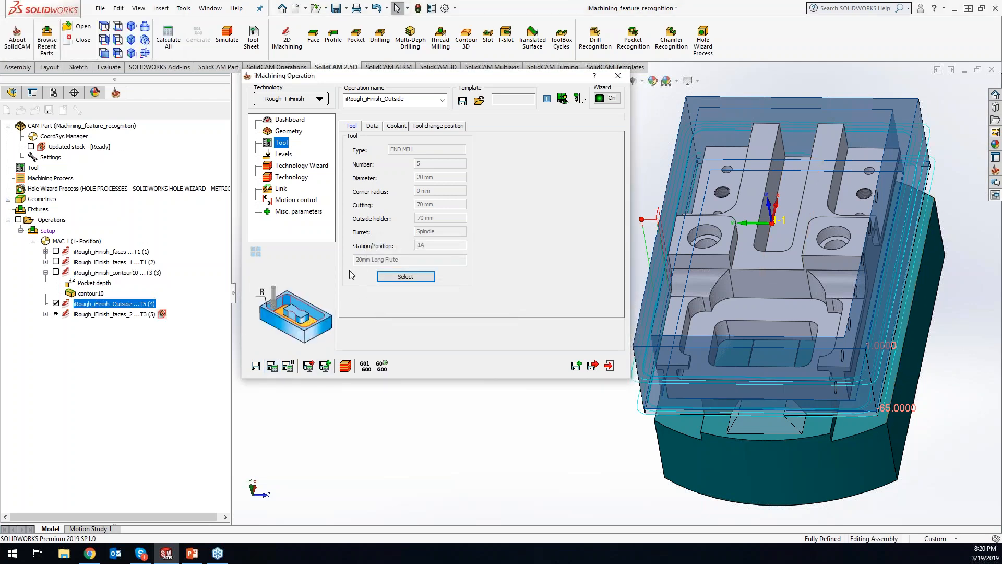
pyautogui.click(618, 75)
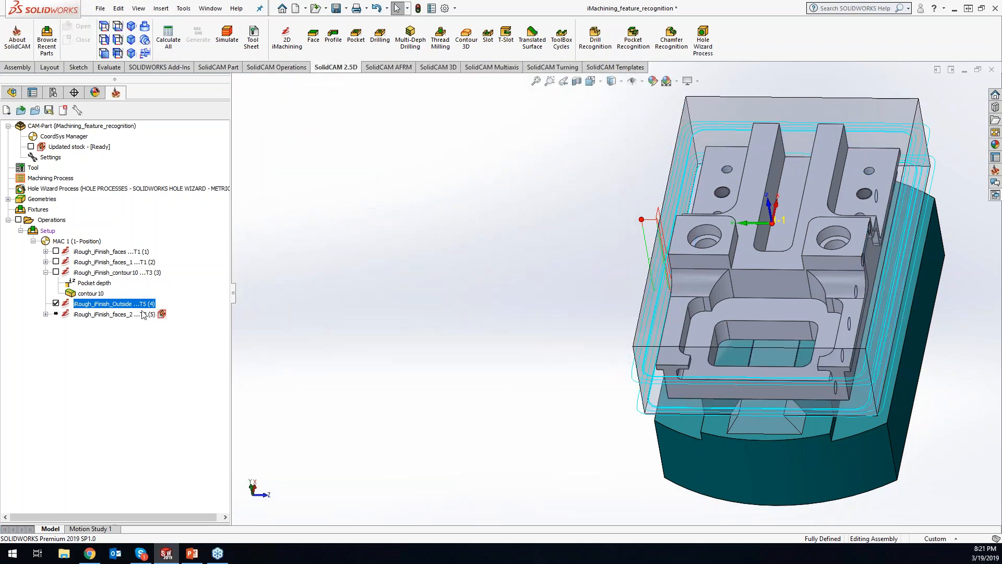
# Step: Move the outside operation after the ledge operation and calculate the toolpaths in that order
pyautogui.keyDown('shift'); pyautogui.click(114, 315); pyautogui.keyUp('shift')
pyautogui.moveTo(113, 316); pyautogui.dragTo(113, 316)
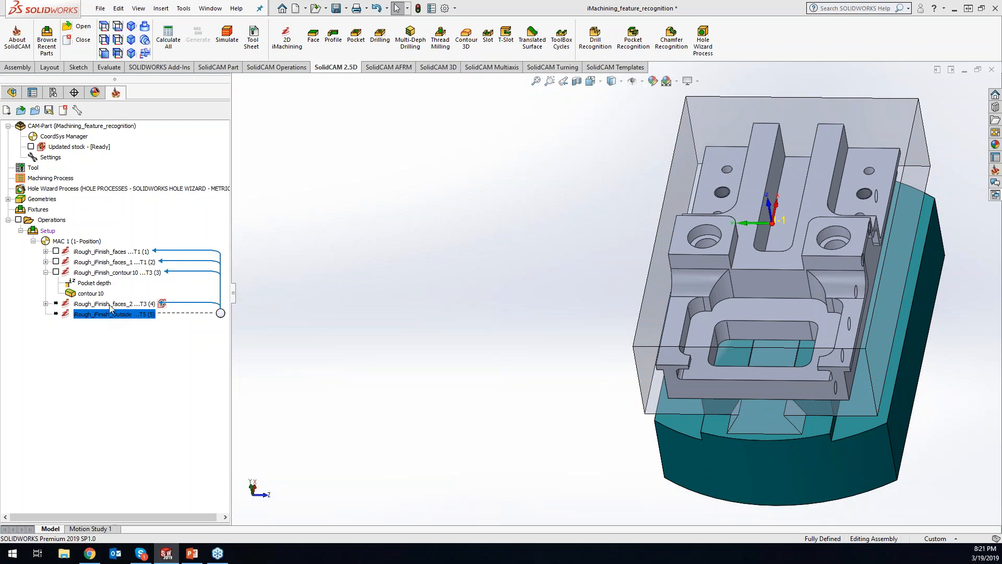
pyautogui.keyDown('shift'); pyautogui.click(110, 304); pyautogui.keyUp('shift')
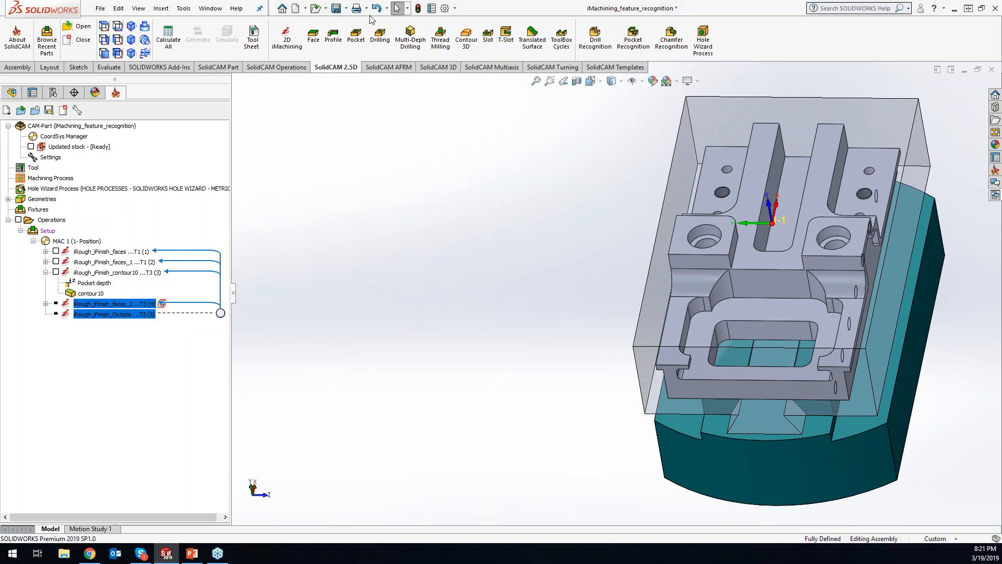
pyautogui.click(168, 40)
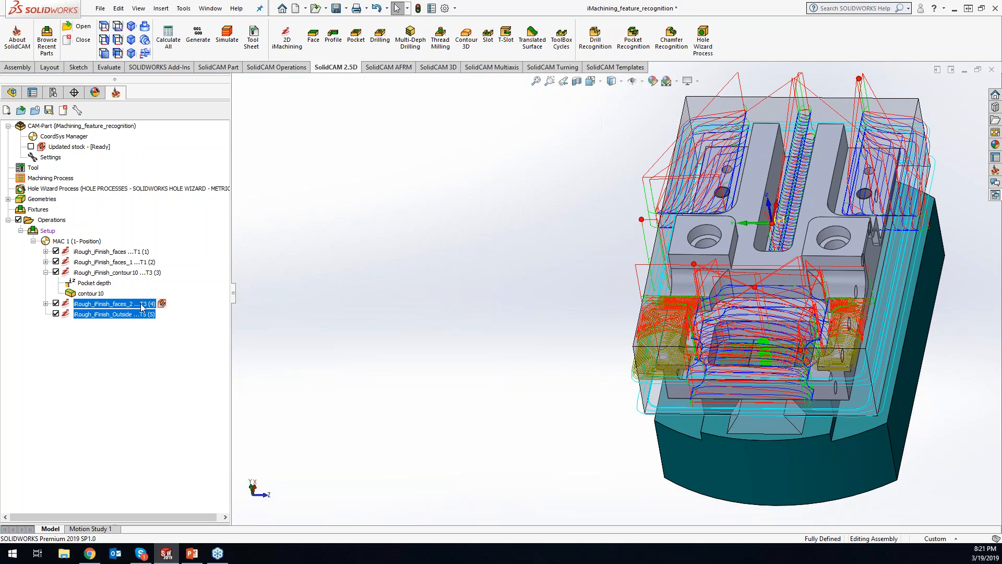
# Step: Move the ledge operation after the outside operation and recalculate both toolpaths
pyautogui.moveTo(142, 307); pyautogui.dragTo(125, 320)
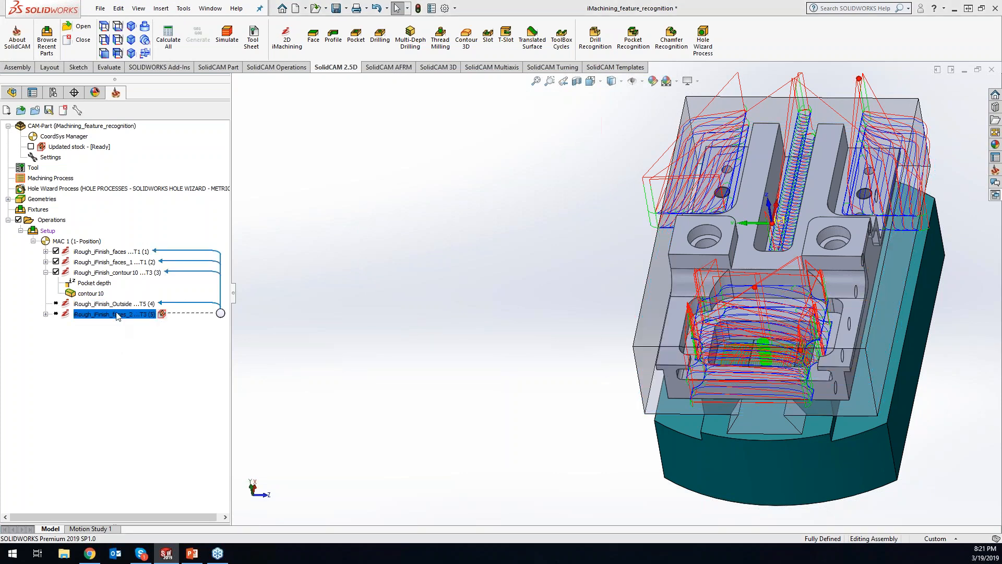
pyautogui.rightClick(127, 311)
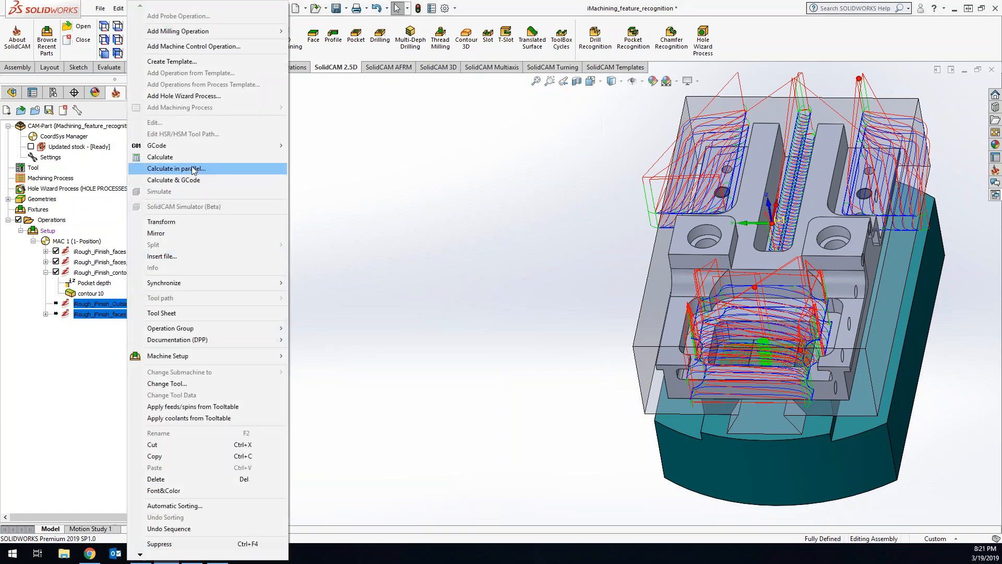
pyautogui.click(163, 159)
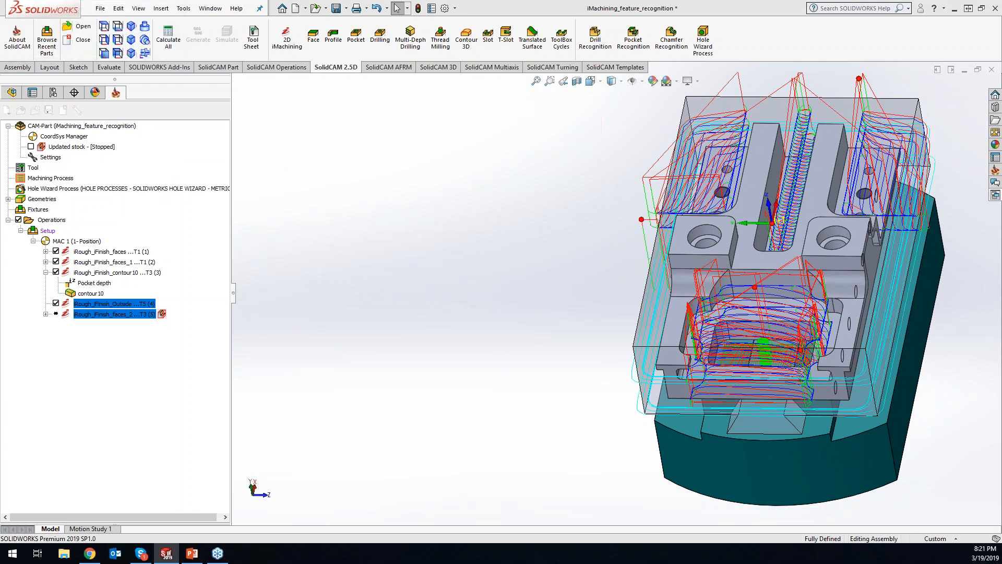
# Step: Simulate the outside and ledge operations together in SolidVerify through to the end
pyautogui.rightClick(116, 315)
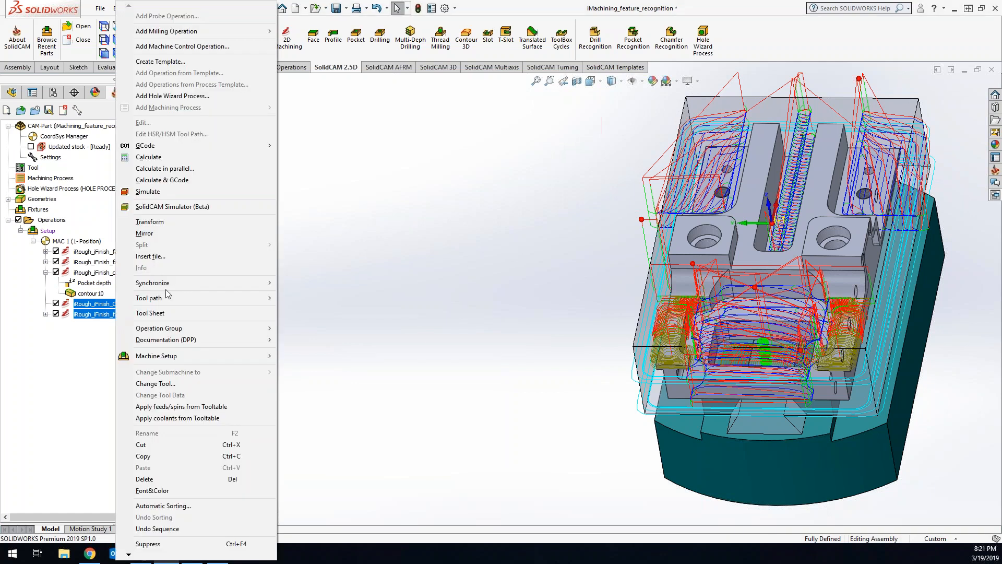
pyautogui.click(157, 191)
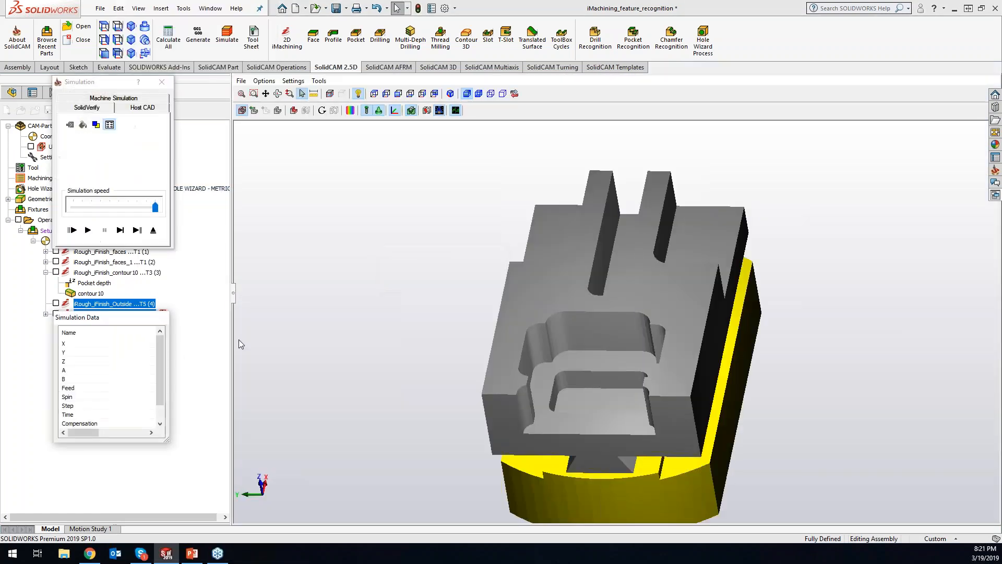
pyautogui.click(87, 230)
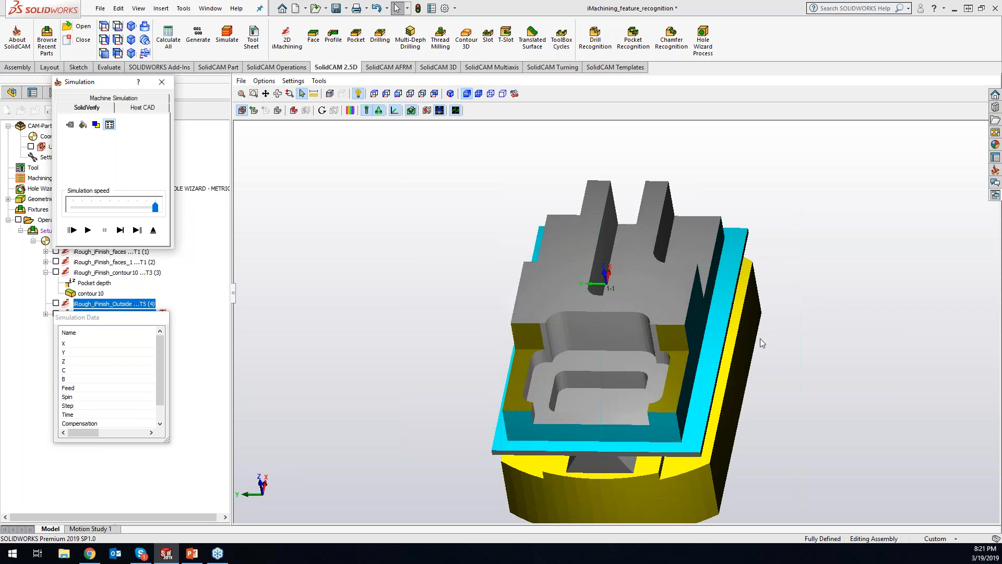
# Step: Run the comparison of target and machined stock with the existing tolerance values, inspect the part, then close the comparison
pyautogui.click(350, 111)
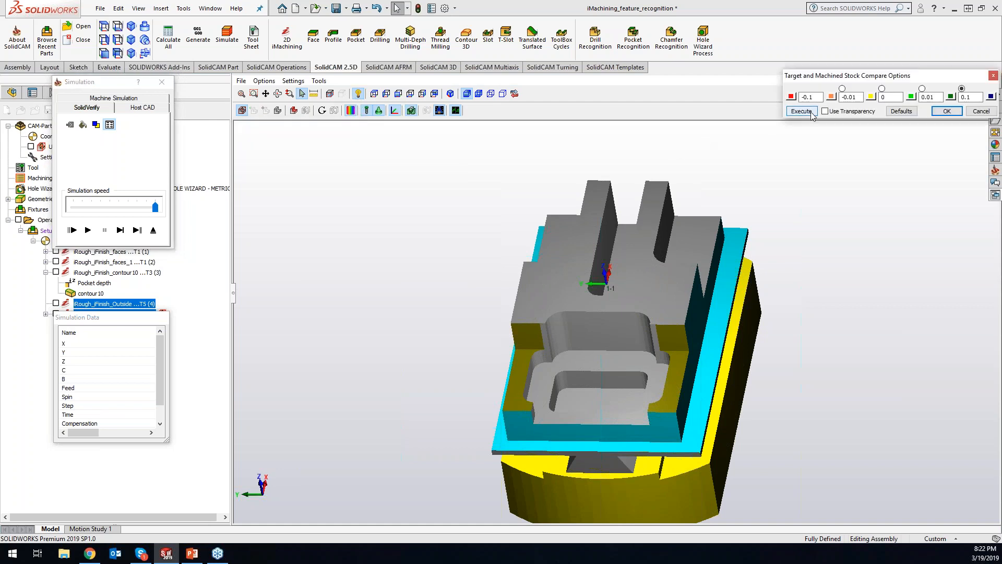
pyautogui.click(807, 113)
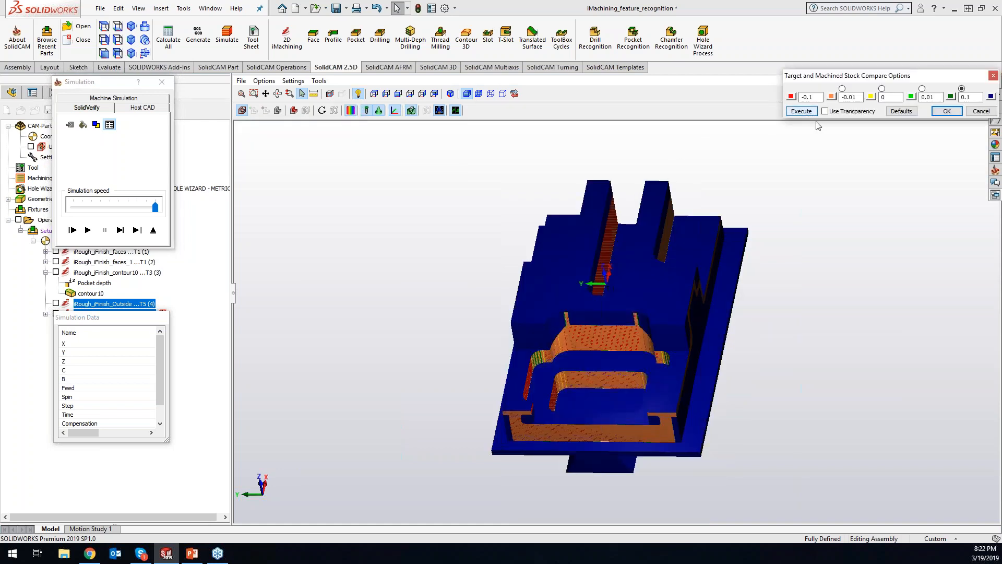
pyautogui.click(993, 75)
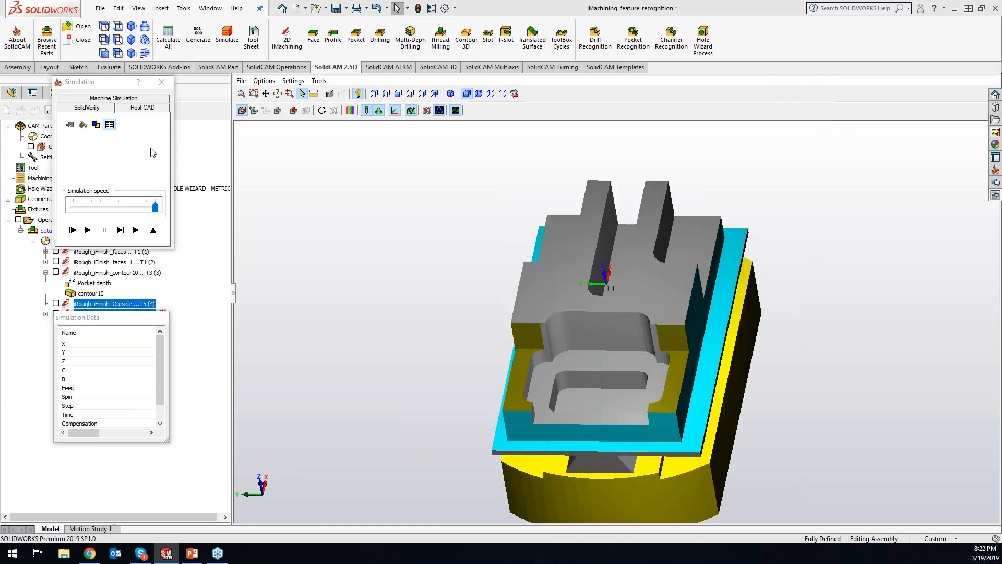
# Step: Leave the simulation, display only the outside operation's toolpath, and examine its recognized shape and extents around the part and fixture
pyautogui.click(162, 82)
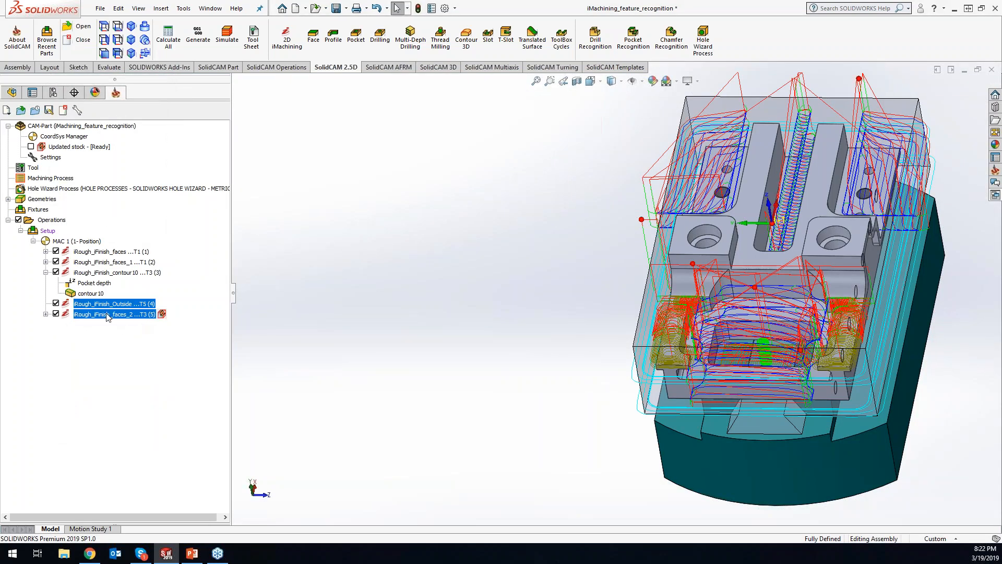
pyautogui.click(133, 304)
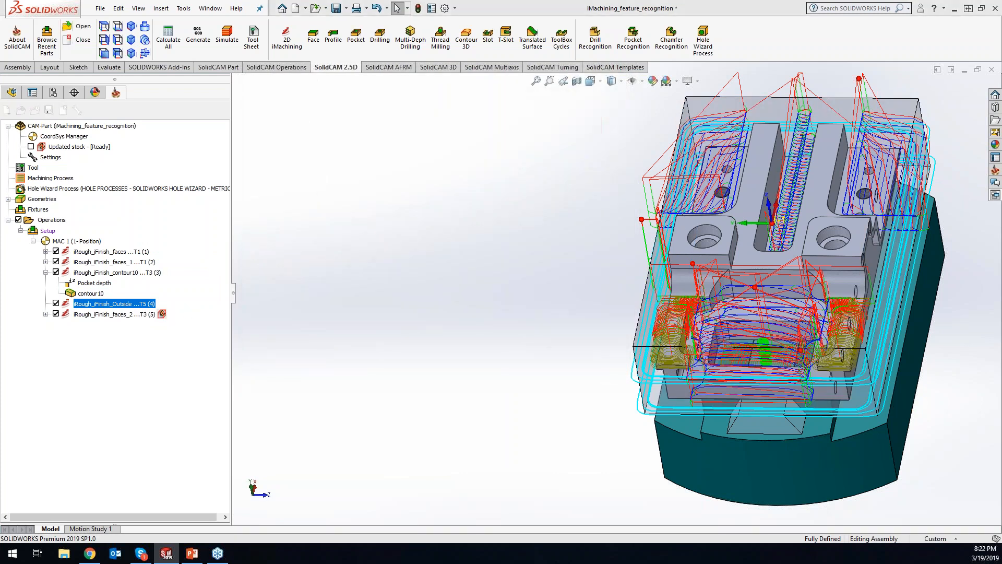
pyautogui.doubleClick(77, 304)
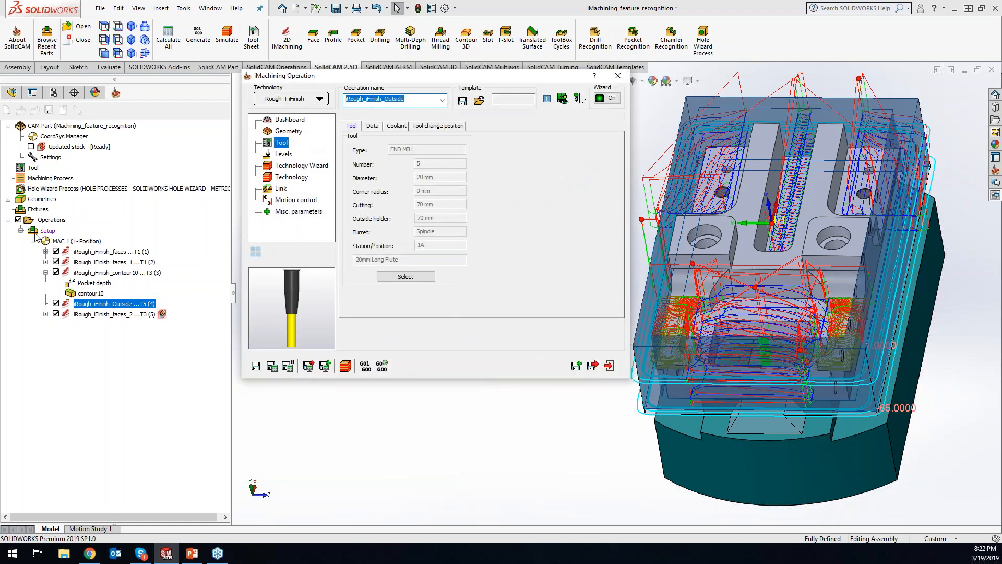
pyautogui.click(18, 220)
pyautogui.click(56, 304)
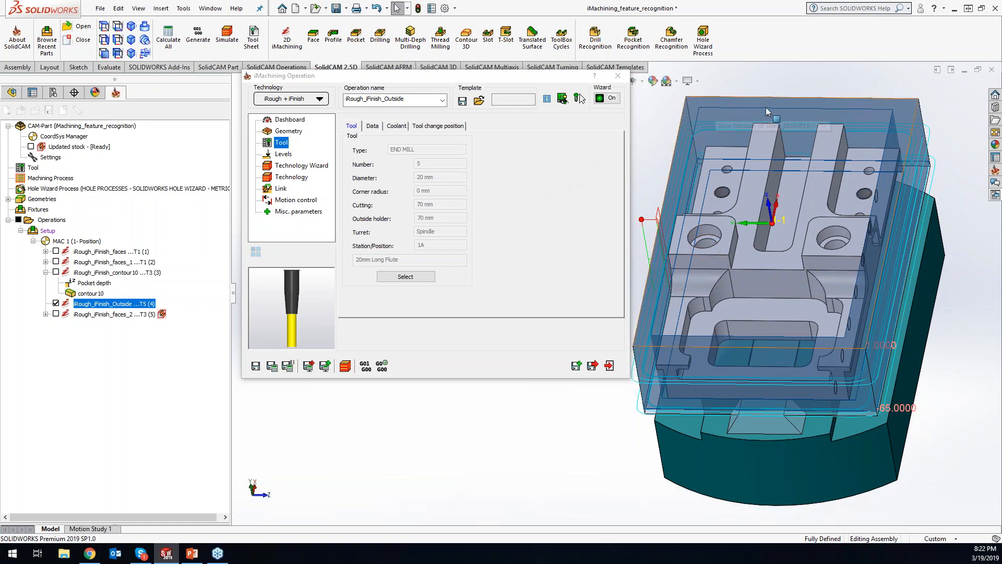
pyautogui.moveTo(877, 313); pyautogui.dragTo(800, 335, button='middle')
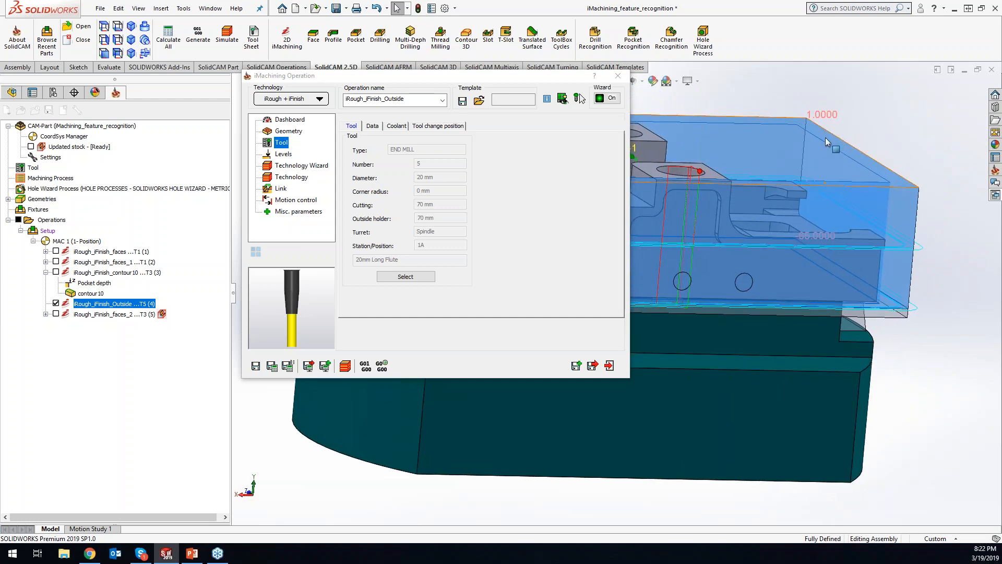
pyautogui.moveTo(826, 137); pyautogui.dragTo(819, 135, button='middle')
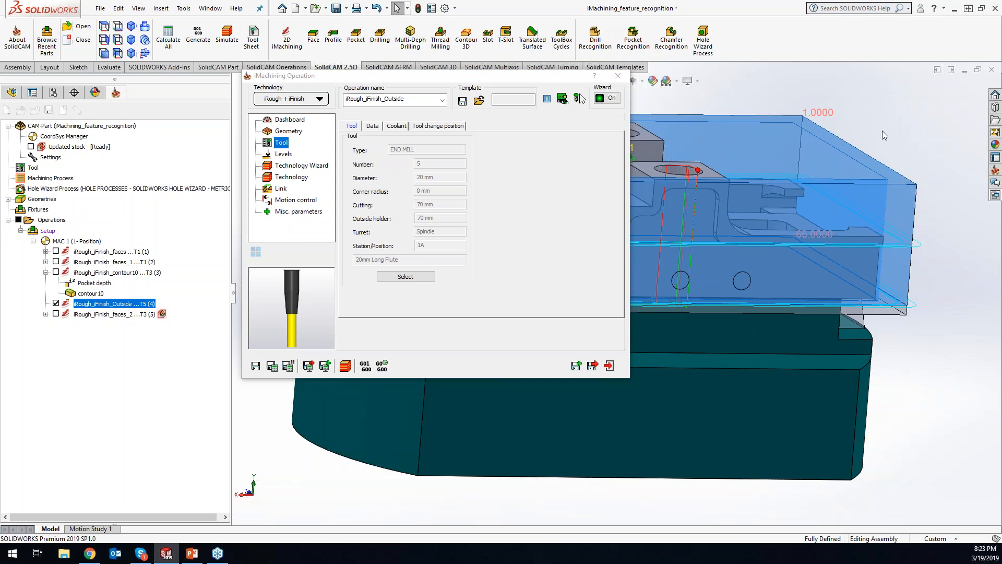
pyautogui.click(617, 78)
pyautogui.moveTo(270, 276); pyautogui.dragTo(381, 339, button='middle')
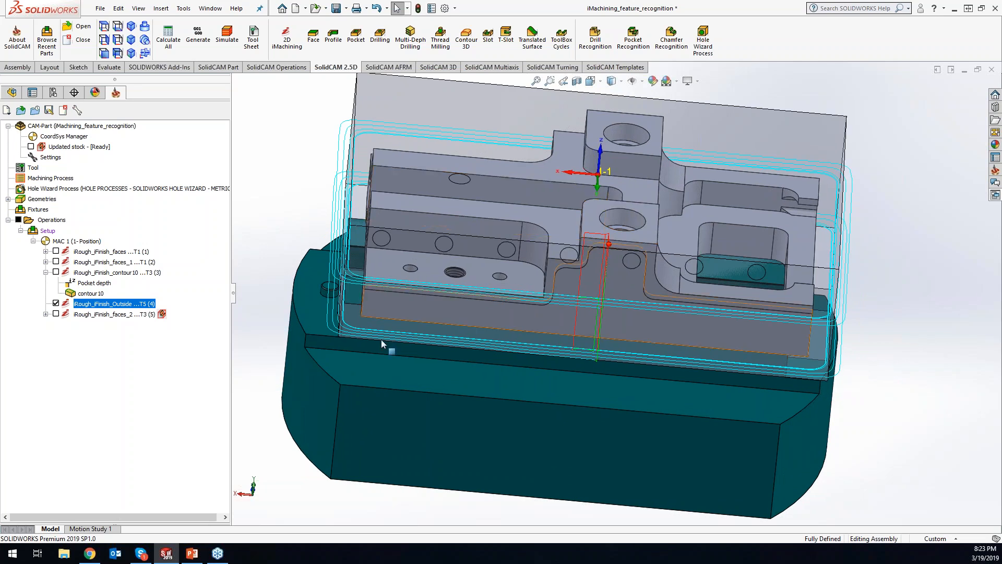
pyautogui.moveTo(649, 291); pyautogui.dragTo(722, 215, button='middle')
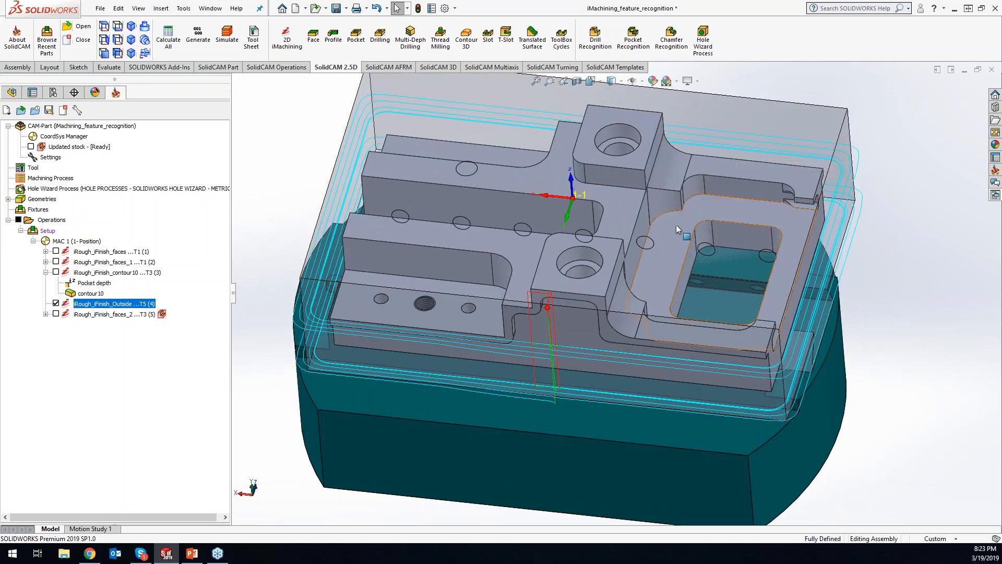
pyautogui.moveTo(637, 290); pyautogui.dragTo(738, 181, button='middle')
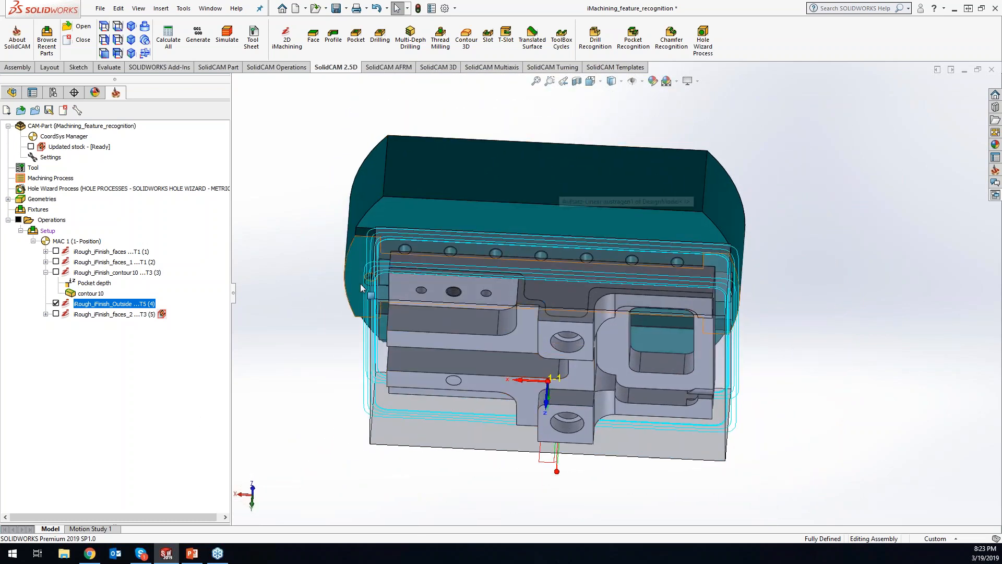
# Step: Start a new 2D iMachining operation after the ledge operation, using chain feature recognition for its geometry
pyautogui.click(114, 313)
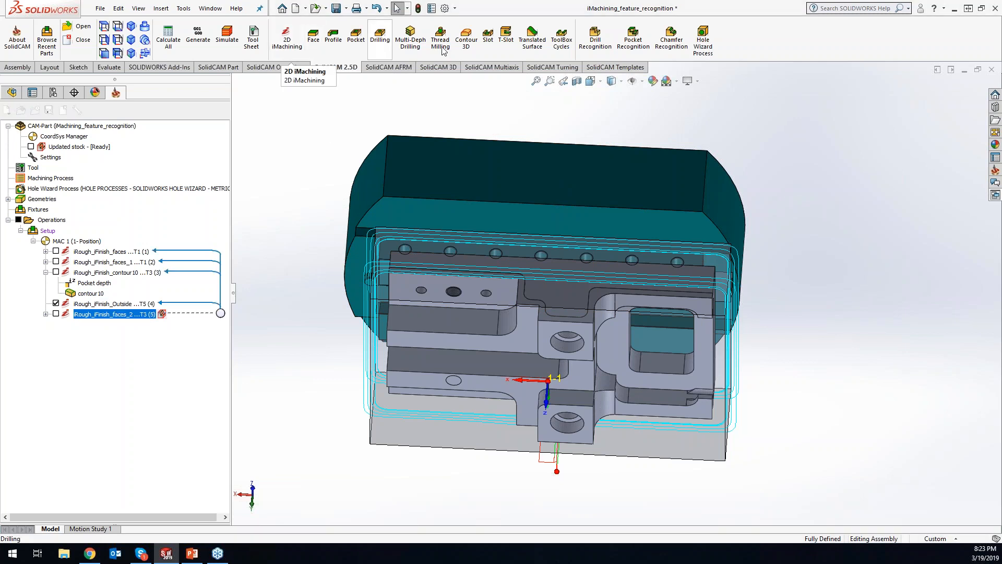
pyautogui.click(459, 49)
pyautogui.click(312, 101)
pyautogui.click(286, 133)
pyautogui.click(288, 131)
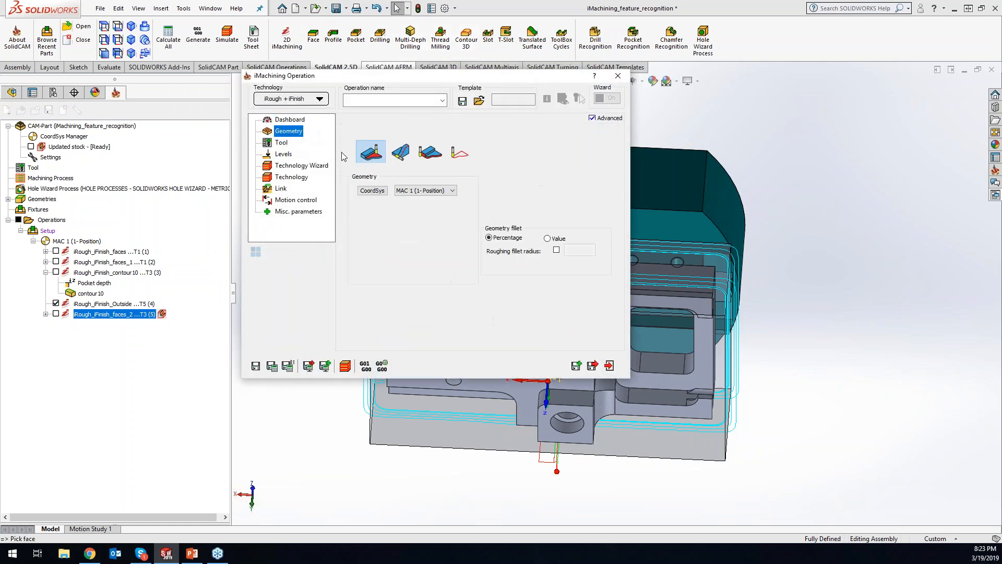
pyautogui.click(400, 156)
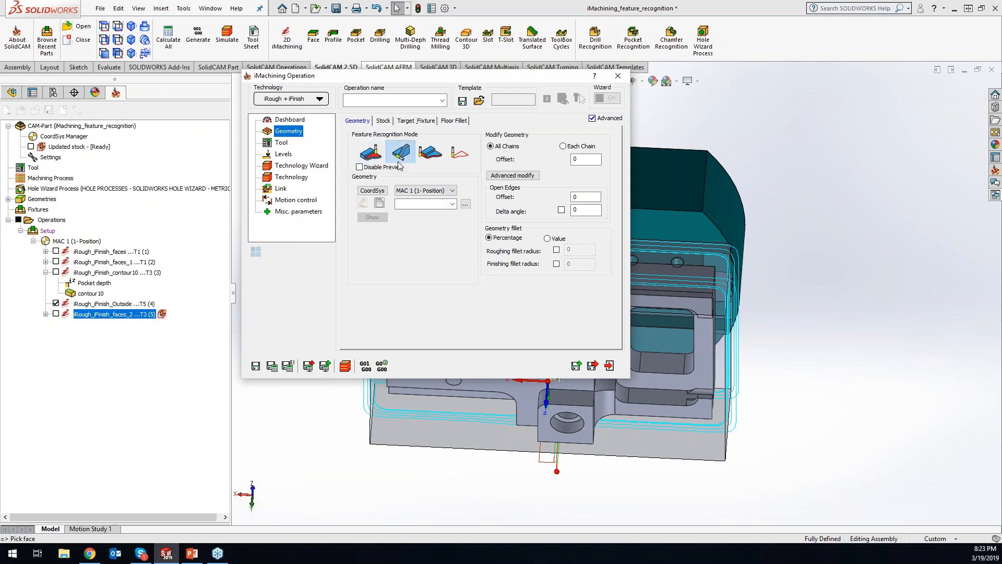
pyautogui.click(405, 201)
pyautogui.click(394, 217)
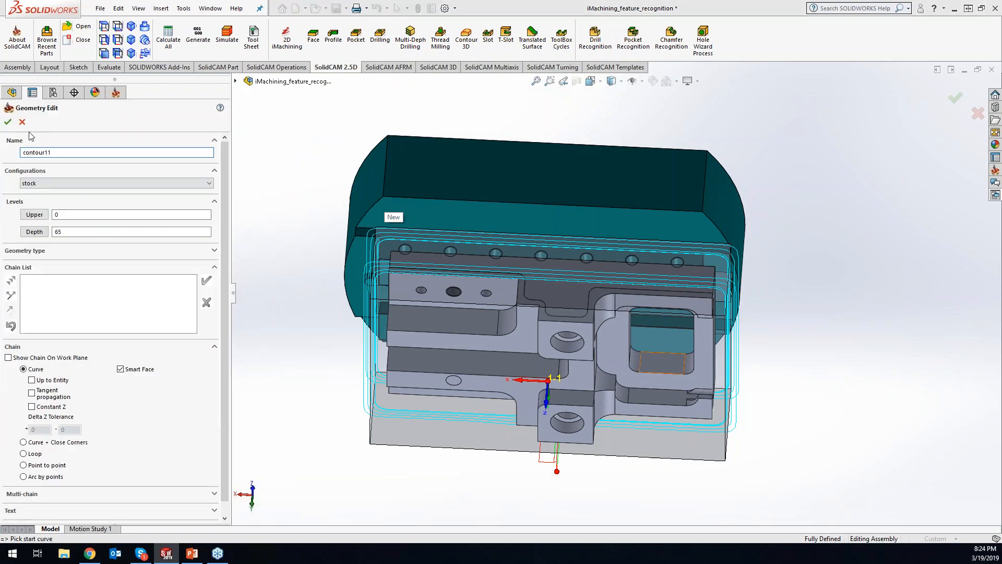
pyautogui.click(22, 122)
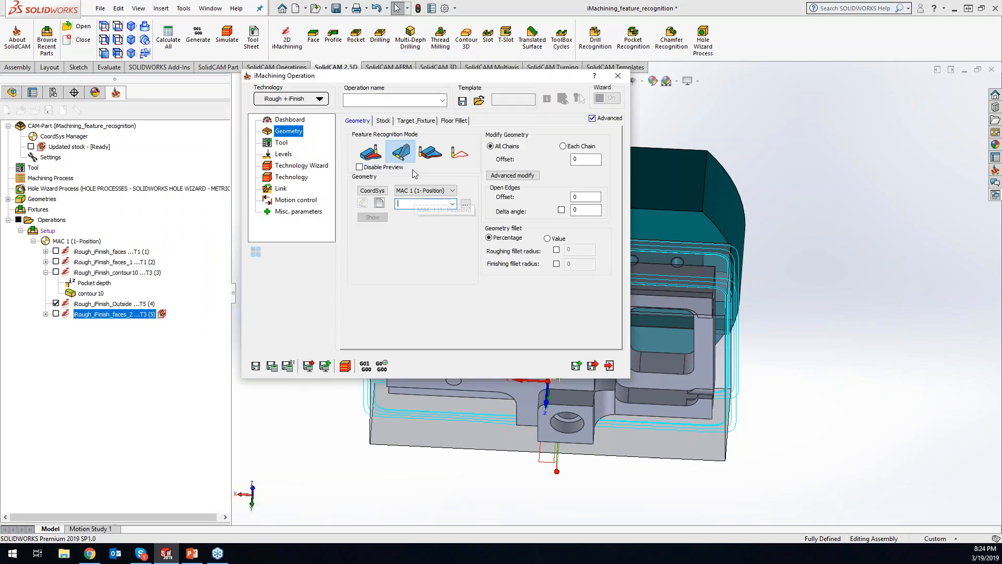
# Step: Set the coordinate system to MAC 1 (2- Position) and define a geometry chain along the part's straight side edge and adjoining rounded corner
pyautogui.click(426, 190)
pyautogui.click(419, 208)
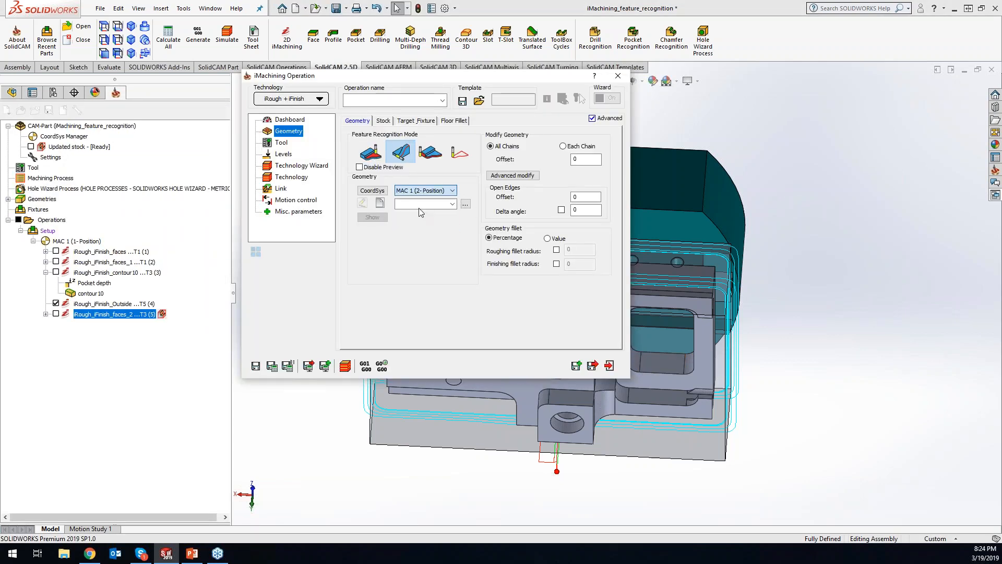
pyautogui.click(380, 203)
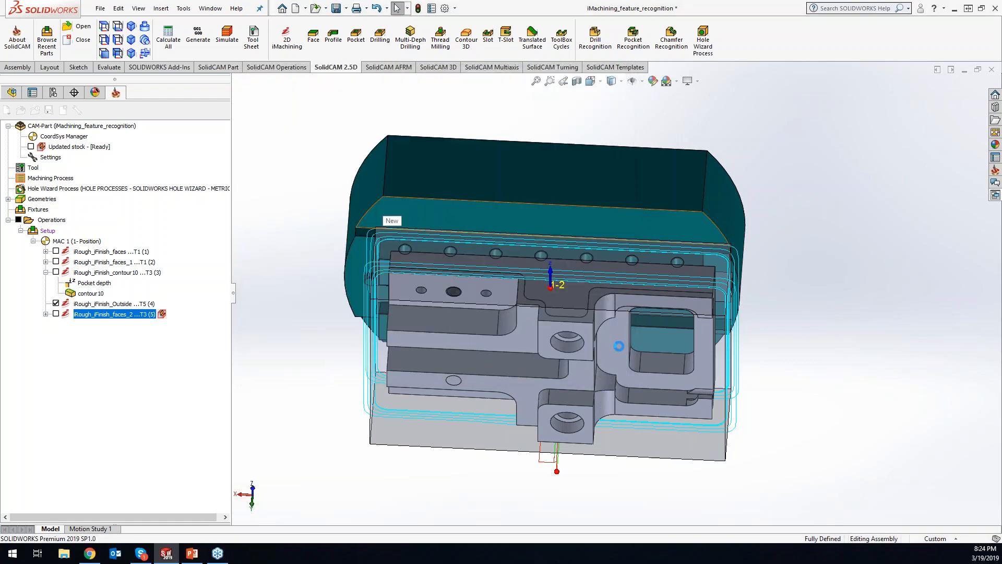
pyautogui.click(681, 295)
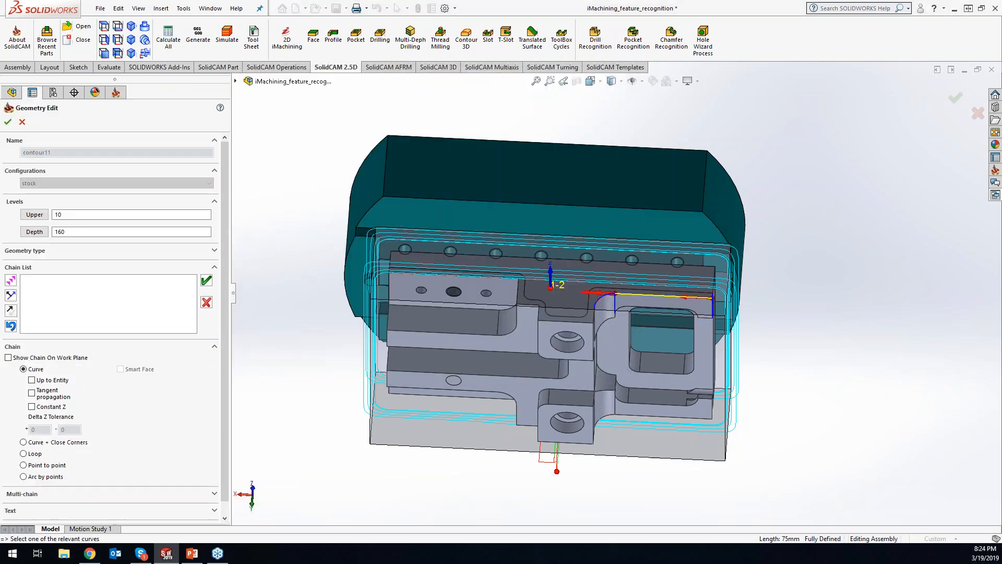
pyautogui.click(11, 282)
pyautogui.click(206, 281)
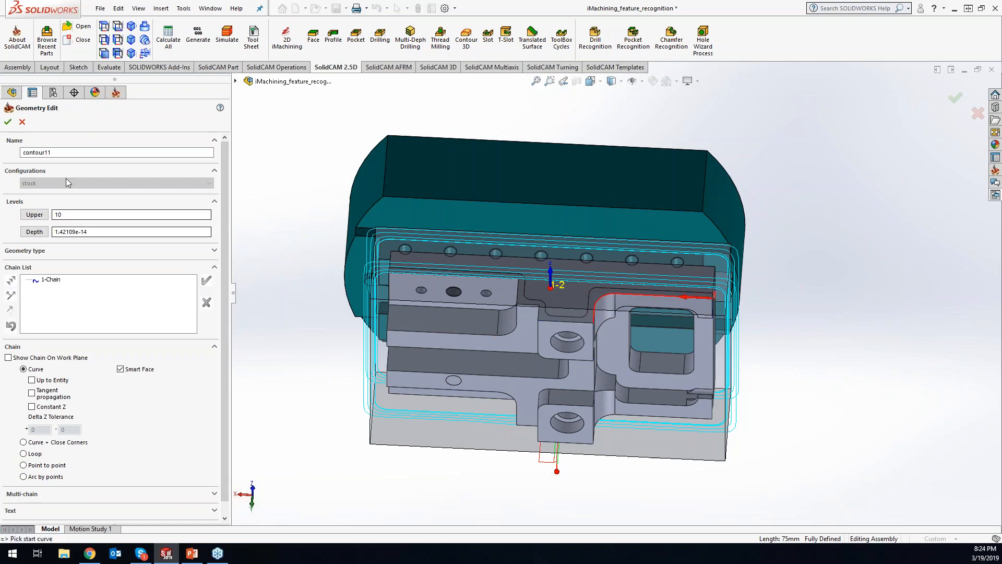
pyautogui.click(8, 122)
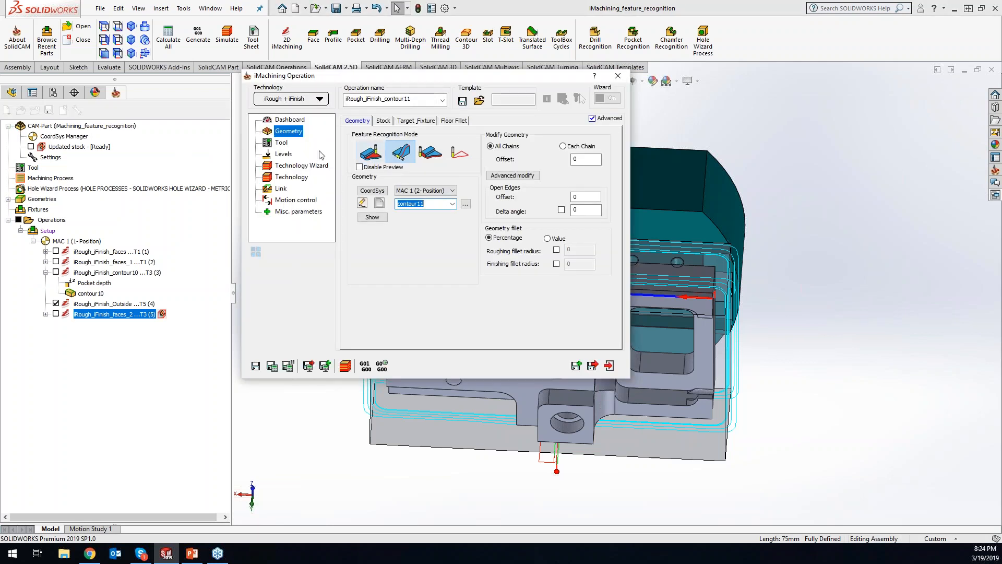
# Step: Set the pocket depth by picking the lower corner point of the side recess beside the counterbored boss, with a delta of -1
pyautogui.click(284, 155)
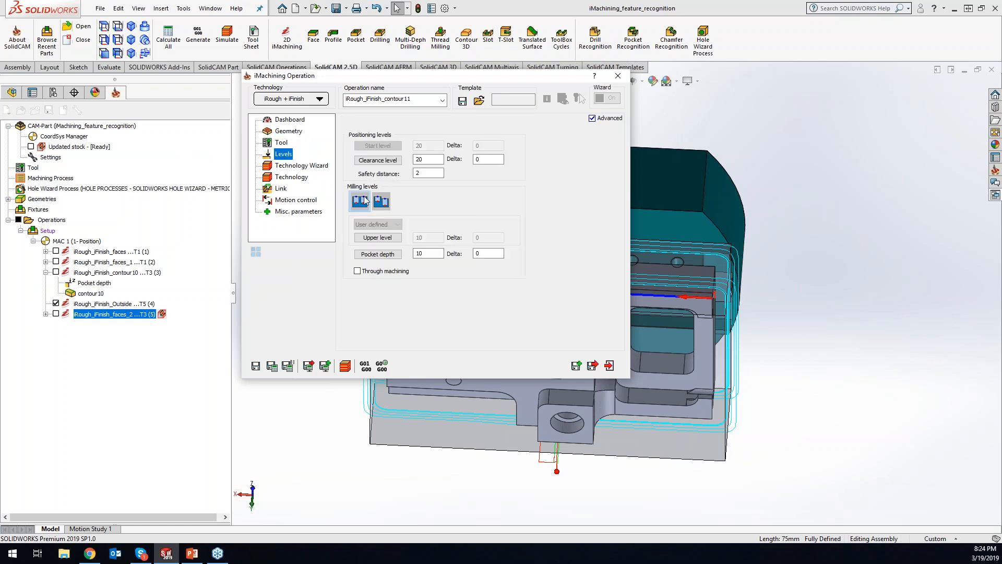
pyautogui.click(378, 254)
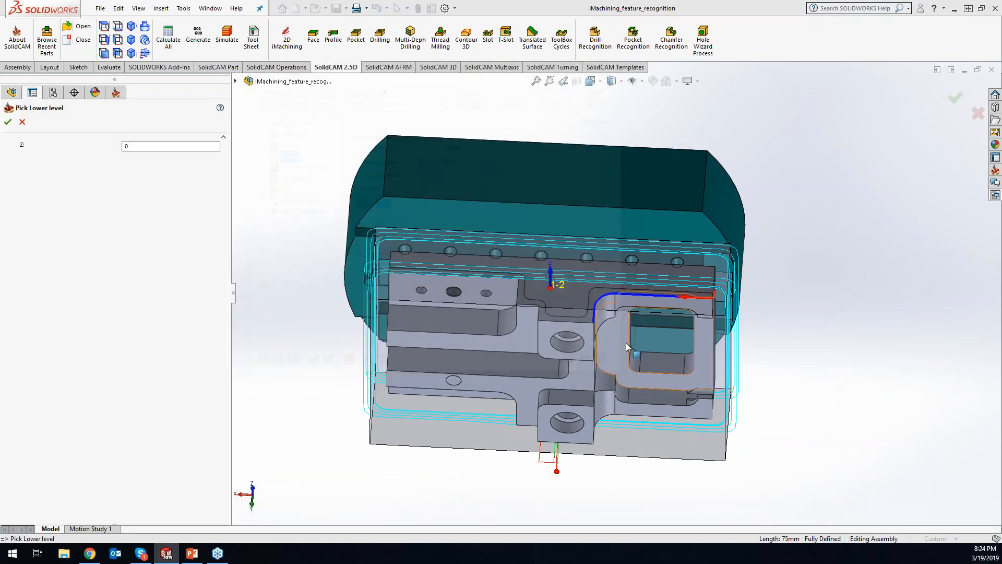
pyautogui.moveTo(819, 411); pyautogui.dragTo(545, 241, button='middle')
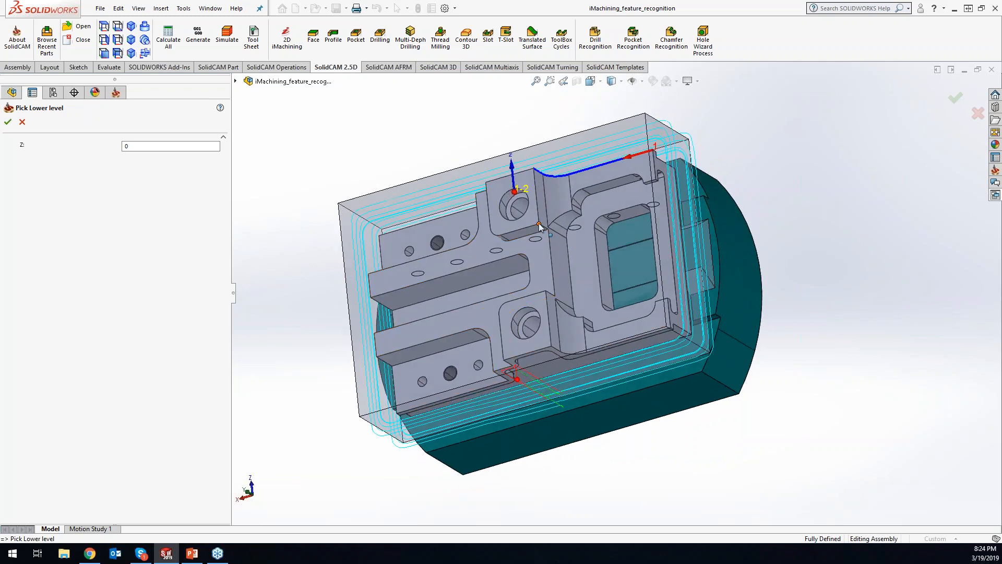
pyautogui.click(539, 223)
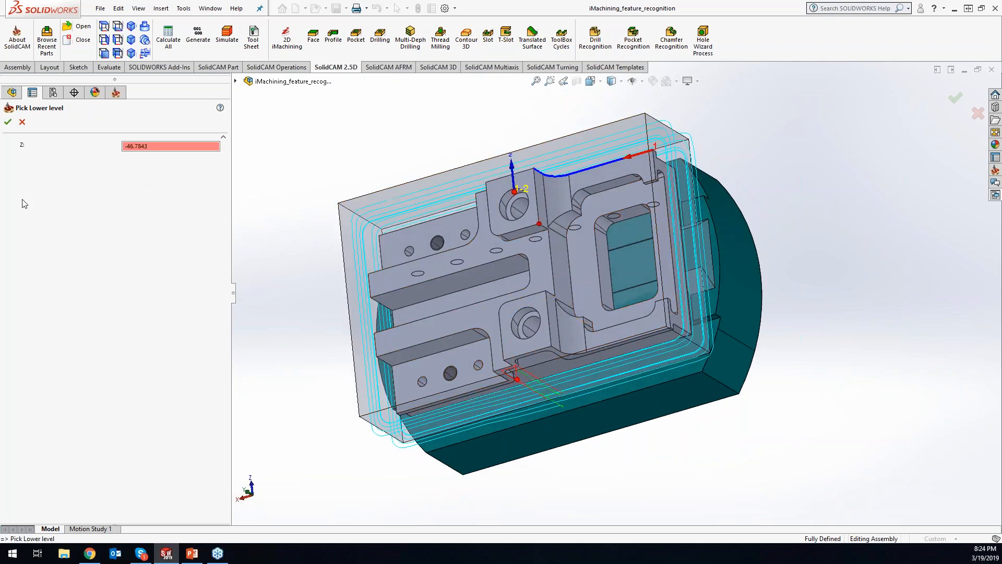
pyautogui.click(7, 122)
pyautogui.press('Tab')
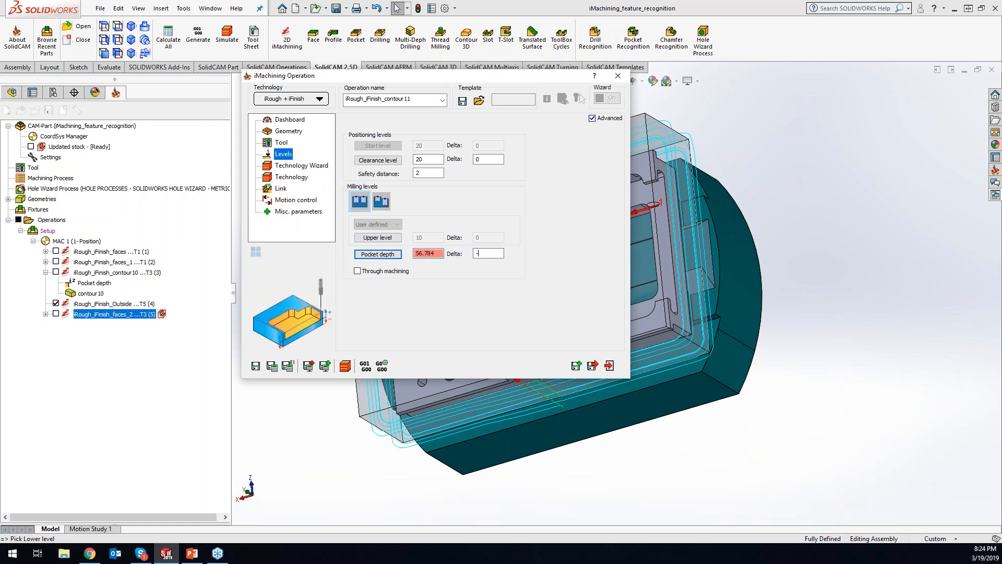
pyautogui.write('-1.')
# Step: Assign tool 5, the 20mm Long Flute end mill, to the operation
pyautogui.click(281, 143)
pyautogui.click(412, 277)
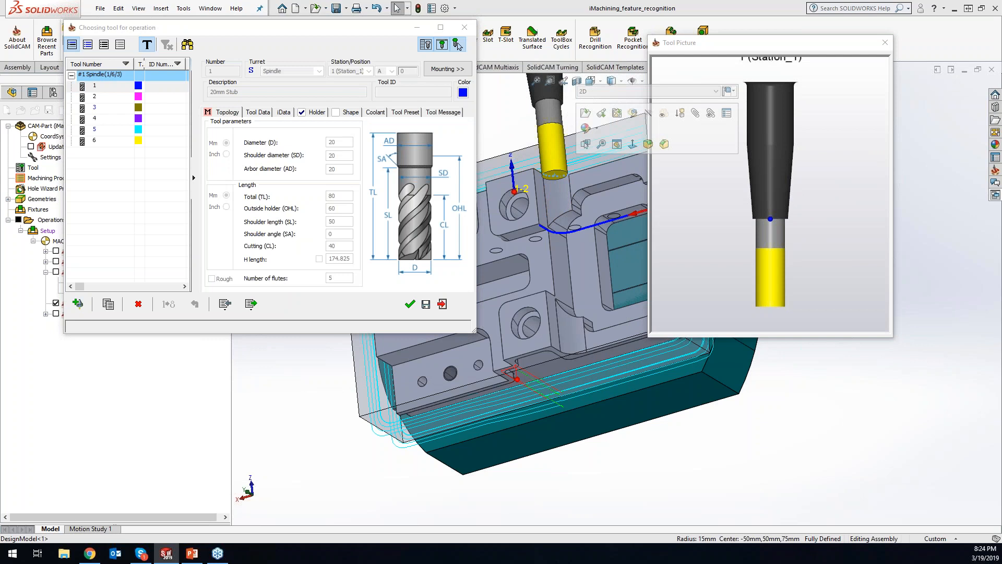
pyautogui.click(116, 130)
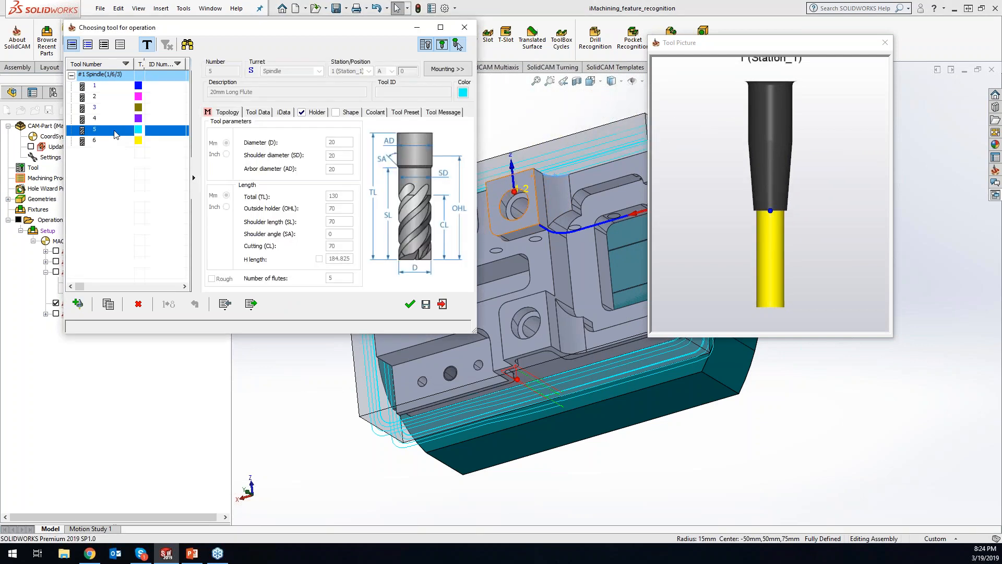
pyautogui.click(415, 306)
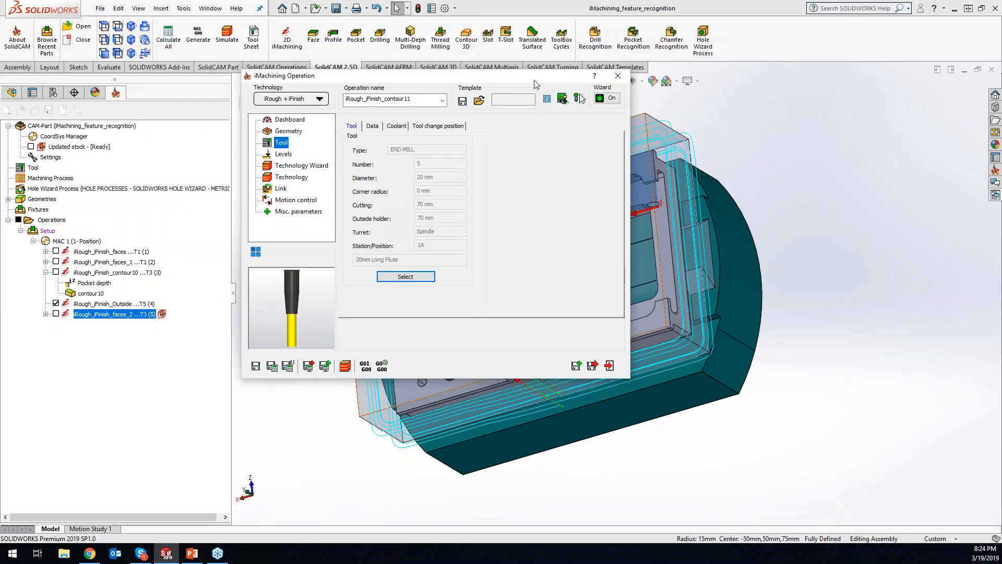
# Step: Check the recognized recess volume on the model, then save and calculate the operation and view its toolpath
pyautogui.moveTo(382, 82); pyautogui.dragTo(248, 76)
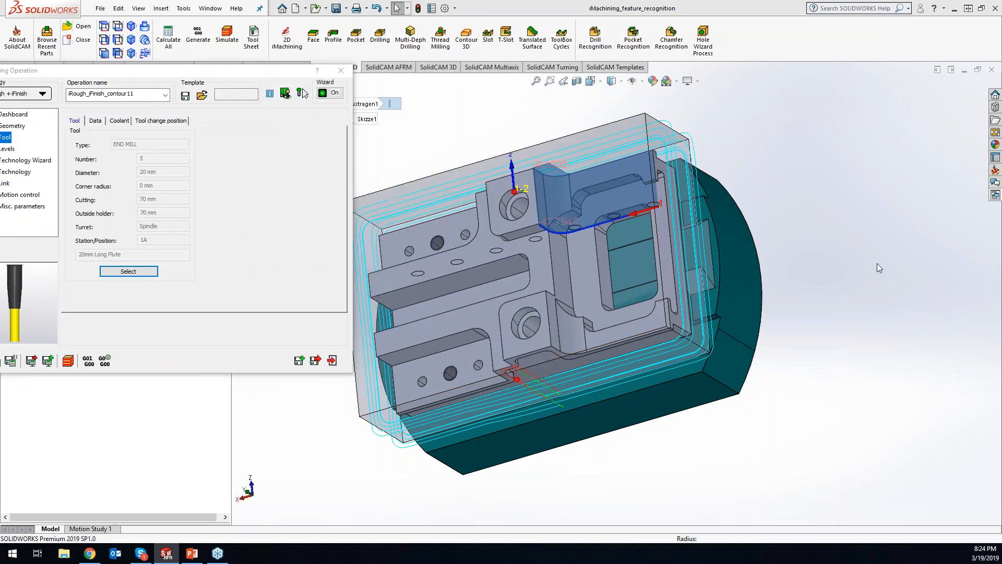
pyautogui.moveTo(863, 255); pyautogui.dragTo(806, 275, button='middle')
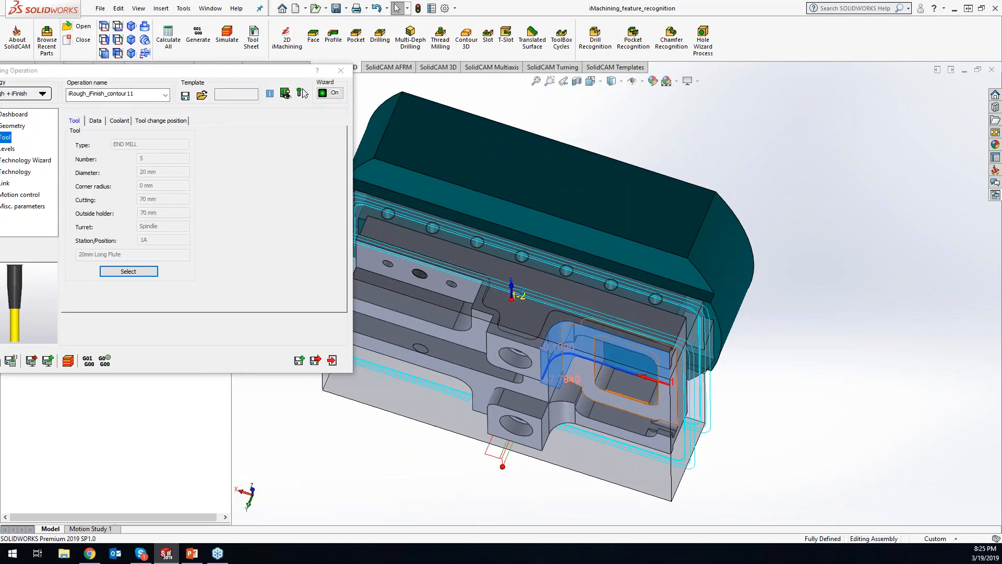
pyautogui.moveTo(559, 333); pyautogui.dragTo(612, 318, button='middle')
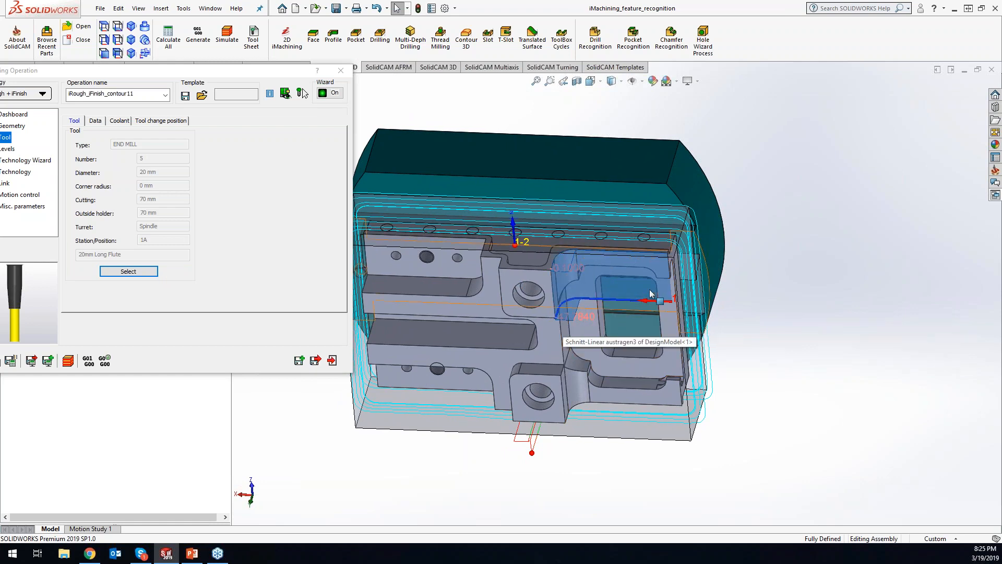
pyautogui.moveTo(648, 290)
pyautogui.mouseDown(button='middle')
pyautogui.moveTo(642, 376)
pyautogui.moveTo(650, 338)
pyautogui.moveTo(713, 284)
pyautogui.moveTo(637, 291)
pyautogui.mouseUp(button='middle')
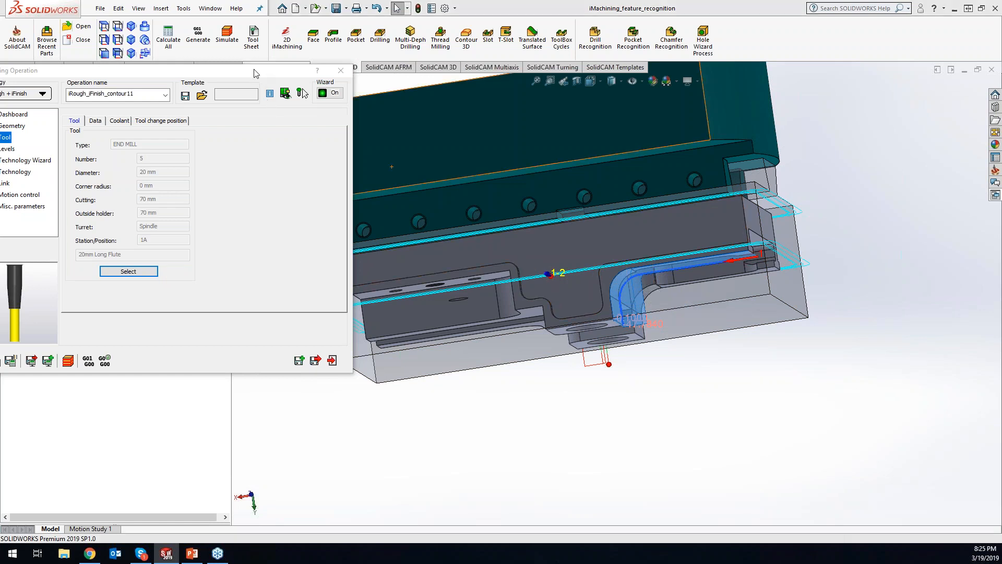
pyautogui.moveTo(256, 71); pyautogui.dragTo(369, 47)
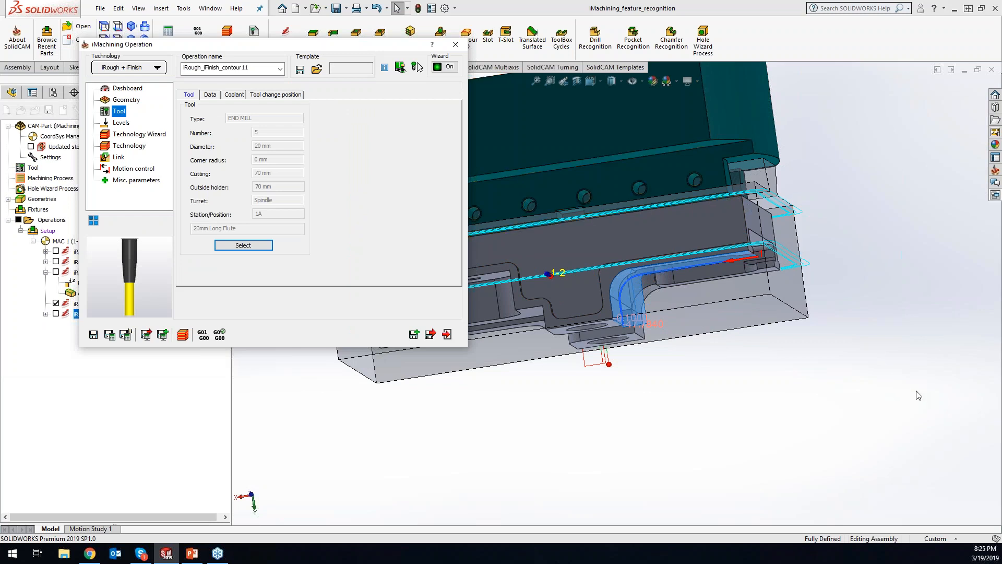
pyautogui.click(110, 336)
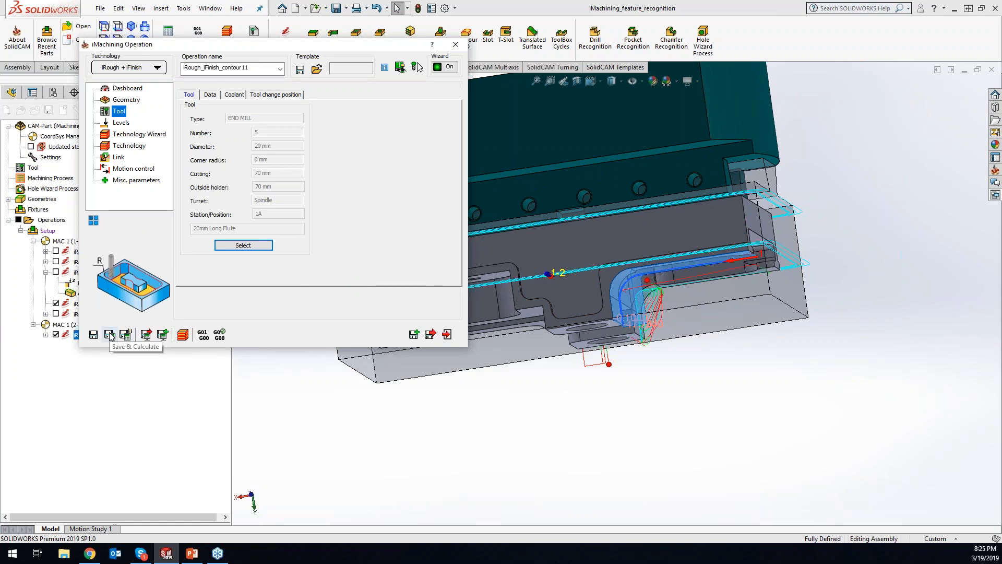
pyautogui.click(981, 86)
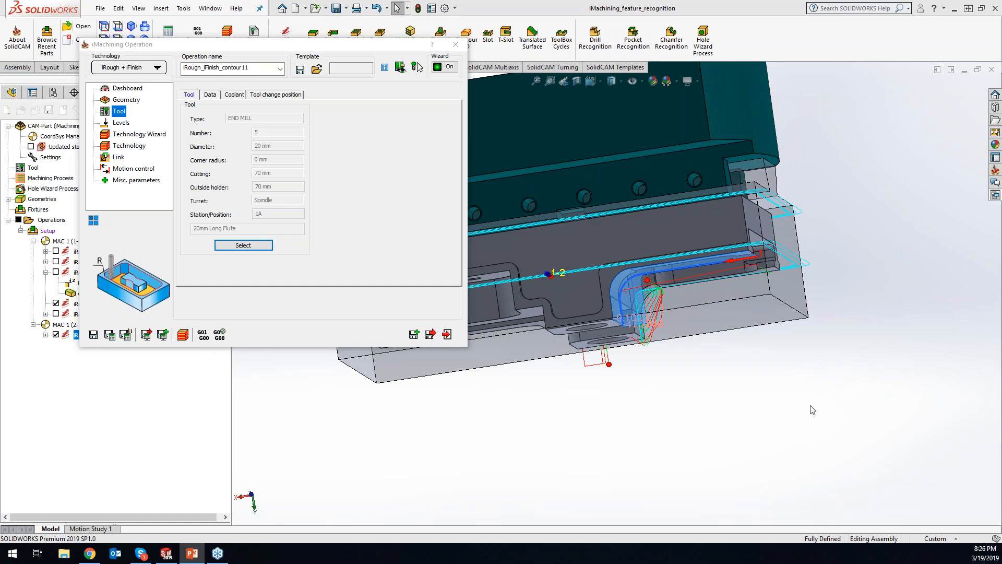
pyautogui.moveTo(739, 394); pyautogui.dragTo(757, 366, button='middle')
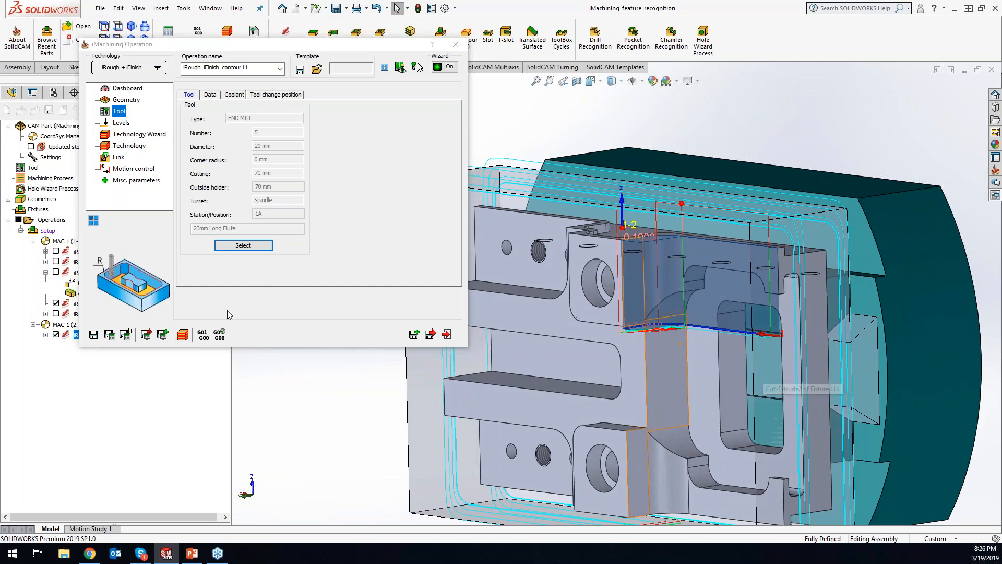
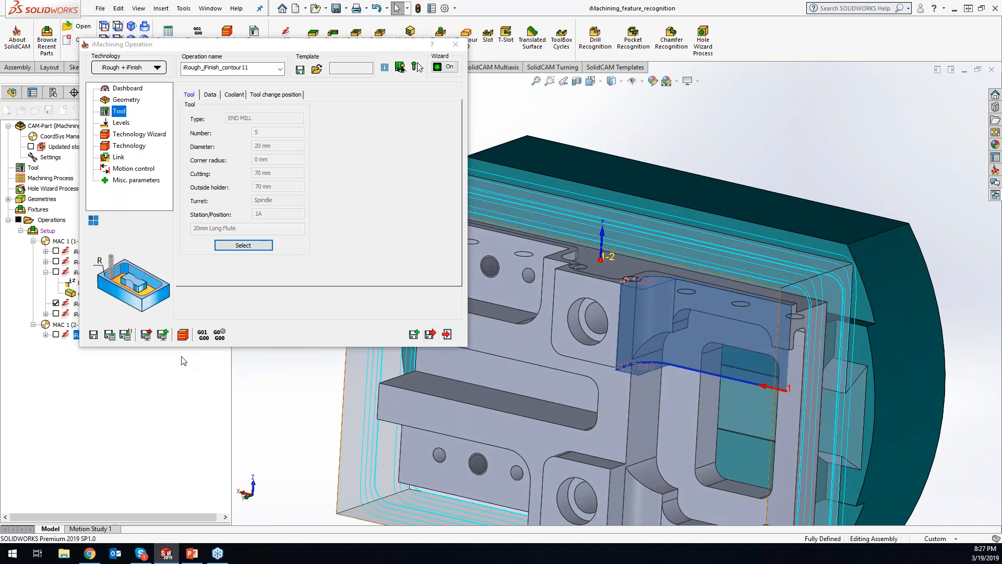
# Step: Display the contour11 operation's toolpath and examine it against the part from above and from the front
pyautogui.click(56, 334)
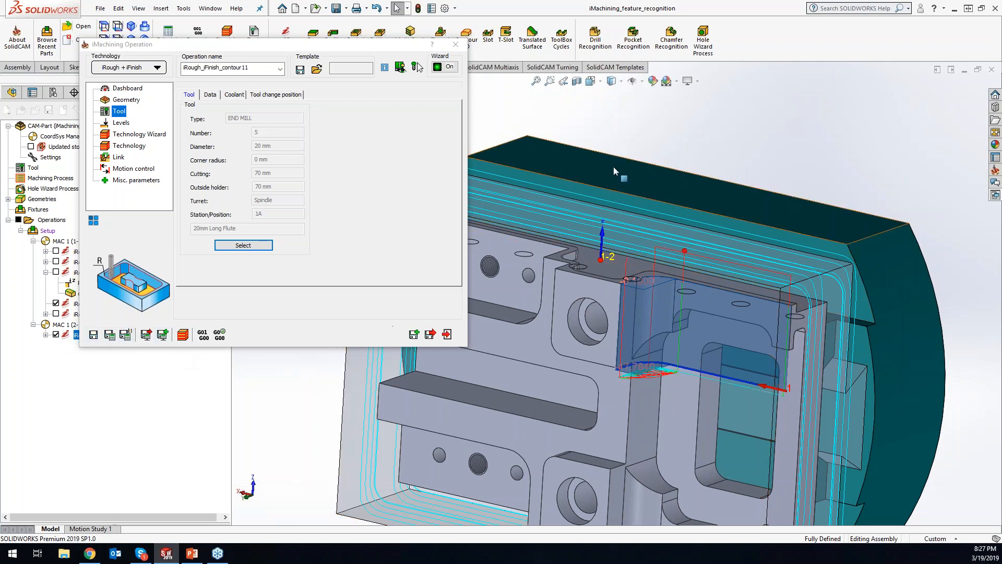
pyautogui.moveTo(756, 113); pyautogui.dragTo(760, 261, button='middle')
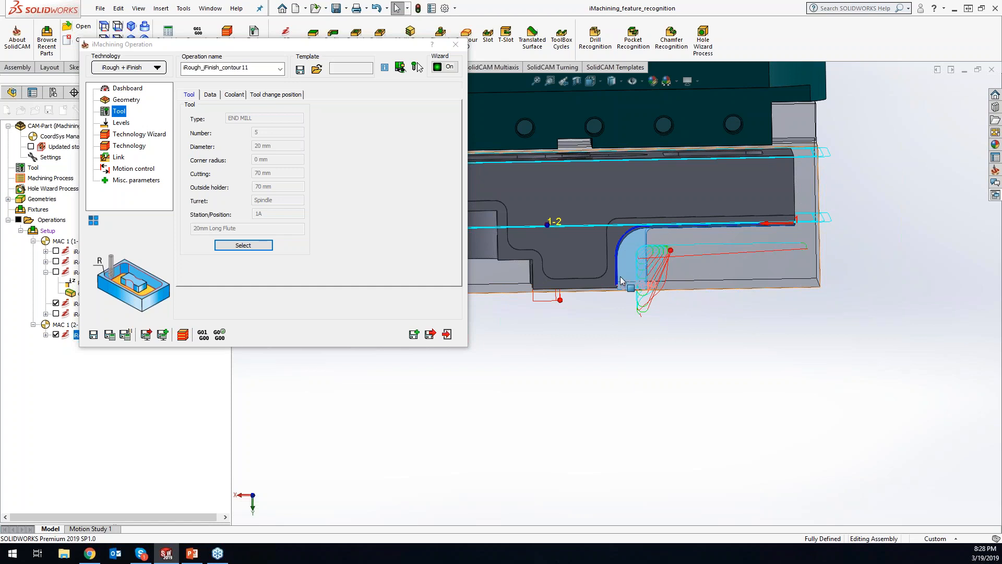
pyautogui.moveTo(577, 420); pyautogui.dragTo(658, 411, button='middle')
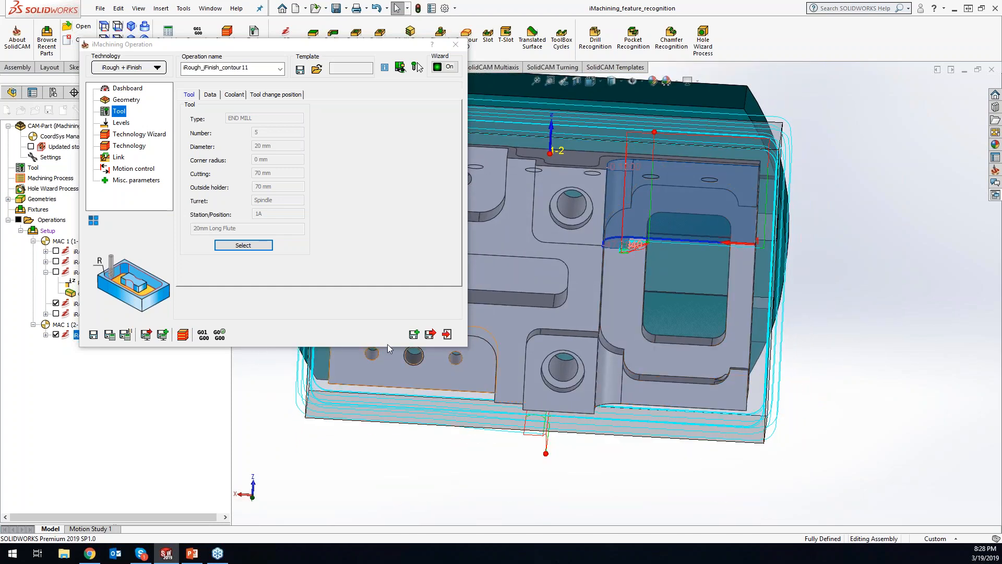
# Step: Save and copy the contour11 operation, open the copy, and set its coordinate system to MAC 1 (3- Position)
pyautogui.click(414, 334)
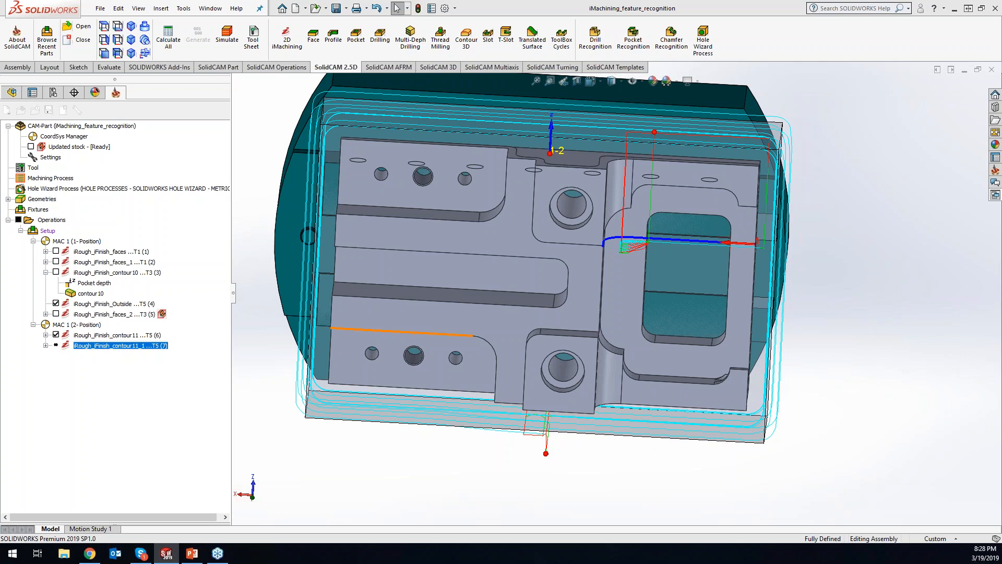
pyautogui.doubleClick(120, 346)
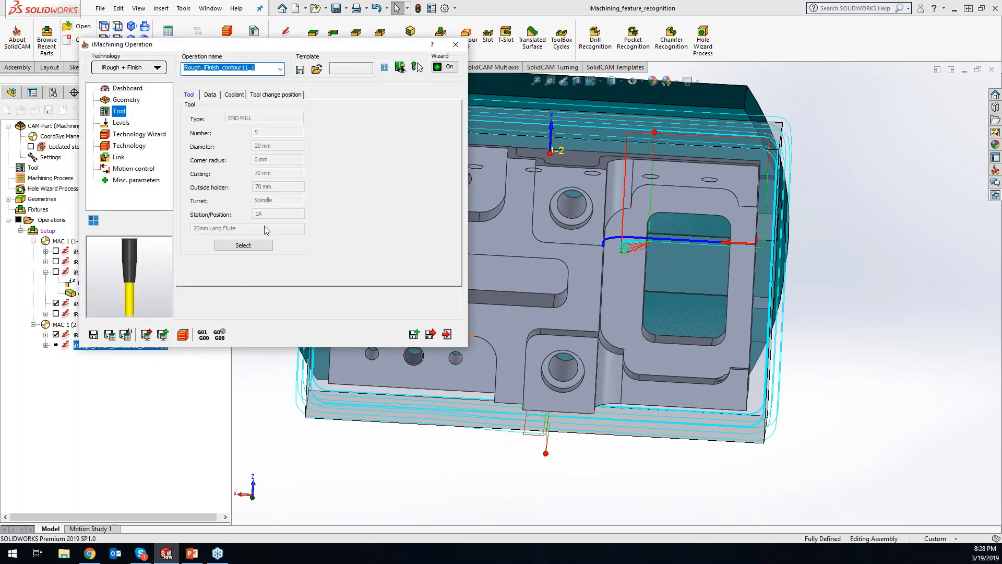
pyautogui.click(128, 100)
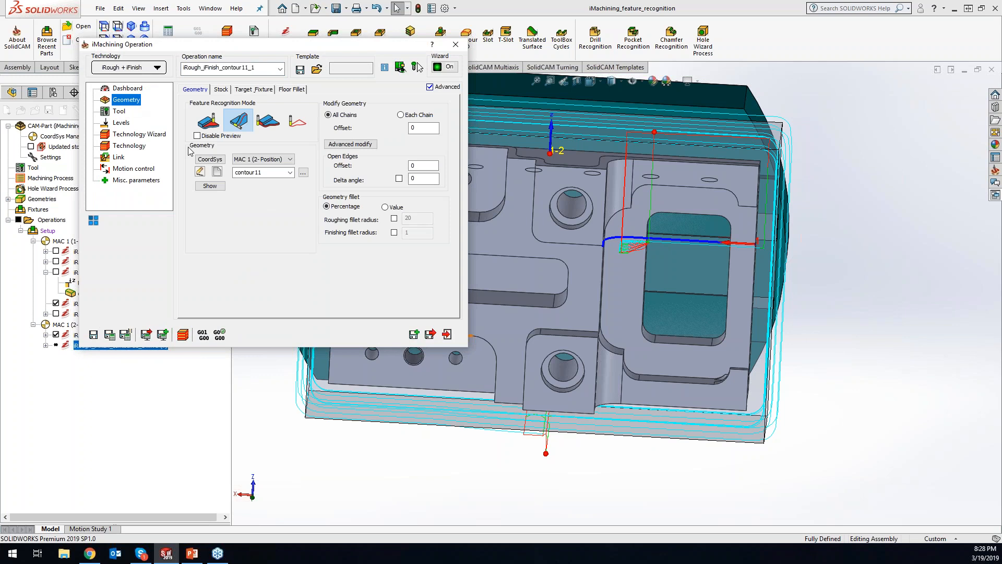
pyautogui.click(266, 159)
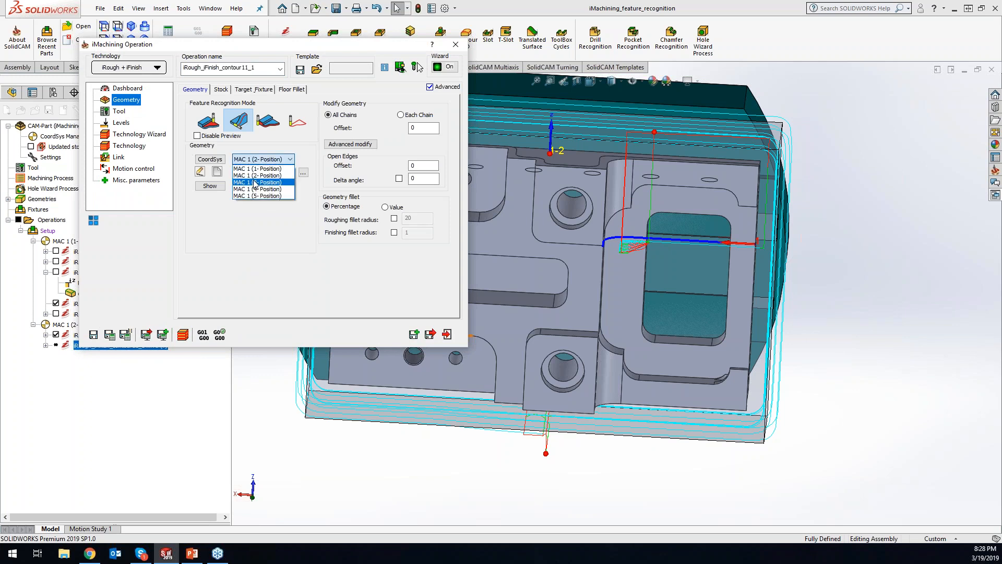
pyautogui.click(255, 182)
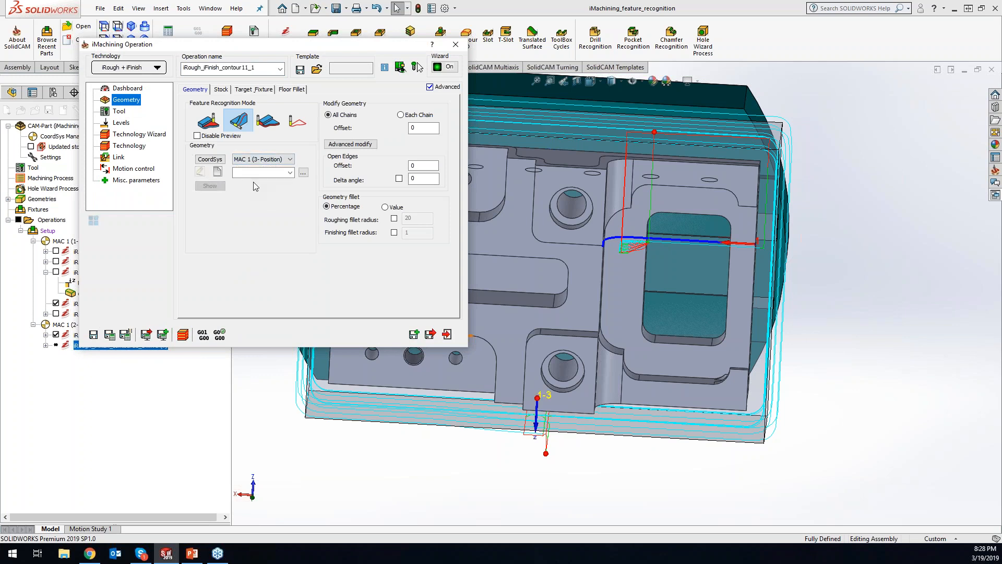
# Step: Define a new geometry chain, contour12, from the short edge beside the counterbored boss around the adjoining rounded corner, with its direction reversed
pyautogui.click(222, 173)
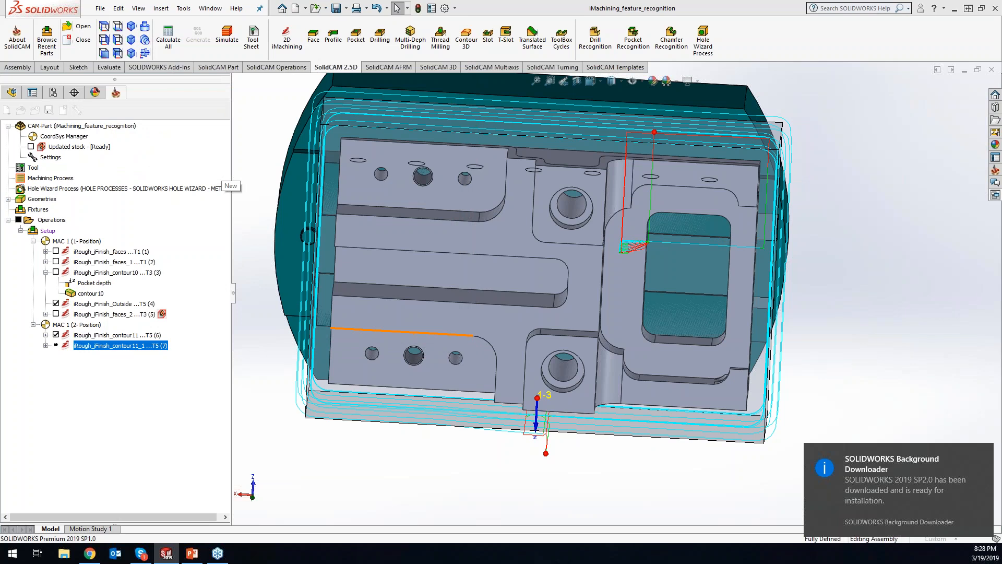
pyautogui.moveTo(262, 255); pyautogui.dragTo(569, 257, button='middle')
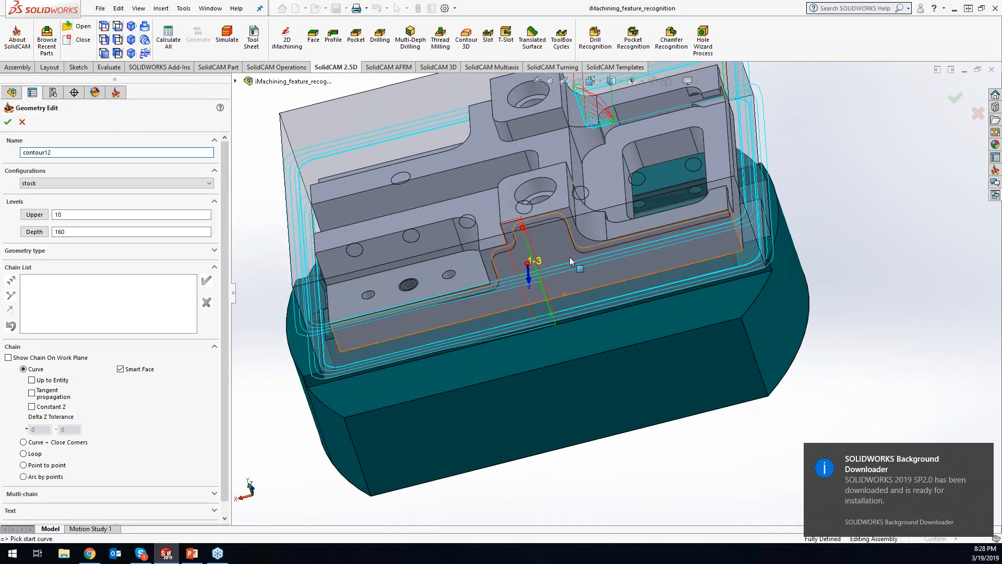
pyautogui.click(572, 219)
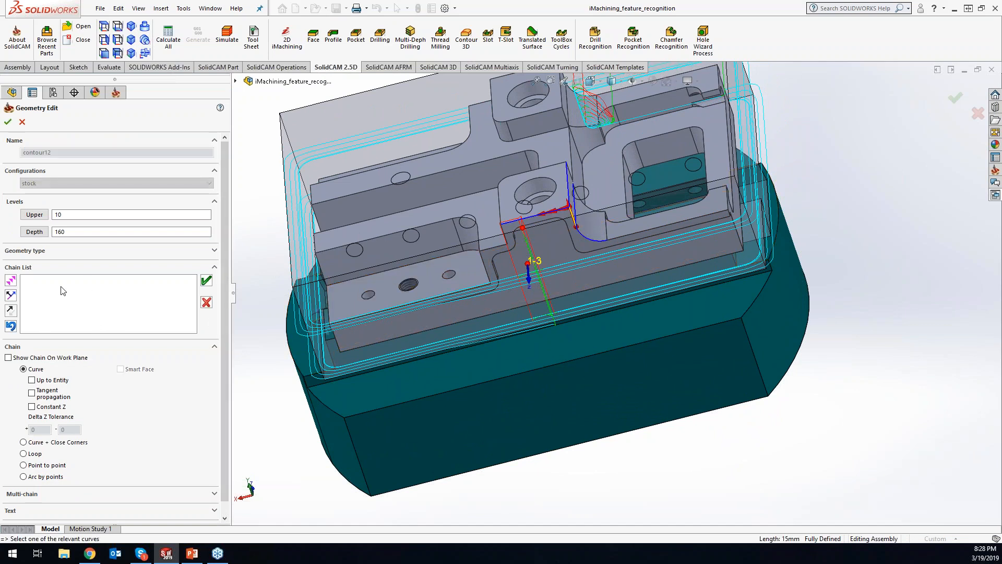
pyautogui.click(11, 310)
pyautogui.click(10, 281)
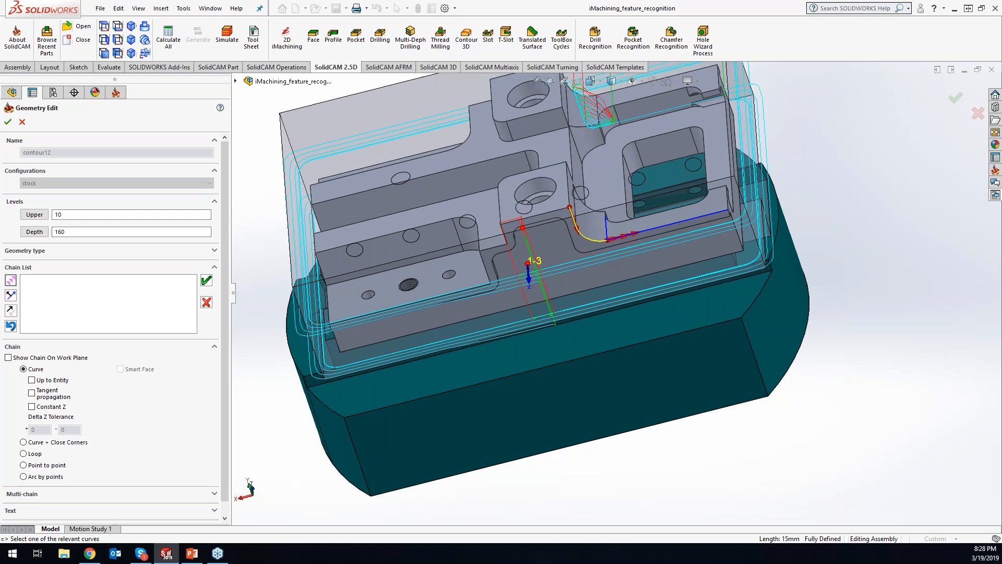
pyautogui.click(206, 282)
pyautogui.click(8, 122)
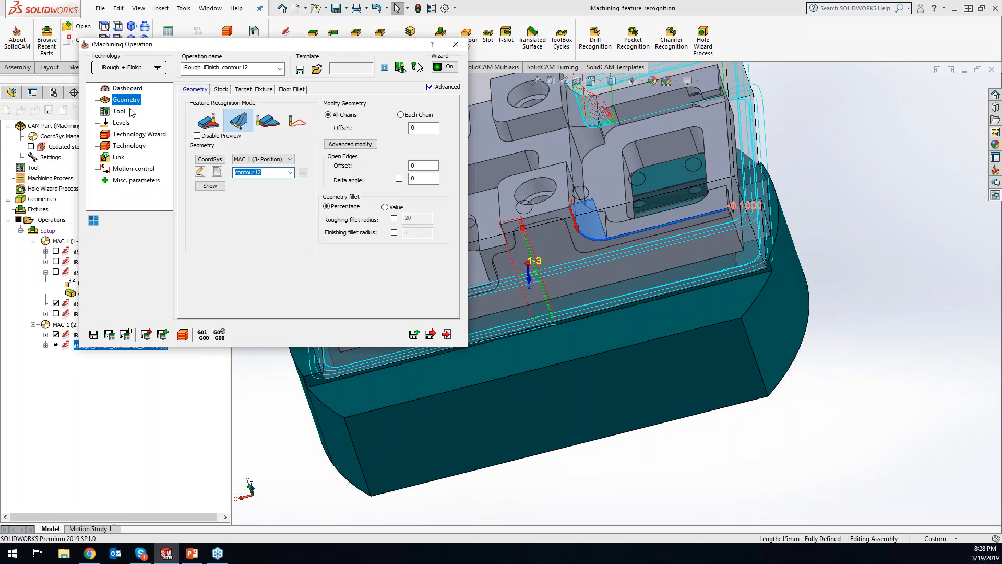
# Step: Set the pocket depth by picking the corner point of the counterbored boss next to the side recess
pyautogui.click(123, 123)
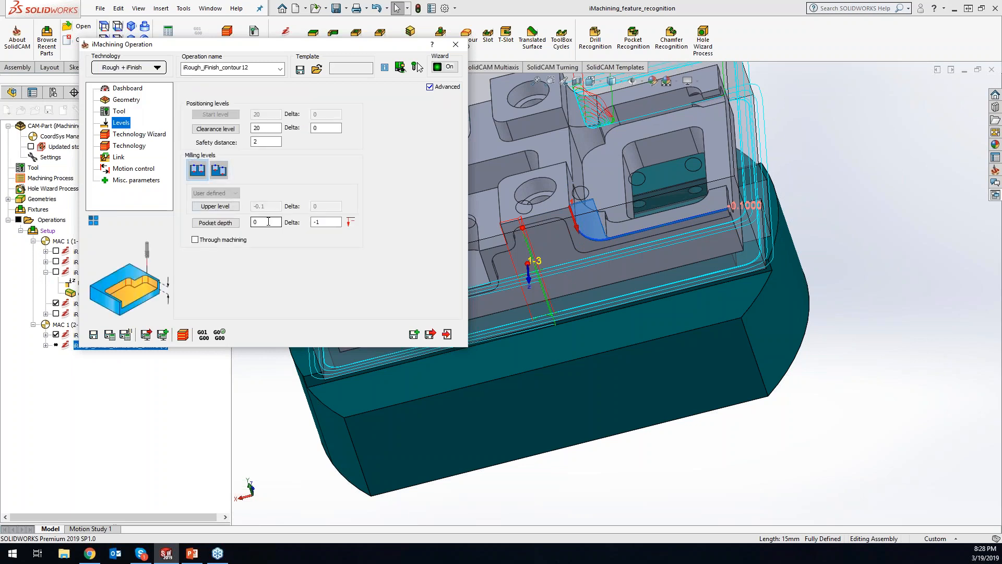
pyautogui.click(261, 223)
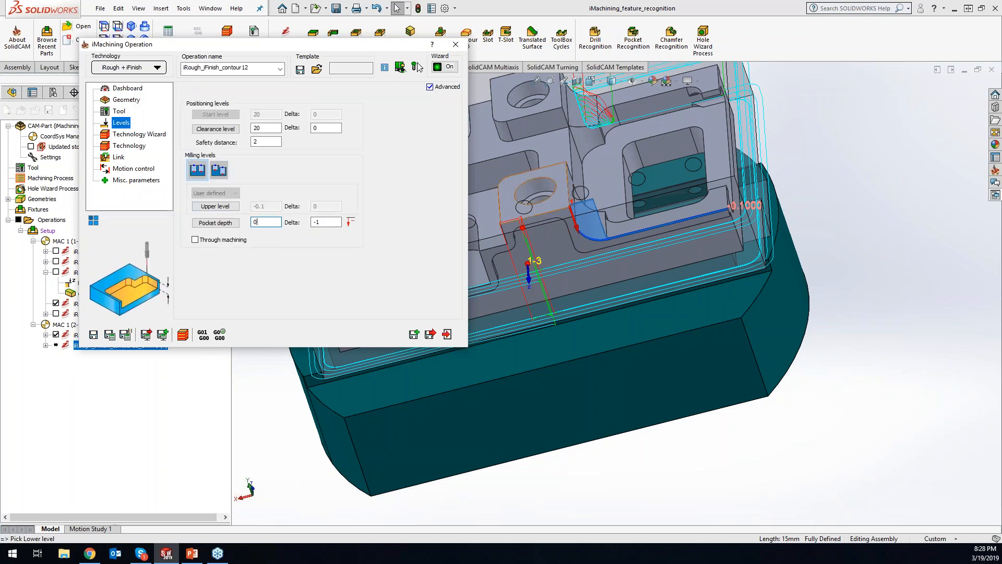
pyautogui.click(566, 162)
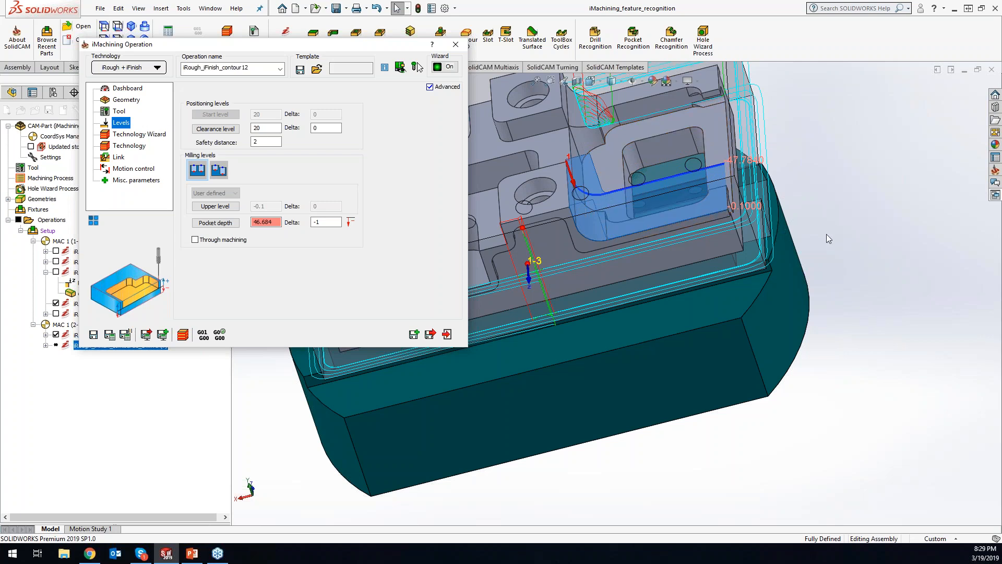
# Step: Set the pocket depth delta to -10 for the side recess
pyautogui.press('Left')
pyautogui.press('Left')
pyautogui.press('Left')
pyautogui.press('Left')
pyautogui.moveTo(825, 234); pyautogui.dragTo(662, 237, button='middle')
pyautogui.scroll(-3, 691, 213)
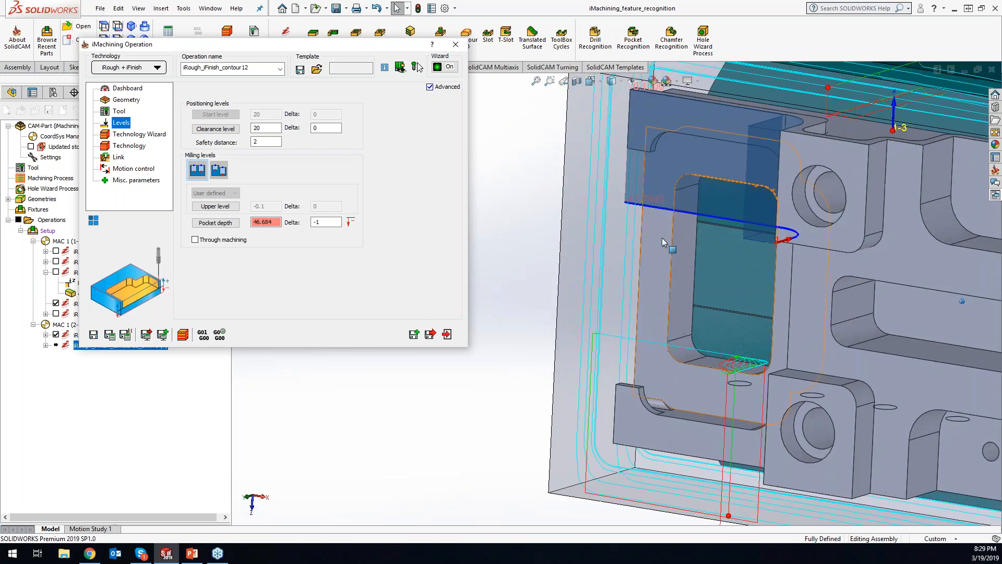
pyautogui.scroll(-2, 661, 237)
pyautogui.click(328, 222)
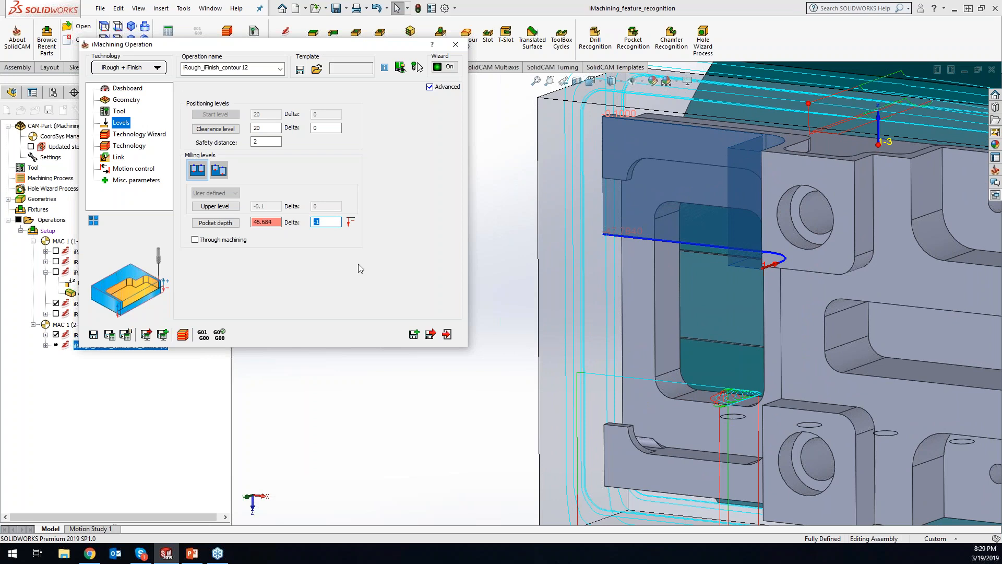
pyautogui.write('-10')
pyautogui.press('Return')
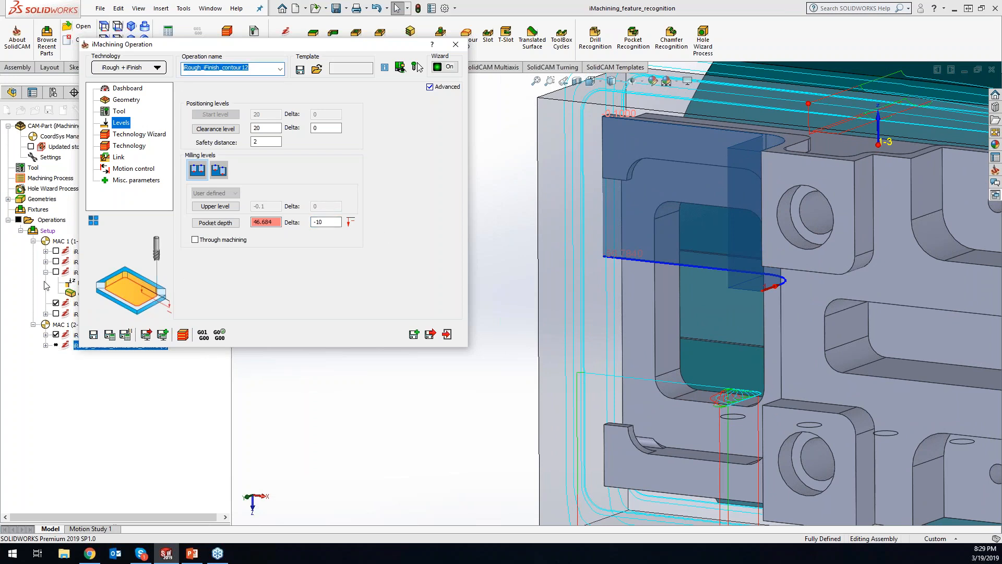
# Step: Update the stock through the contour11 operation, then save and calculate the contour12 operation and view its toolpath
pyautogui.moveTo(262, 50); pyautogui.dragTo(408, 45)
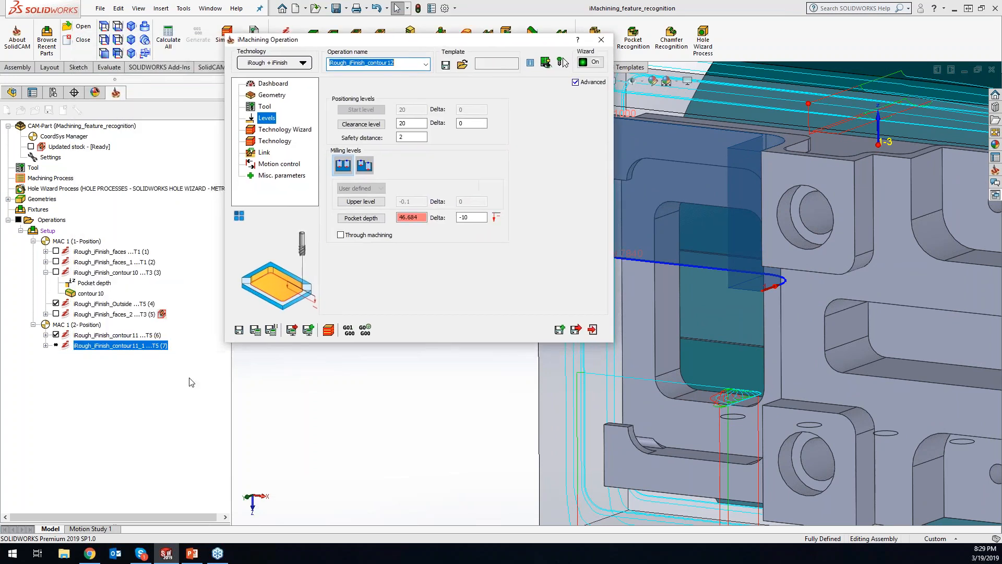
pyautogui.click(170, 329)
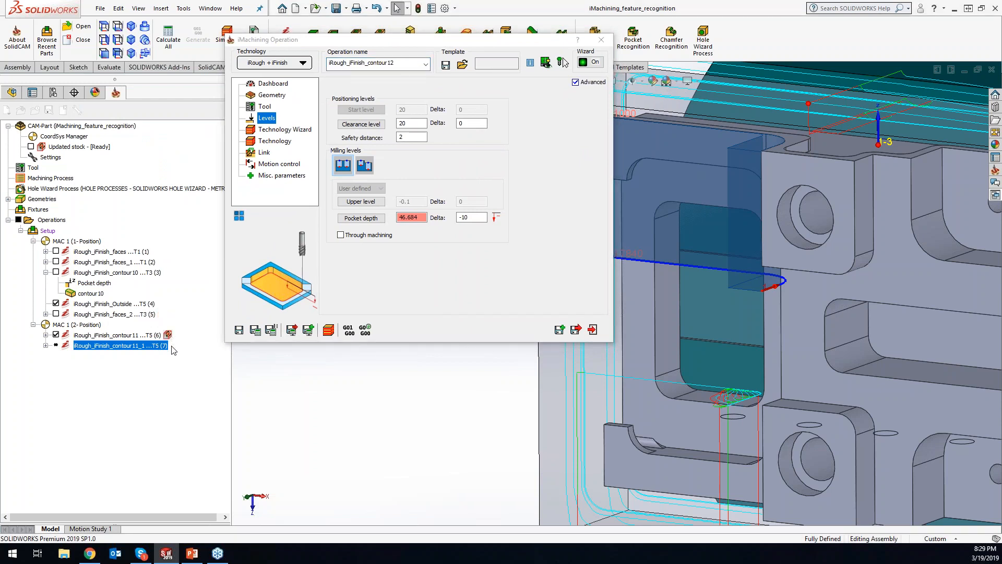
pyautogui.click(256, 330)
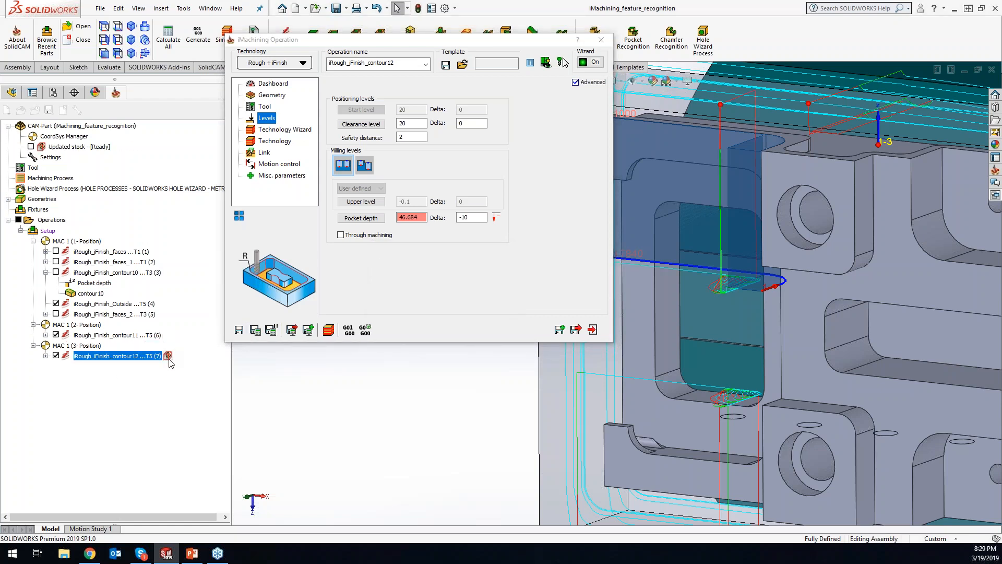
pyautogui.moveTo(885, 322); pyautogui.dragTo(663, 293, button='middle')
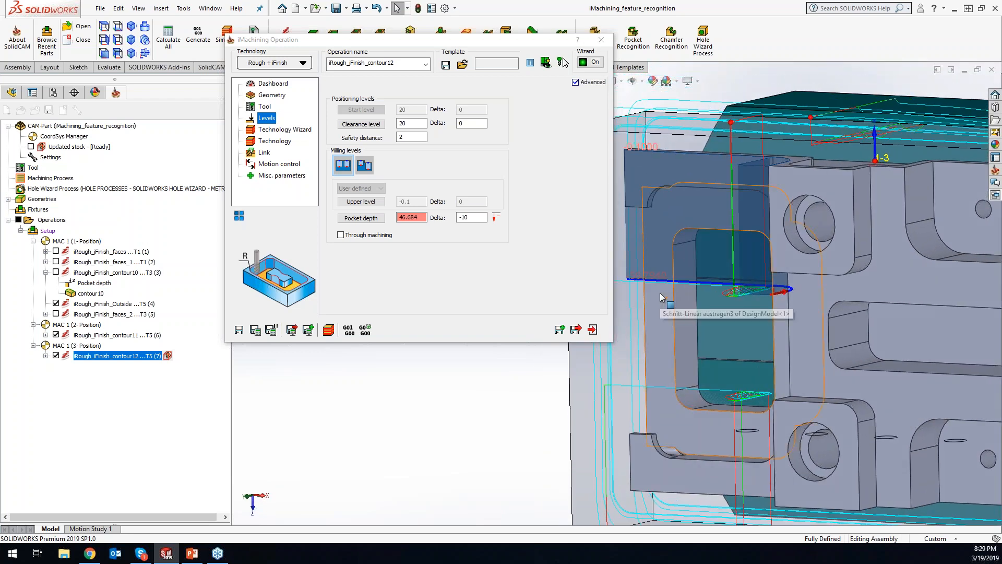
# Step: Set the pocket depth delta to -100 and check the extended recess volume on the model
pyautogui.click(475, 217)
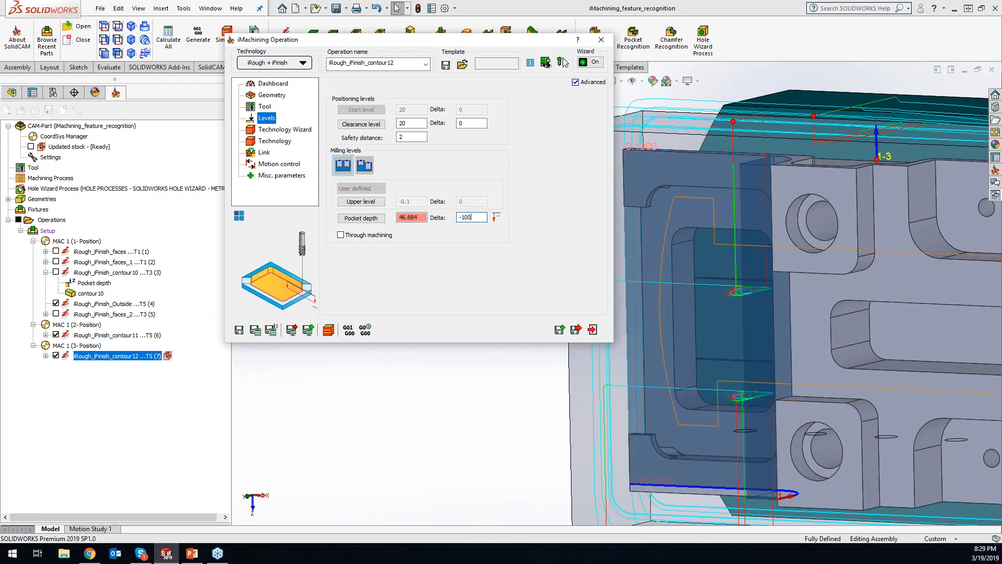
pyautogui.click(492, 418)
pyautogui.moveTo(634, 420); pyautogui.dragTo(700, 394, button='middle')
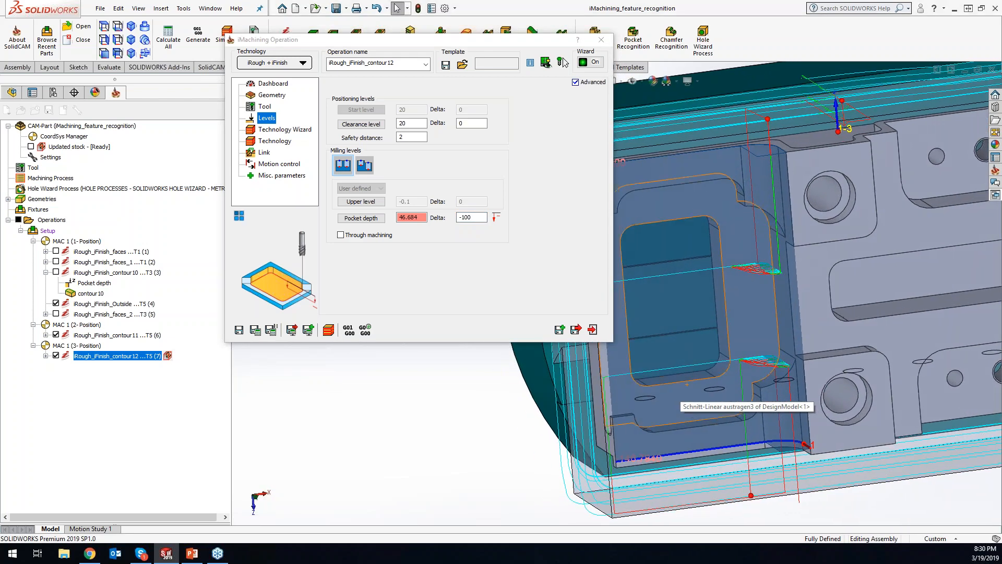
# Step: Hide the toolpaths of the Outside and contour11 operations, and set the pocket depth delta to -1
pyautogui.click(56, 303)
pyautogui.click(56, 334)
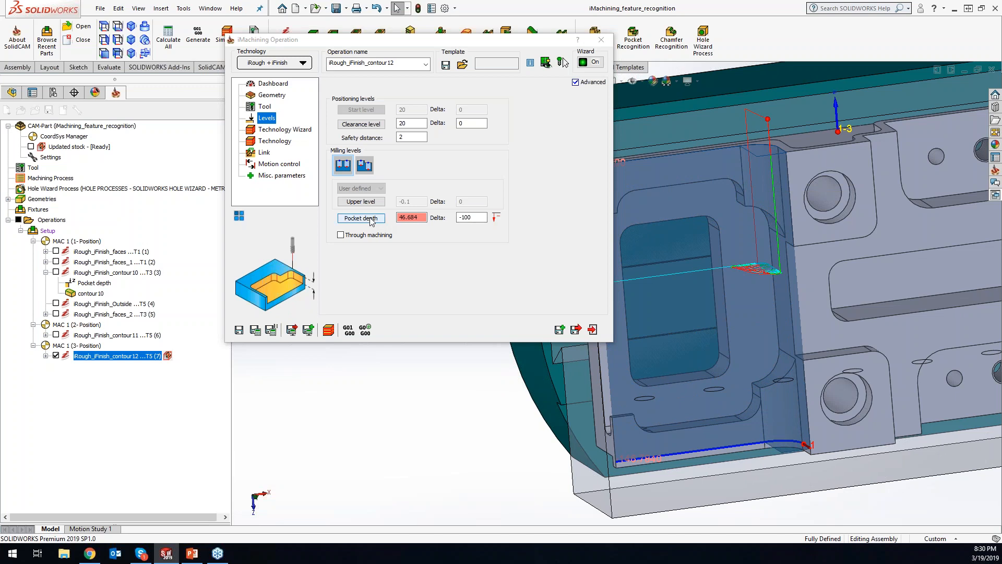
pyautogui.click(480, 218)
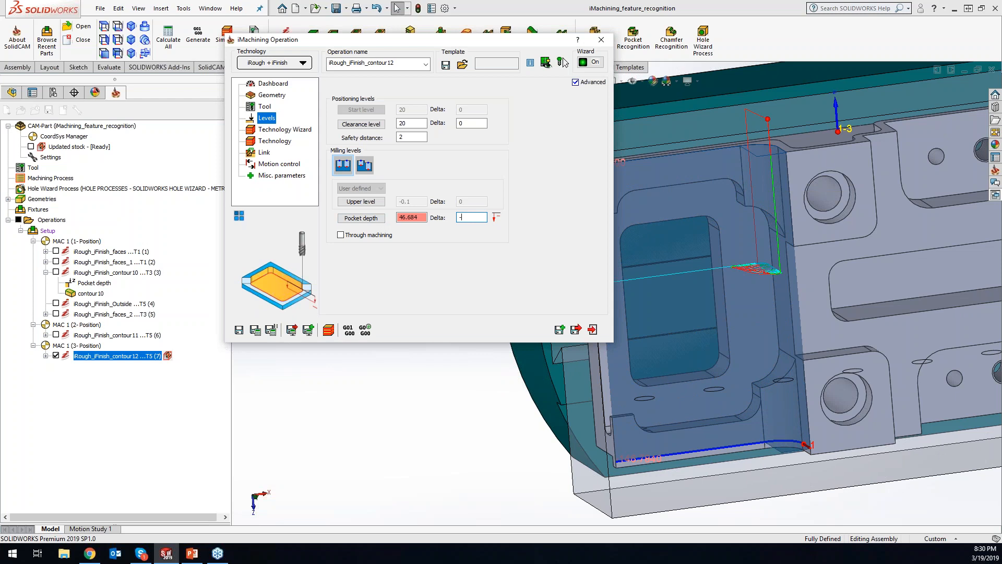
pyautogui.write('-1')
pyautogui.press('Tab')
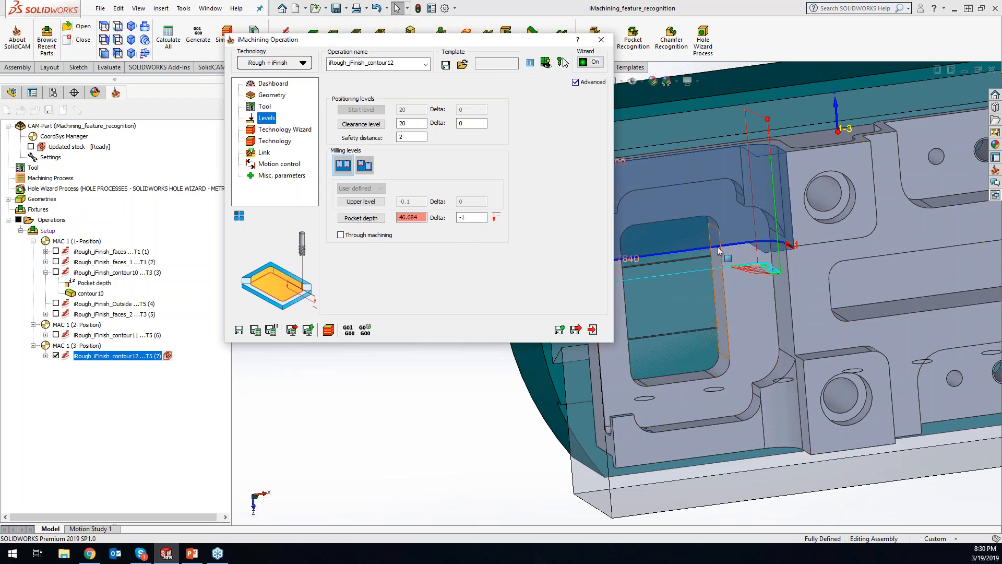
# Step: Save and calculate the contour12 operation and inspect its toolpath at the side recess
pyautogui.moveTo(838, 248); pyautogui.dragTo(706, 130, button='middle')
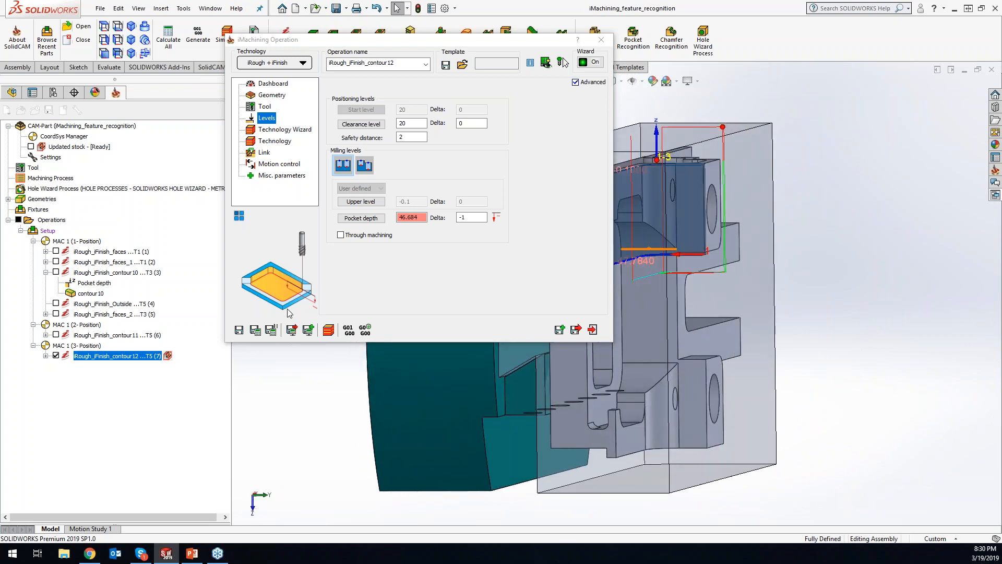
pyautogui.click(256, 330)
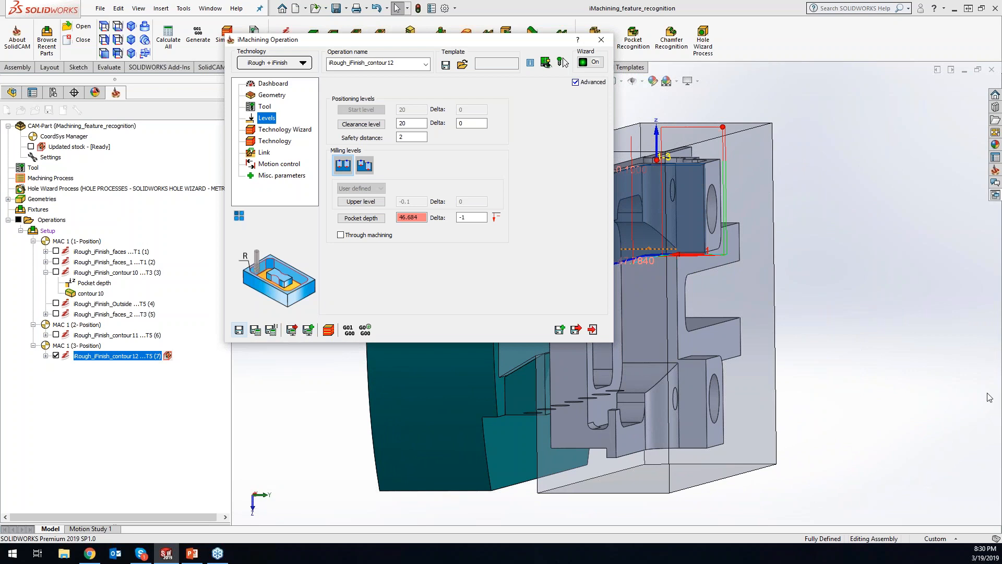
pyautogui.moveTo(859, 305); pyautogui.dragTo(734, 242, button='middle')
pyautogui.scroll(-5, 746, 280)
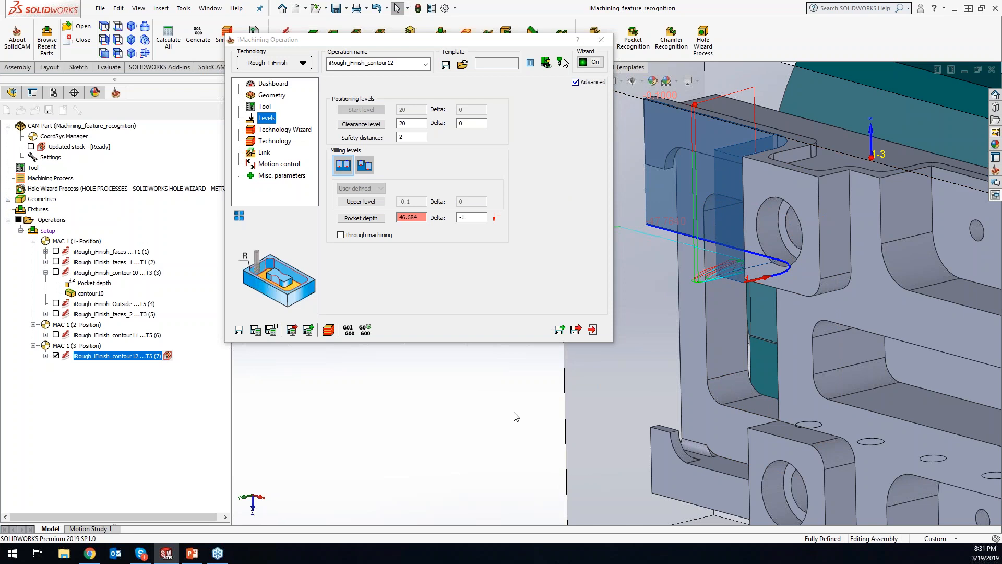
# Step: Close the operation, hide the contour12 toolpath, and briefly display the Outside operation's toolpath for checking
pyautogui.click(601, 39)
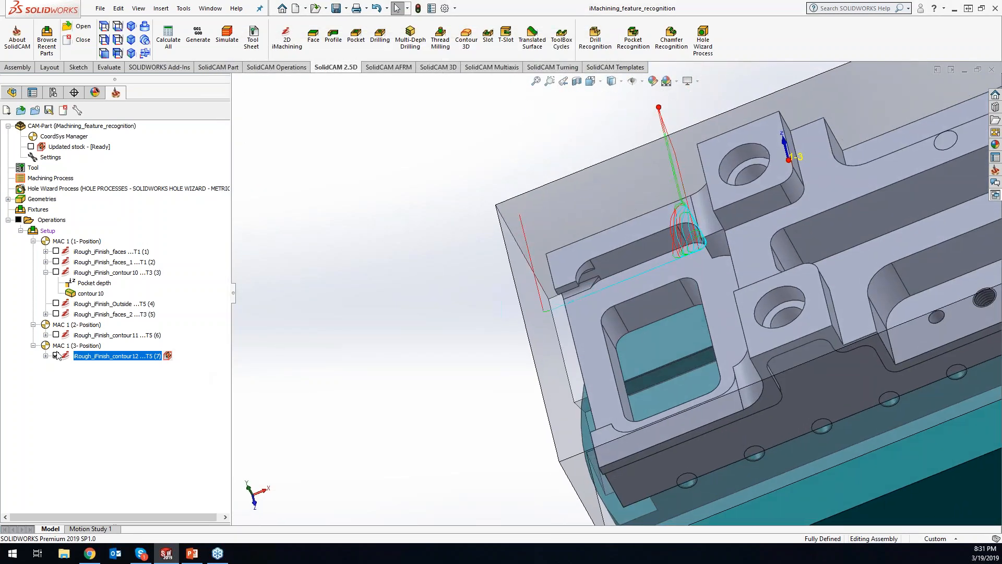
pyautogui.click(56, 355)
pyautogui.click(56, 303)
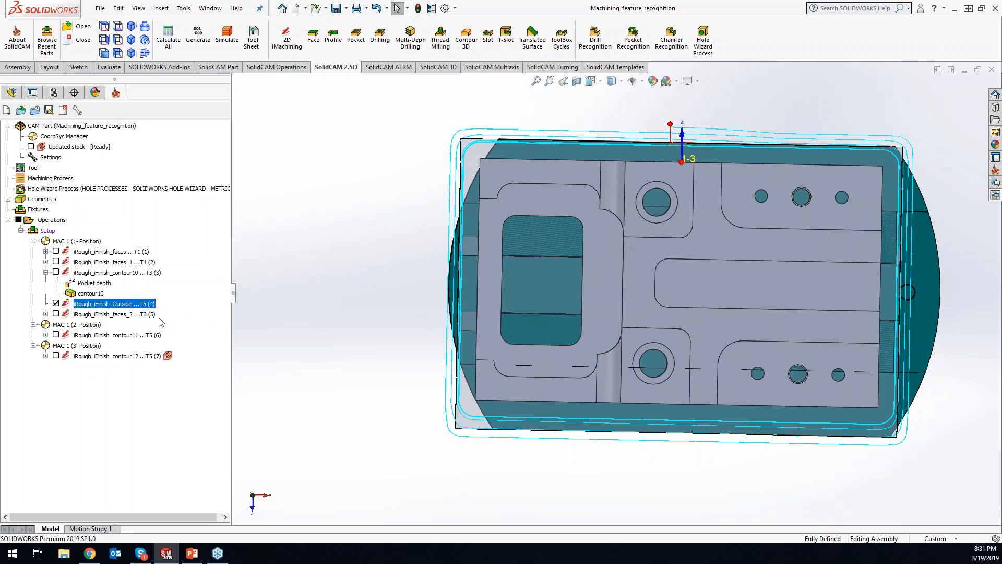
pyautogui.click(55, 303)
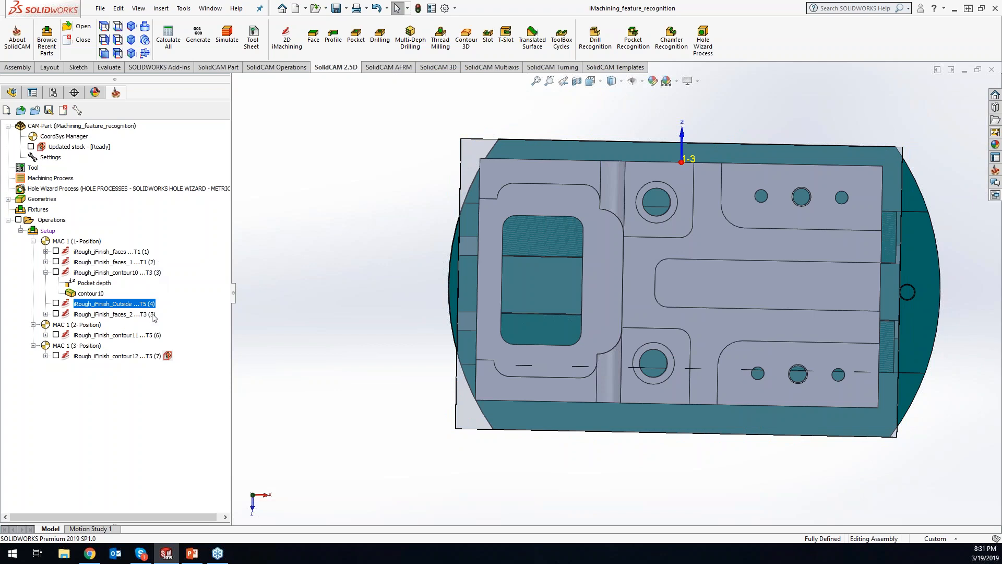
# Step: Move the iRough_iFinish_faces_2 operation ahead of the iRough_iFinish_Outside operation in the MAC 1 (1- Position) sequence
pyautogui.click(128, 316)
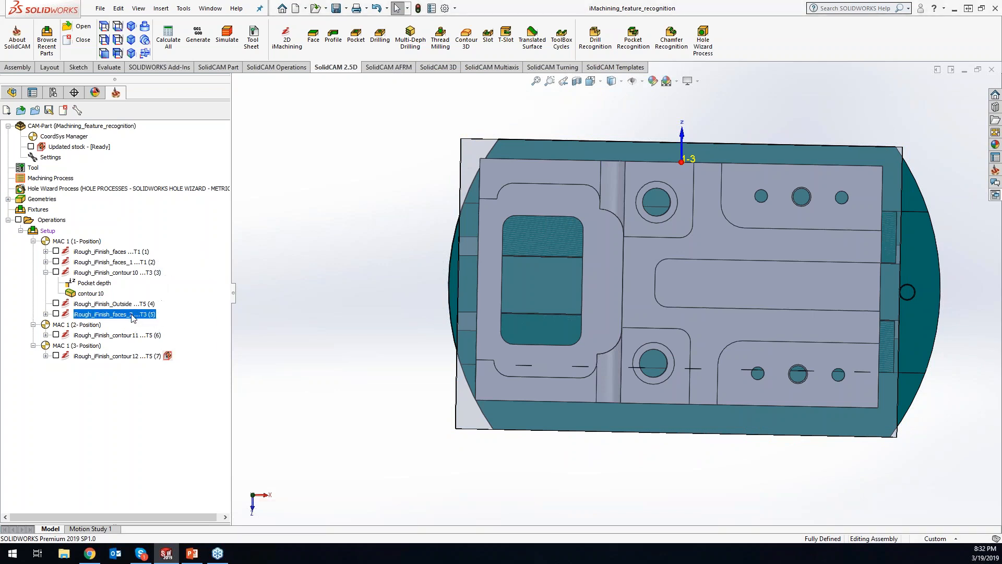
pyautogui.moveTo(140, 317); pyautogui.dragTo(146, 277)
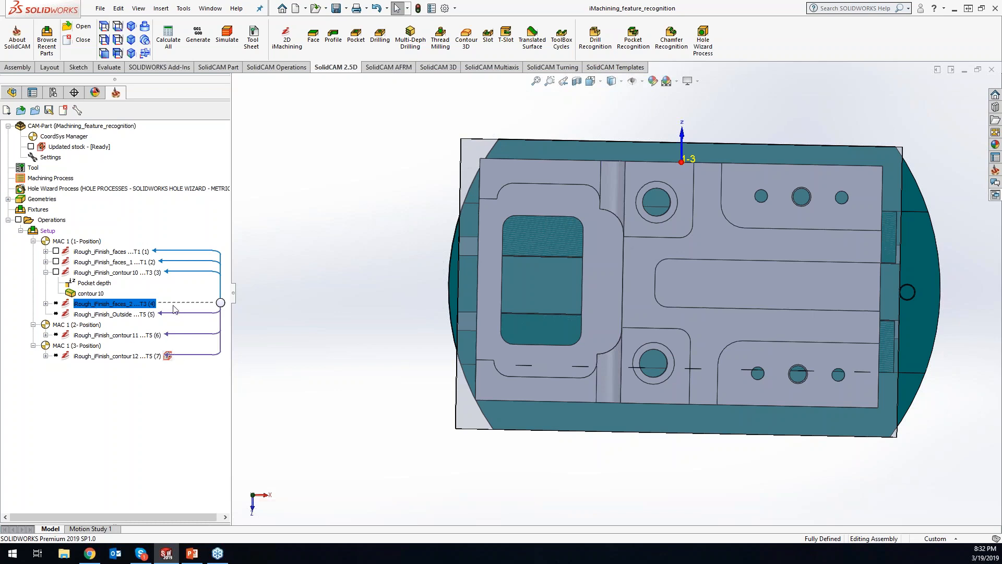
# Step: Recalculate the faces_2, Outside, contour11 and contour12 operations together, and hide all operation toolpaths
pyautogui.keyDown('shift'); pyautogui.click(124, 357); pyautogui.keyUp('shift')
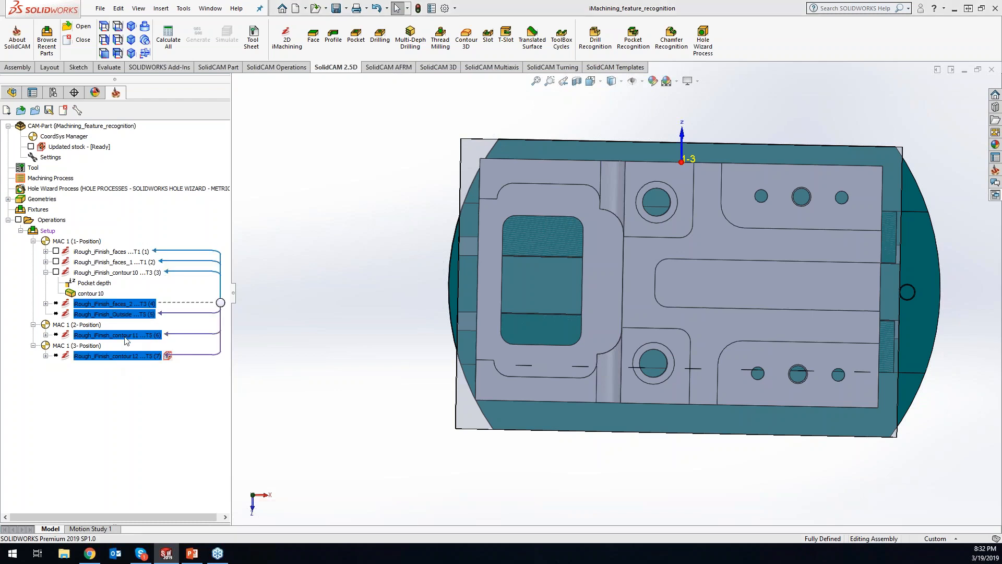
pyautogui.rightClick(124, 313)
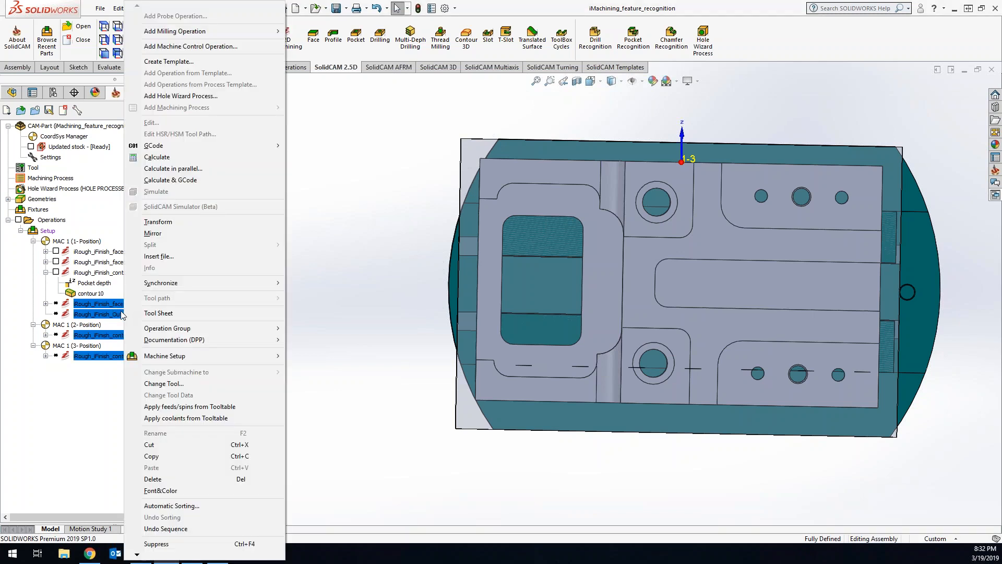
pyautogui.click(168, 159)
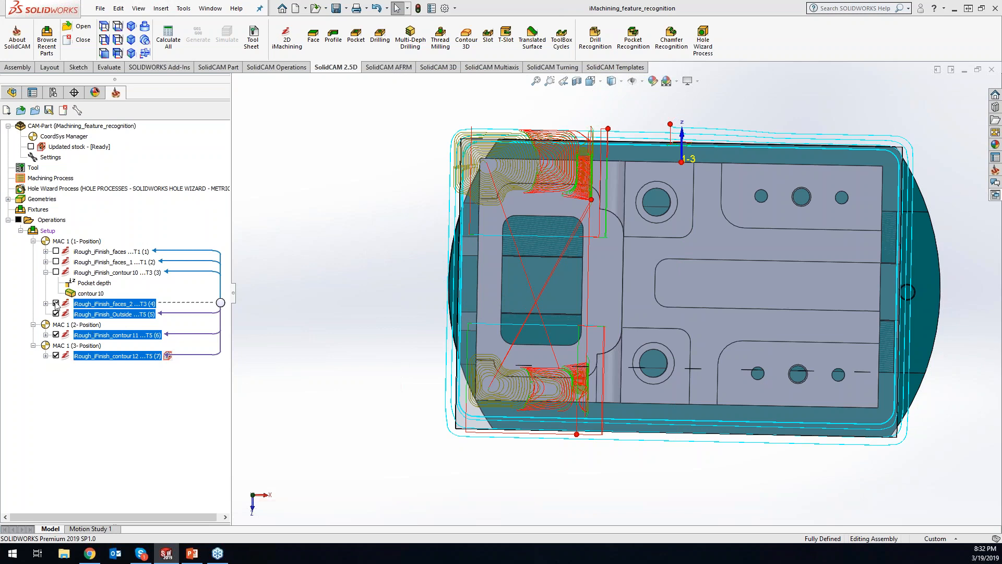
pyautogui.click(20, 221)
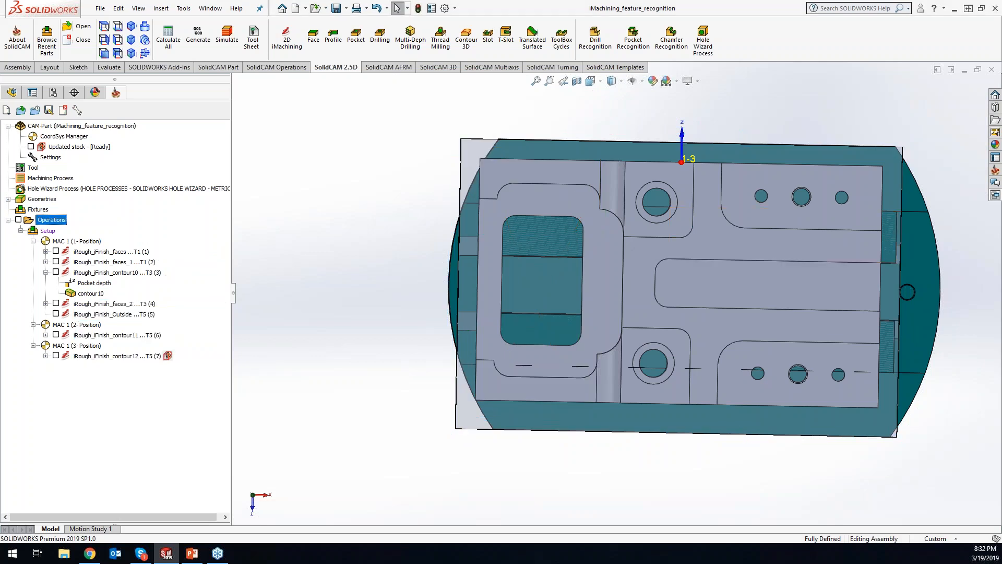
# Step: Start a new iMachining operation and set its geometry's feature recognition mode to chains
pyautogui.hotkey('alt', 'Tab')
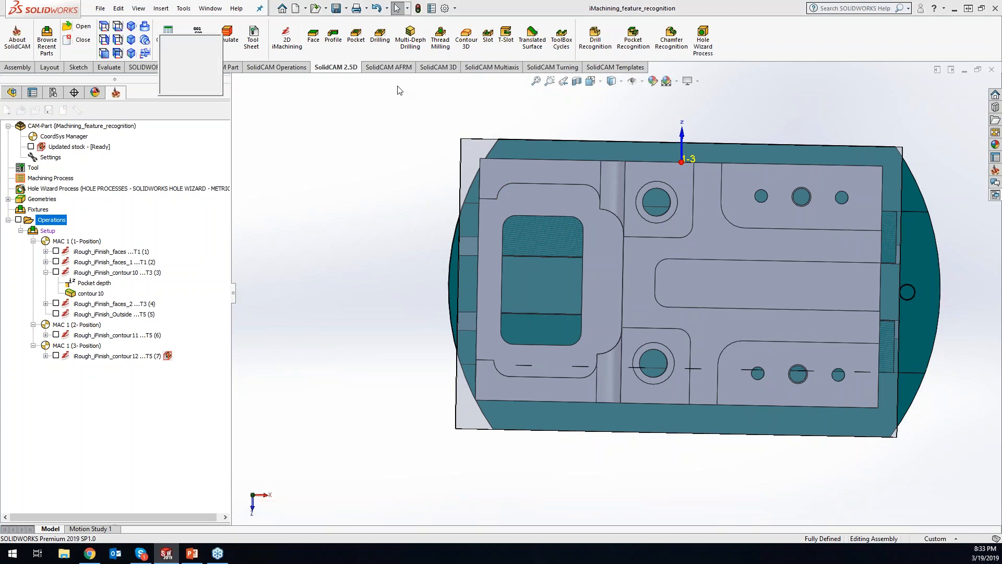
pyautogui.click(272, 96)
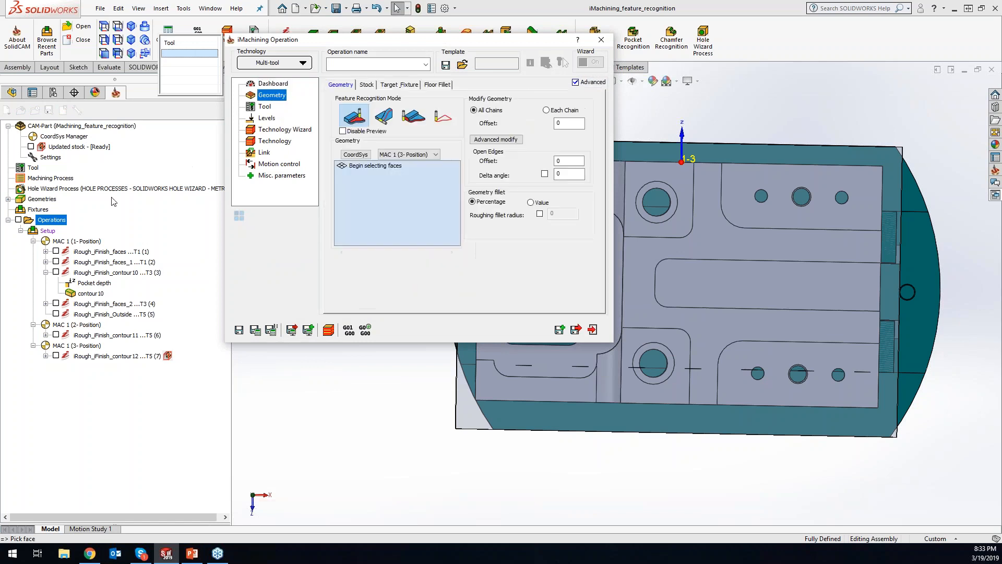
pyautogui.click(439, 115)
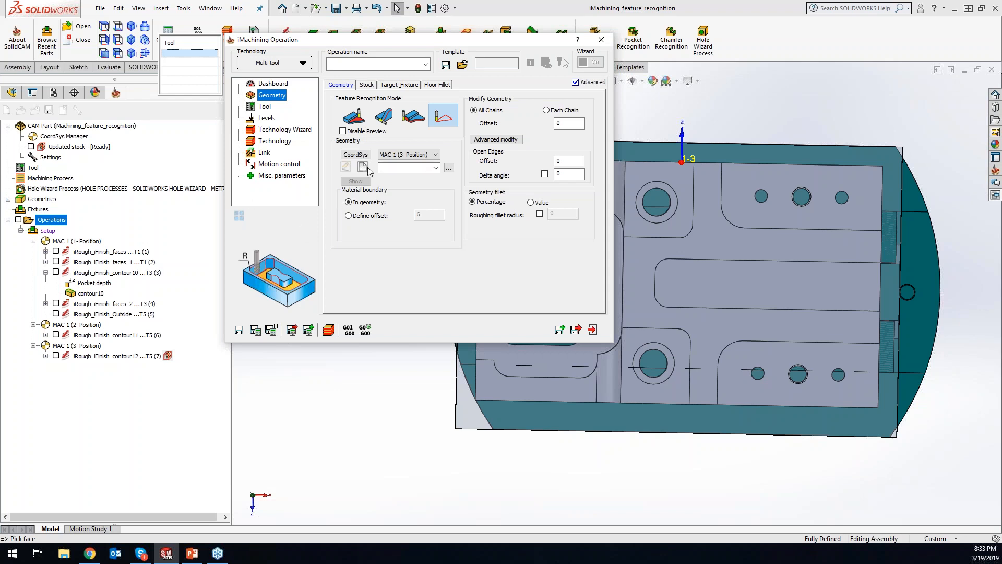
pyautogui.moveTo(831, 500); pyautogui.dragTo(714, 392, button='middle')
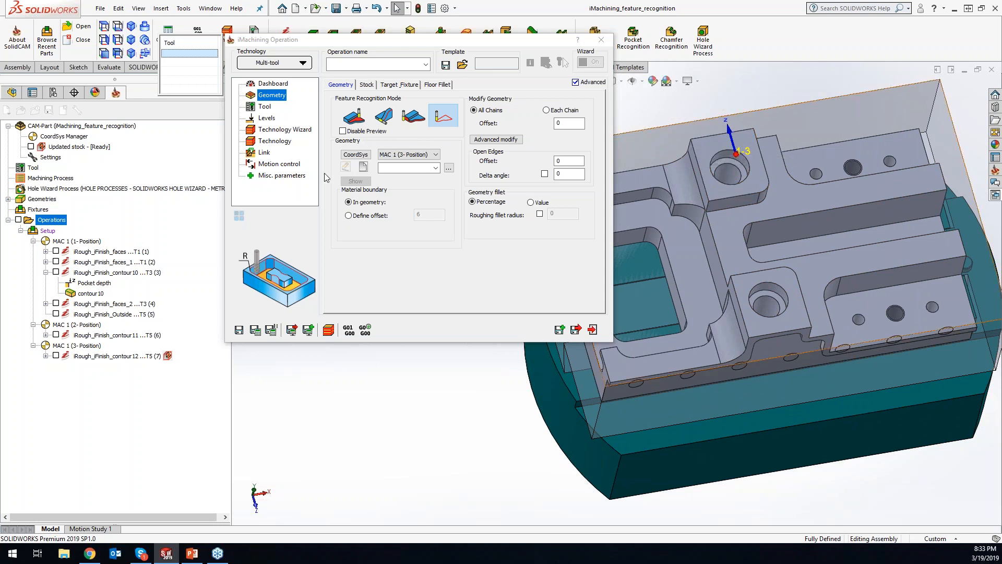
pyautogui.click(368, 171)
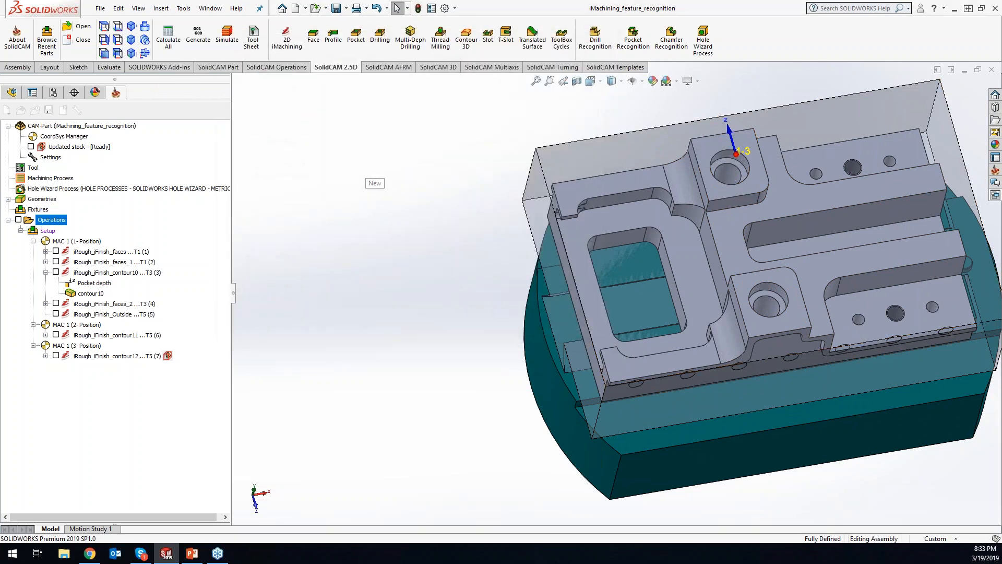
pyautogui.click(604, 136)
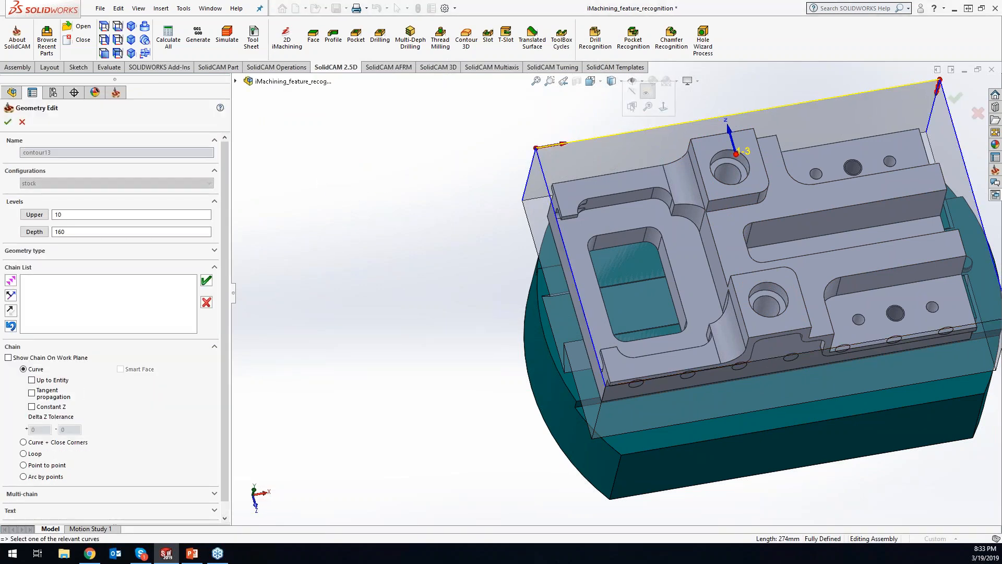
pyautogui.click(10, 280)
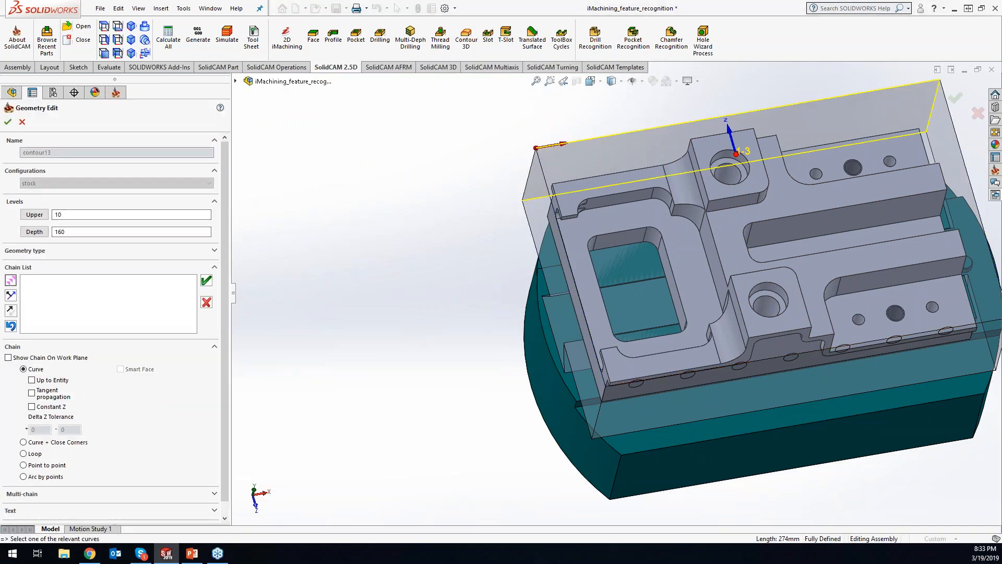
pyautogui.click(22, 123)
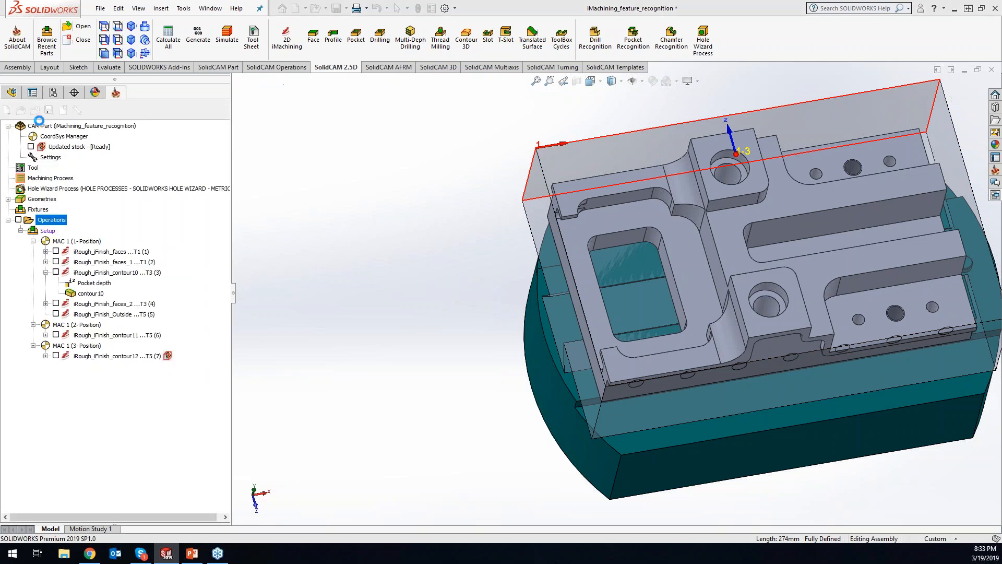
# Step: Set the operation's coordinate system to MAC 1 (1- Position), and chain the stock's upper rectangular outline in a new geometry
pyautogui.click(415, 154)
pyautogui.click(415, 171)
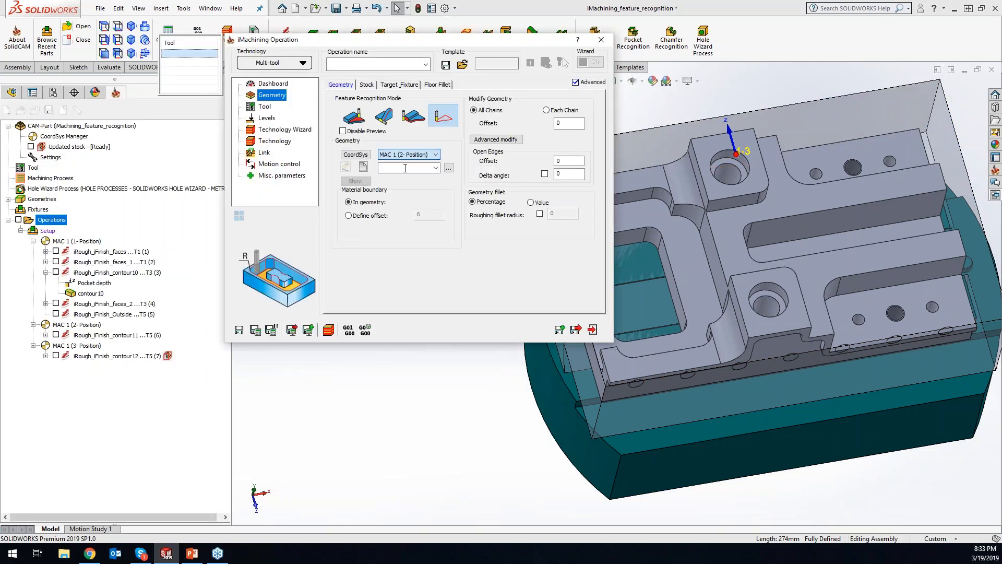
pyautogui.click(411, 156)
pyautogui.click(400, 165)
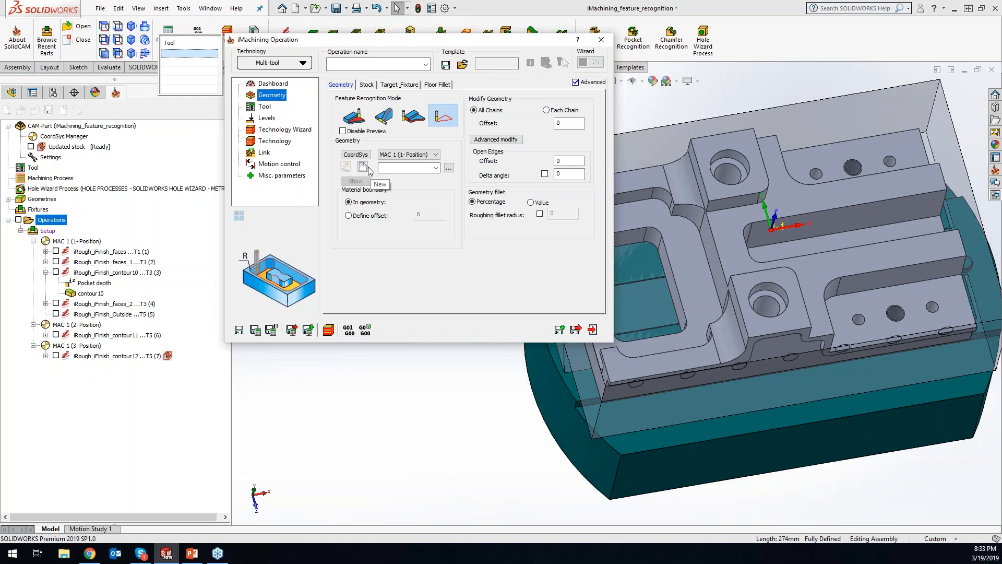
pyautogui.press('Escape')
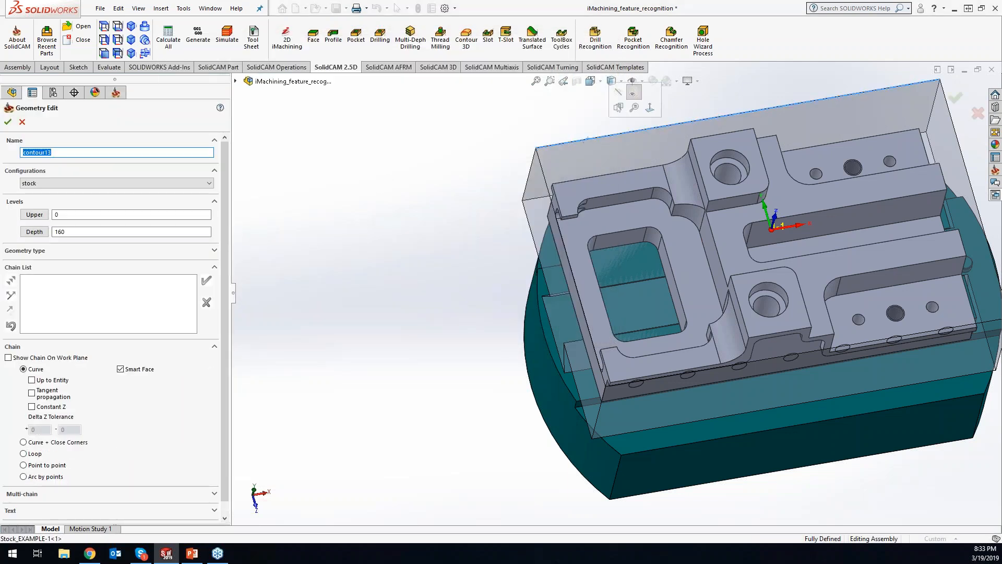
pyautogui.click(12, 281)
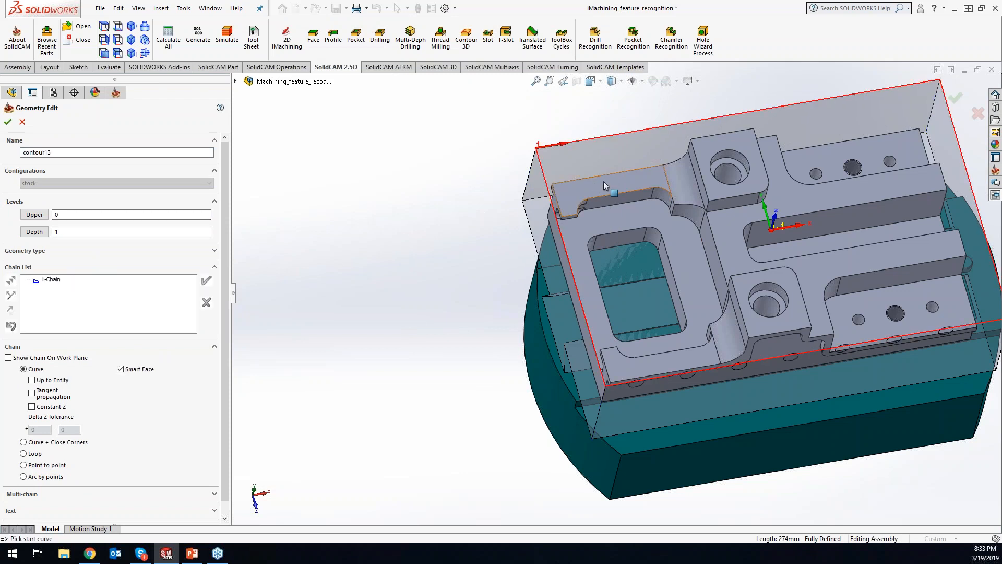
pyautogui.click(555, 241)
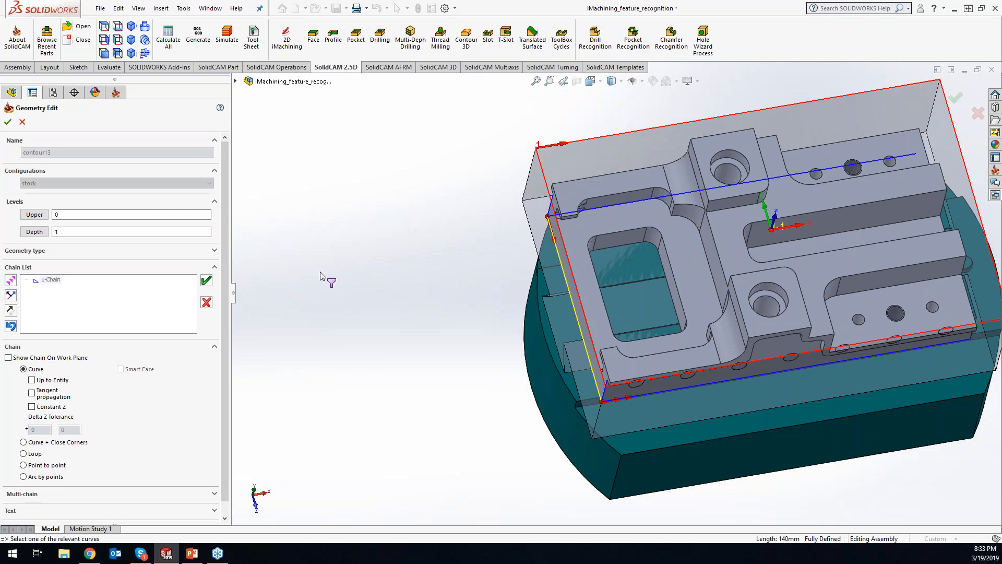
pyautogui.click(11, 281)
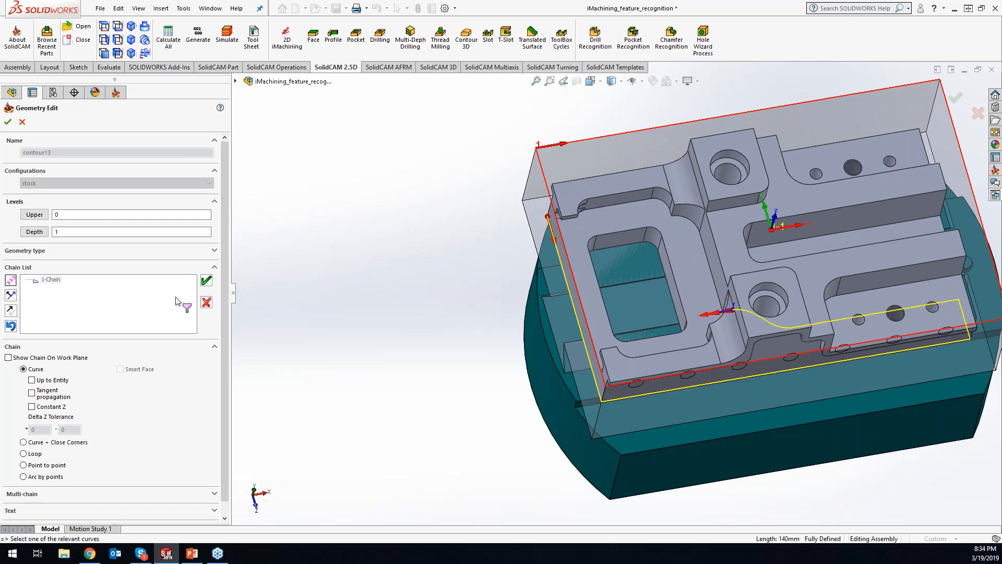
pyautogui.click(11, 327)
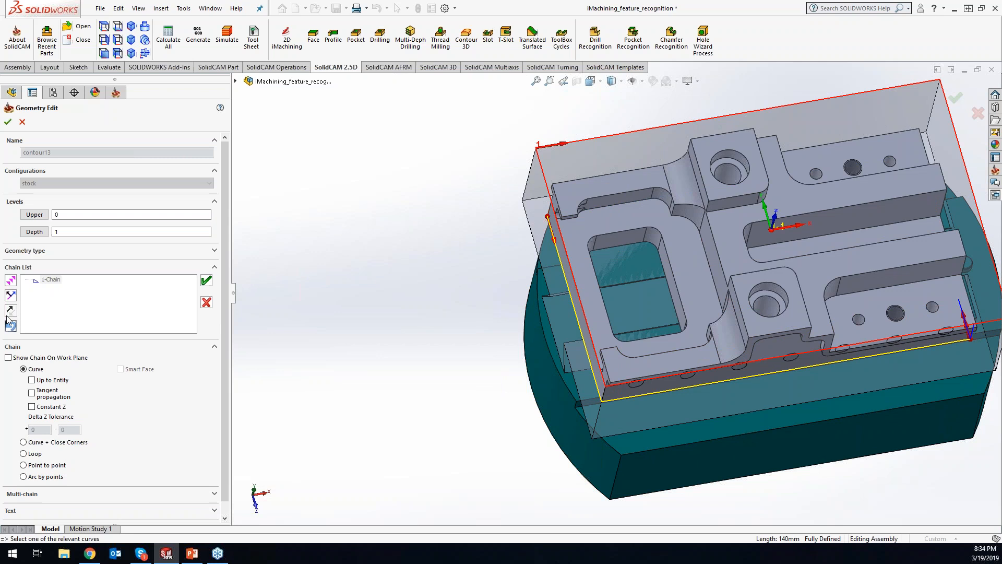
pyautogui.click(206, 302)
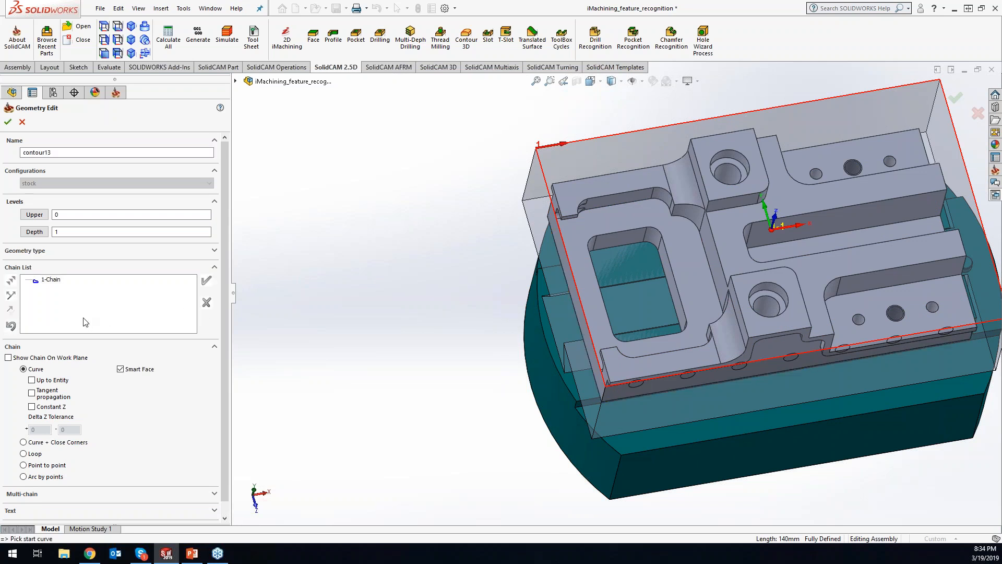
pyautogui.moveTo(705, 360); pyautogui.dragTo(772, 359, button='middle')
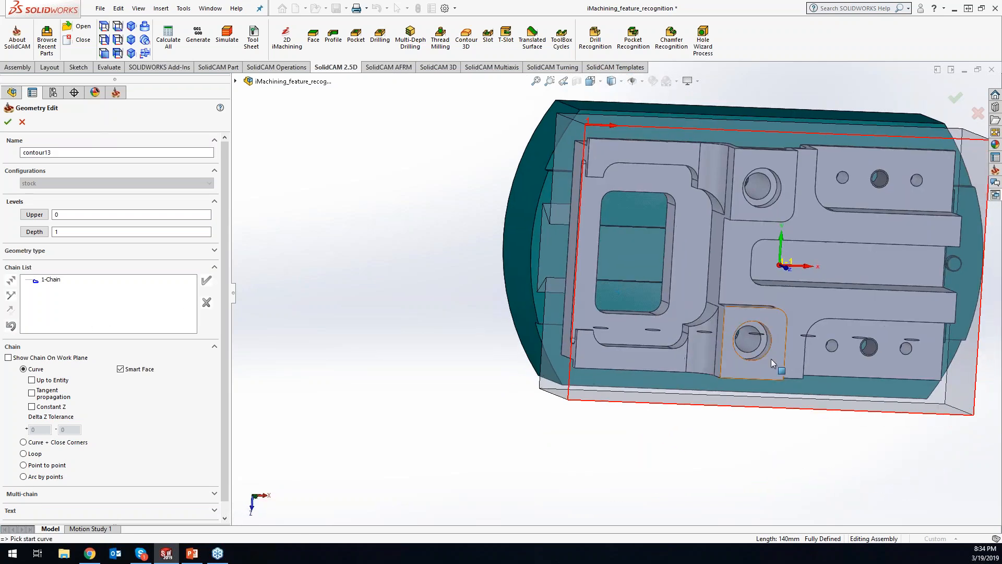
pyautogui.click(781, 334)
pyautogui.press('space')
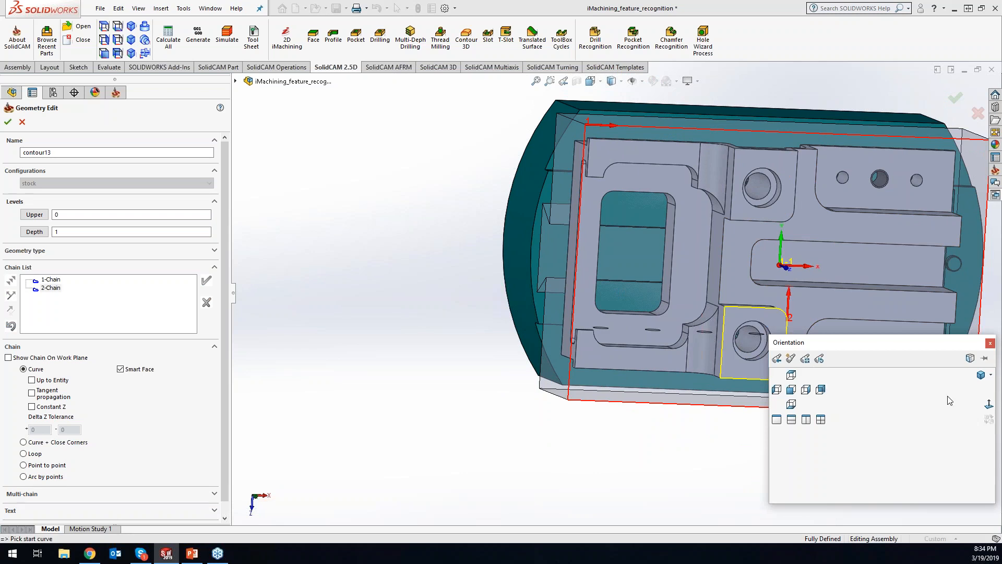
pyautogui.click(792, 375)
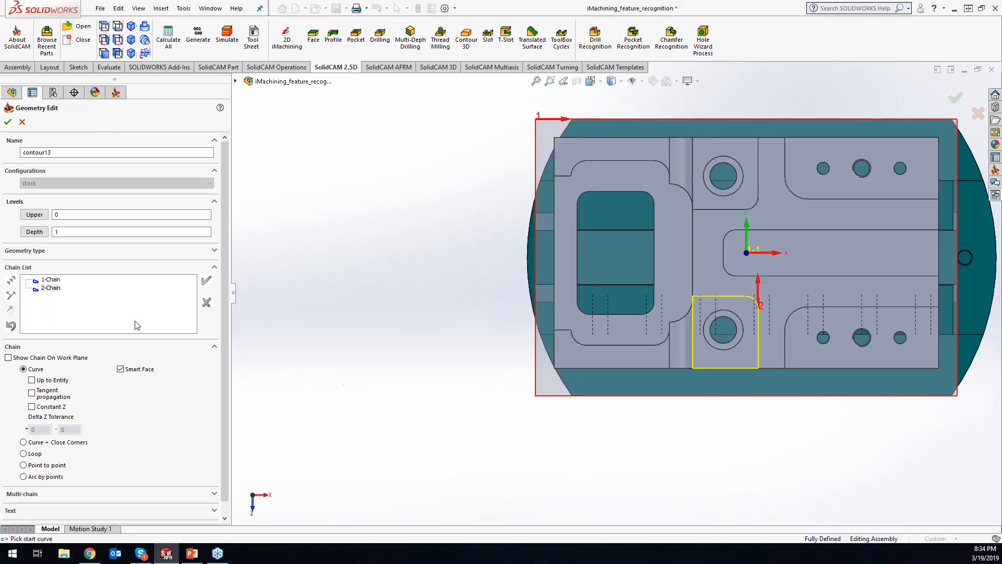
pyautogui.rightClick(59, 288)
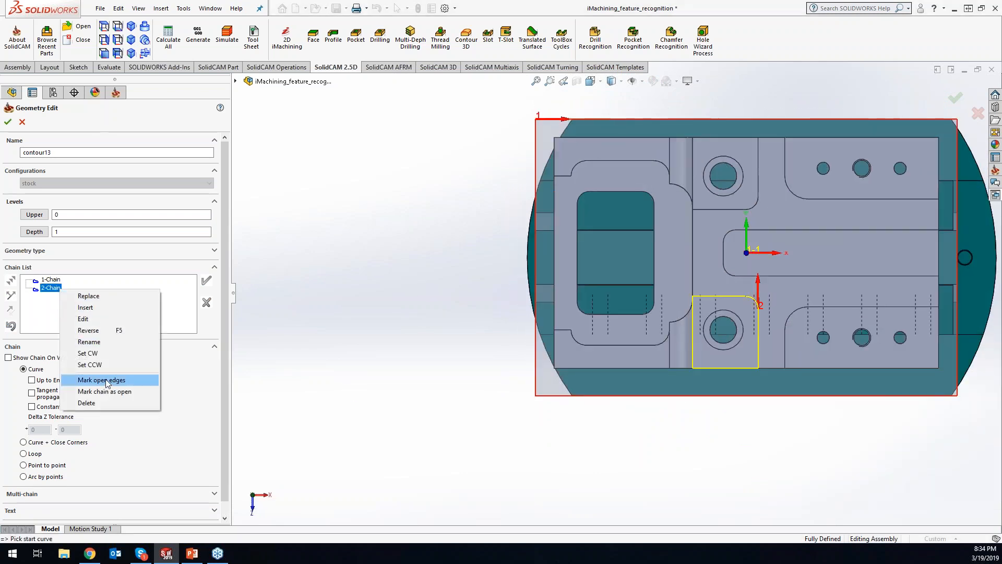
pyautogui.click(106, 402)
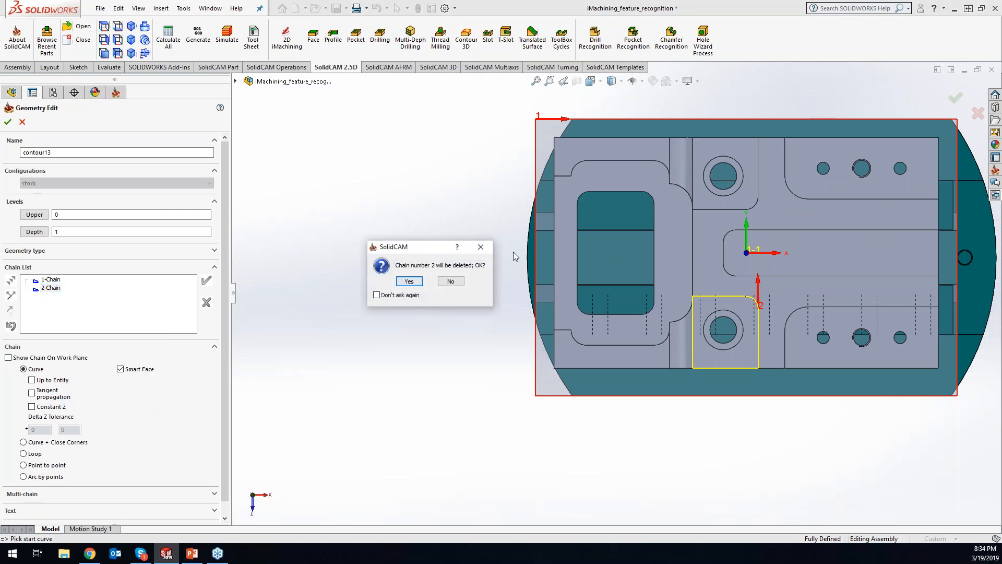
pyautogui.click(410, 282)
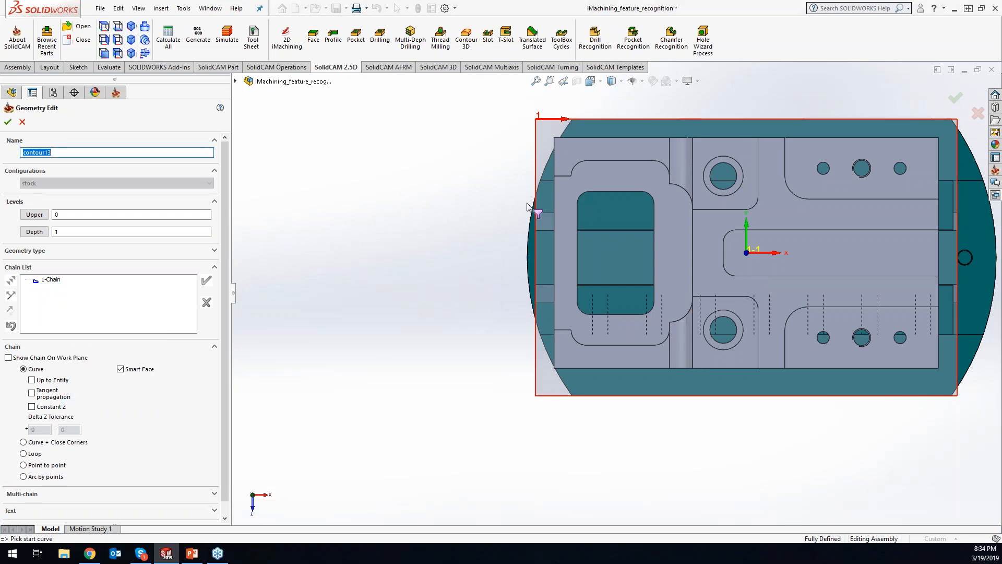
# Step: Start a second chain on the design model's long outer edge beside the rectangular window, extending it to the raised block
pyautogui.click(596, 136)
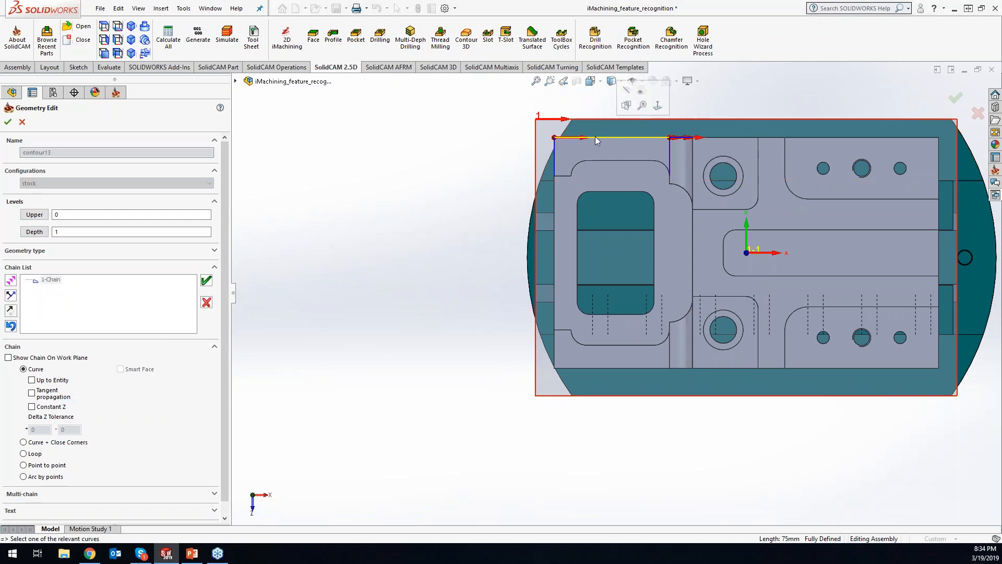
pyautogui.click(14, 276)
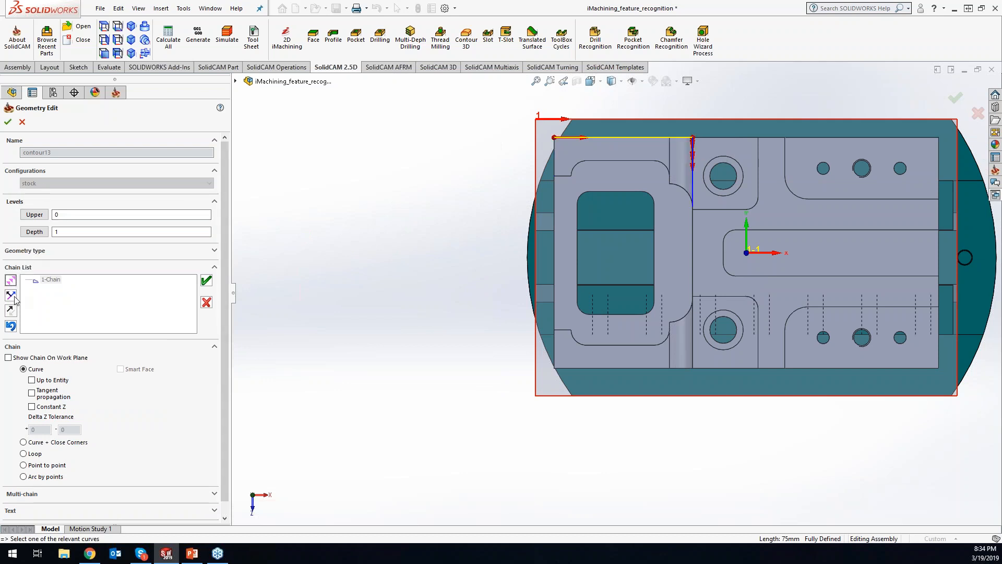
pyautogui.click(11, 296)
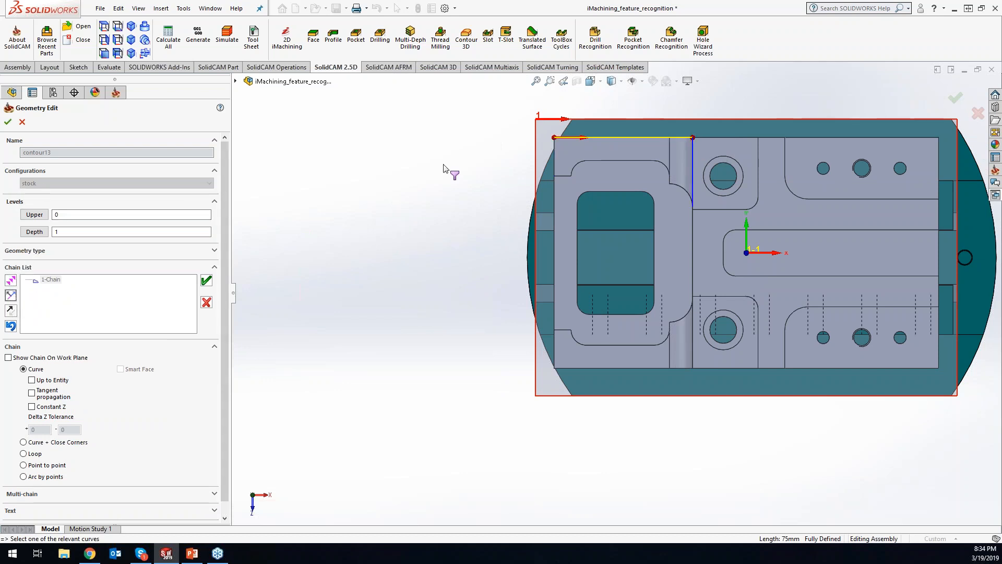
# Step: Continue the chain over the raised block, down both steps and along the long edge to the end corner of the design model
pyautogui.moveTo(806, 148); pyautogui.dragTo(765, 173, button='middle')
pyautogui.scroll(-5, 608, 268)
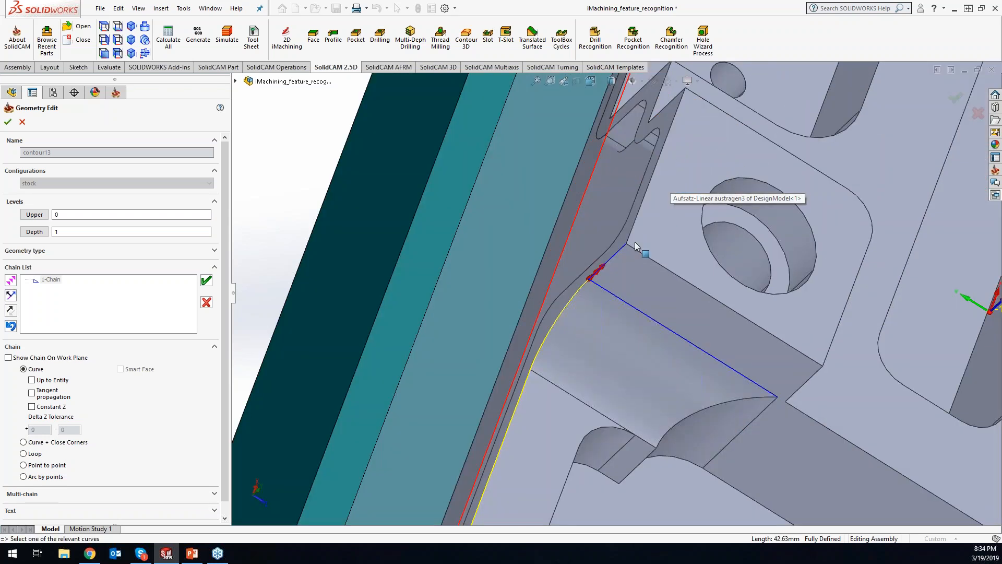
pyautogui.click(608, 268)
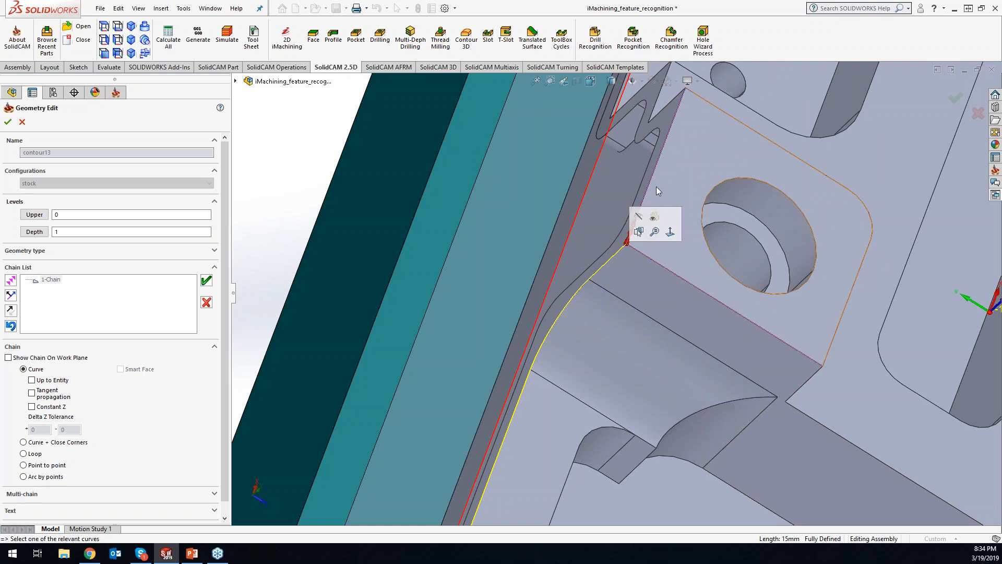
pyautogui.moveTo(653, 176); pyautogui.dragTo(480, 225, button='middle')
pyautogui.click(482, 228)
pyautogui.click(469, 238)
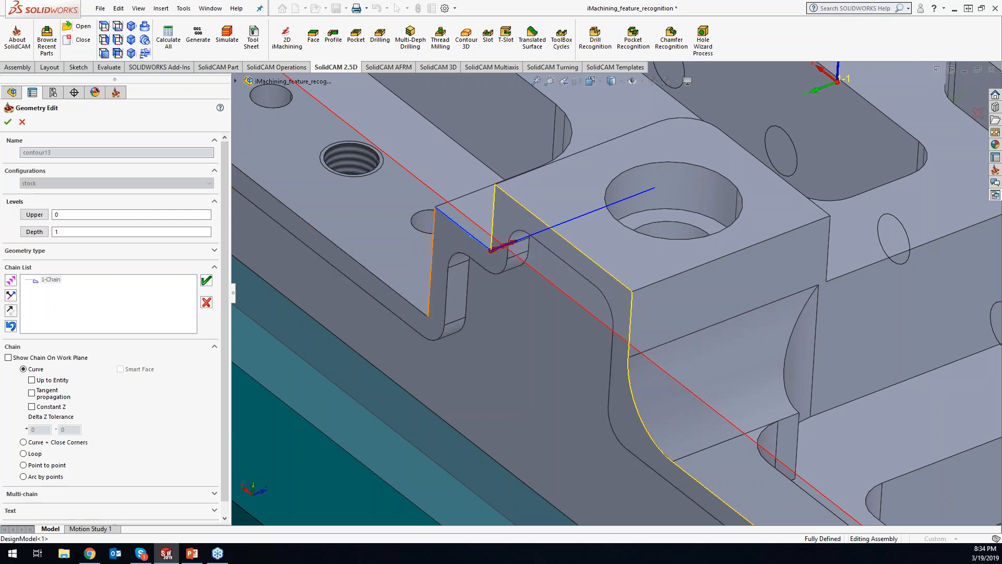
pyautogui.click(433, 245)
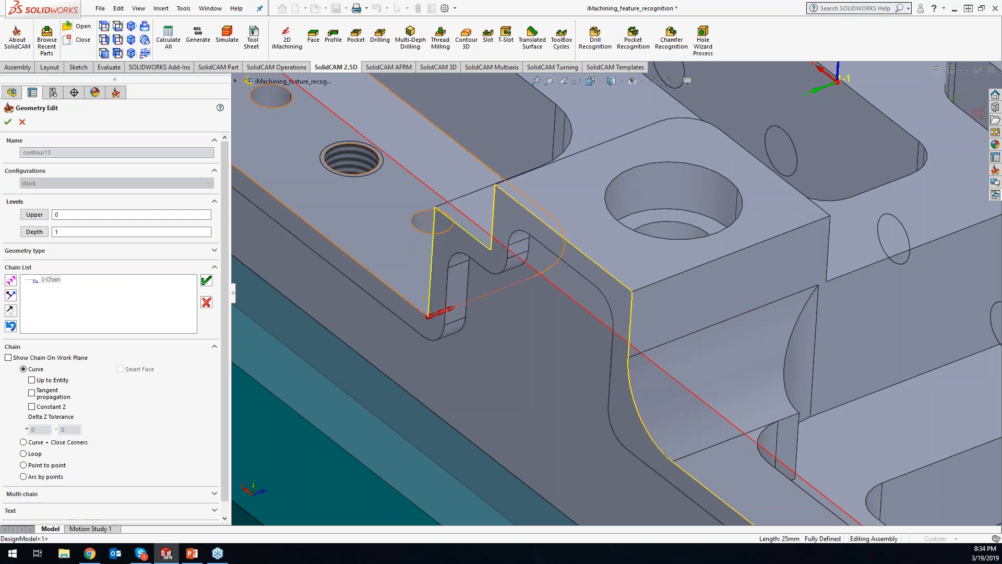
pyautogui.click(409, 301)
# Step: Extend the chain across the end profile, over the first rib, through the central channel and onto the second rib's upper edge
pyautogui.scroll(4, 424, 284)
pyautogui.moveTo(413, 178); pyautogui.dragTo(403, 310, button='middle')
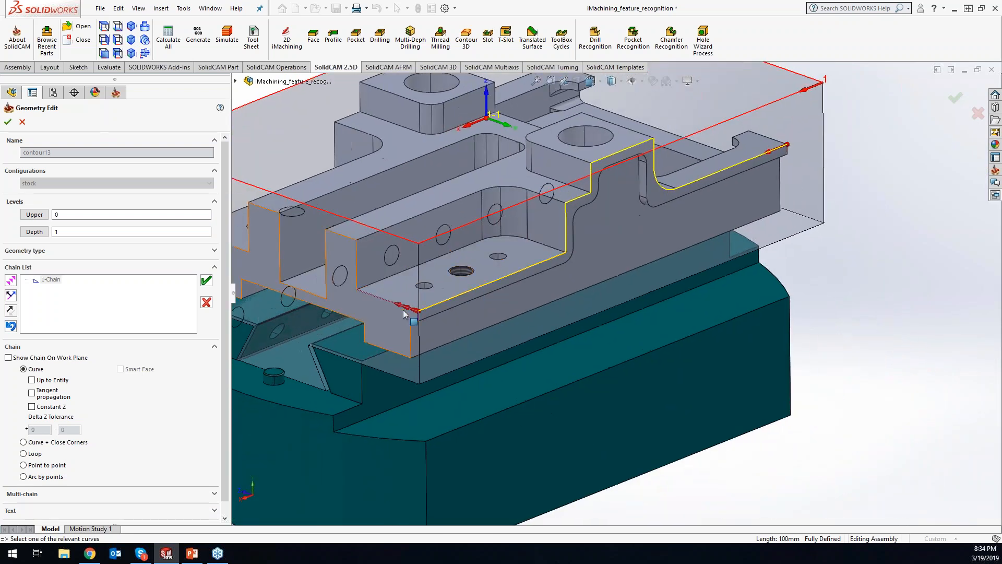
pyautogui.click(393, 307)
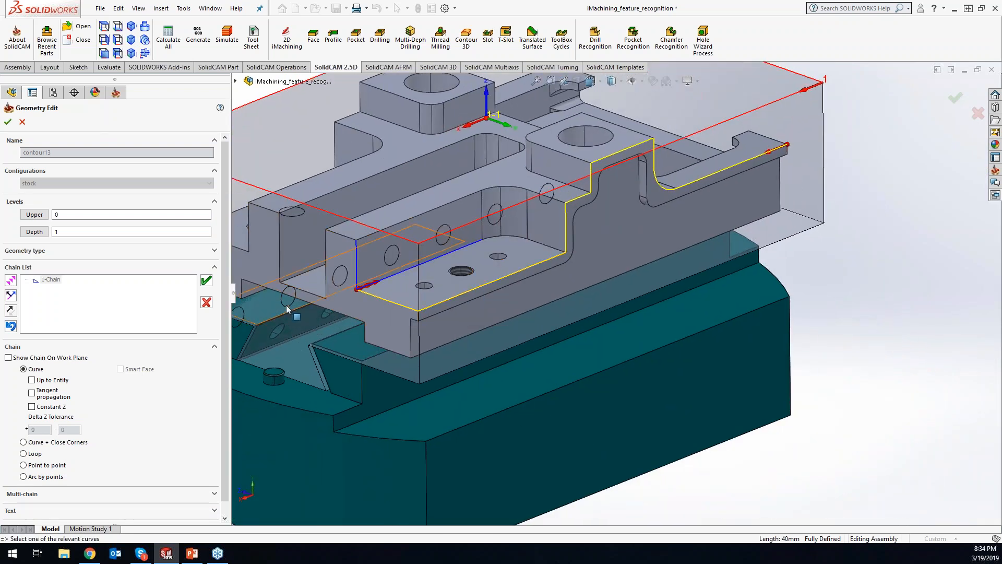
pyautogui.click(357, 274)
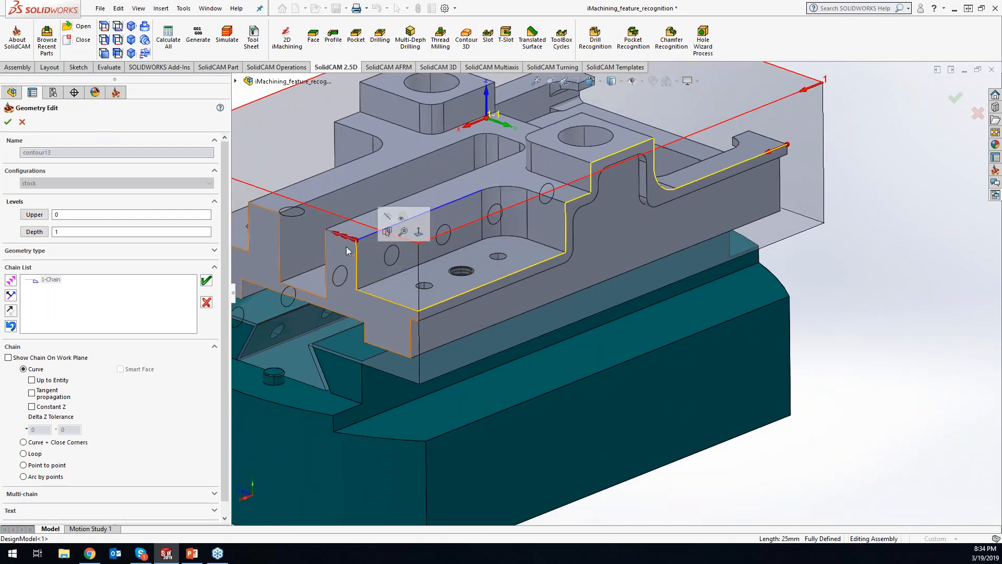
pyautogui.click(342, 236)
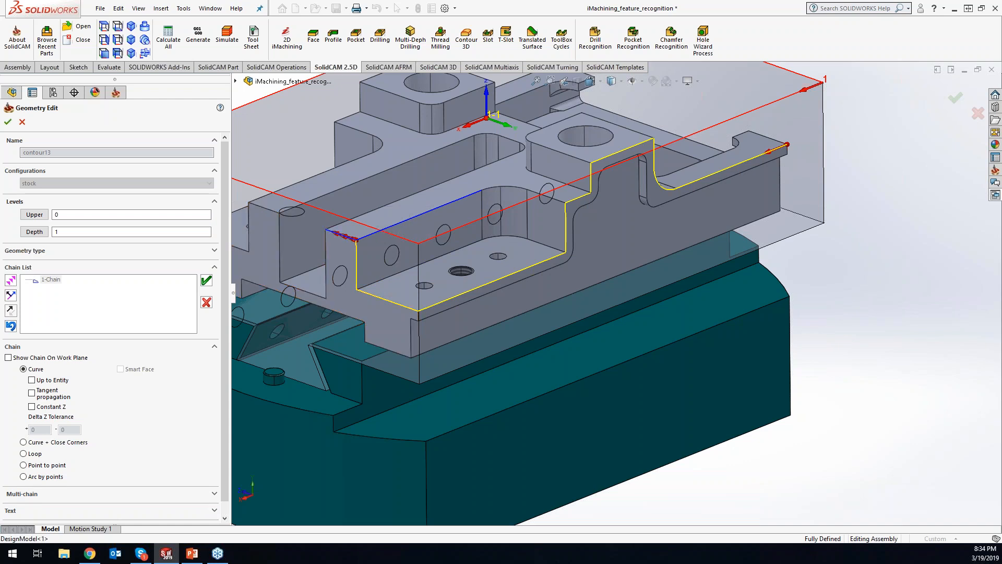
pyautogui.click(326, 265)
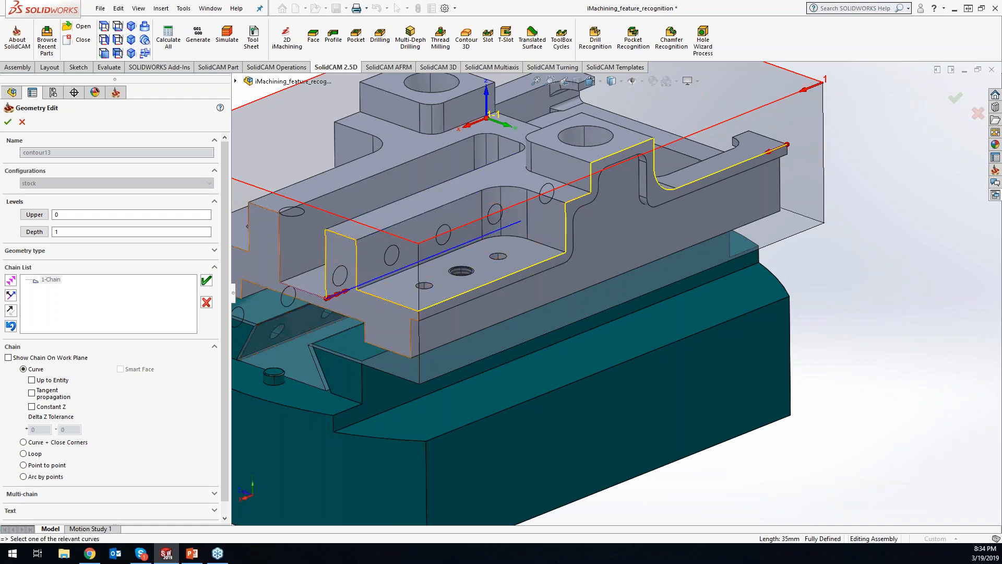
pyautogui.click(281, 263)
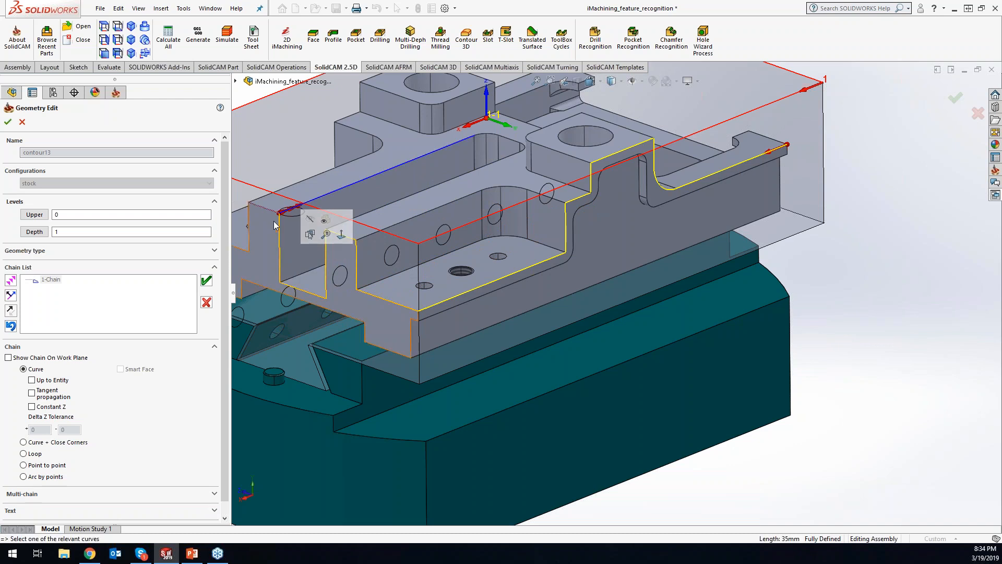
pyautogui.moveTo(527, 334); pyautogui.dragTo(534, 335, button='middle')
pyautogui.moveTo(625, 293); pyautogui.dragTo(553, 198, button='middle')
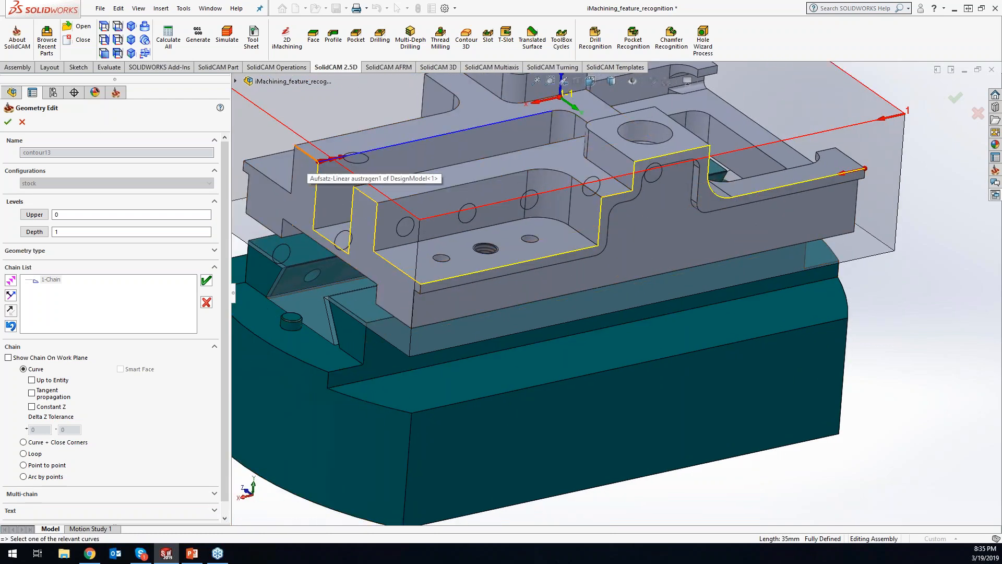
pyautogui.click(307, 155)
# Step: Chain the rest of the end profile around the corner, then the opposite long edge and its step up
pyautogui.moveTo(251, 202); pyautogui.dragTo(665, 266, button='middle')
pyautogui.click(360, 322)
pyautogui.click(329, 331)
pyautogui.moveTo(311, 339); pyautogui.dragTo(425, 391, button='middle')
pyautogui.click(333, 417)
pyautogui.moveTo(340, 353); pyautogui.dragTo(363, 343, button='middle')
pyautogui.click(336, 301)
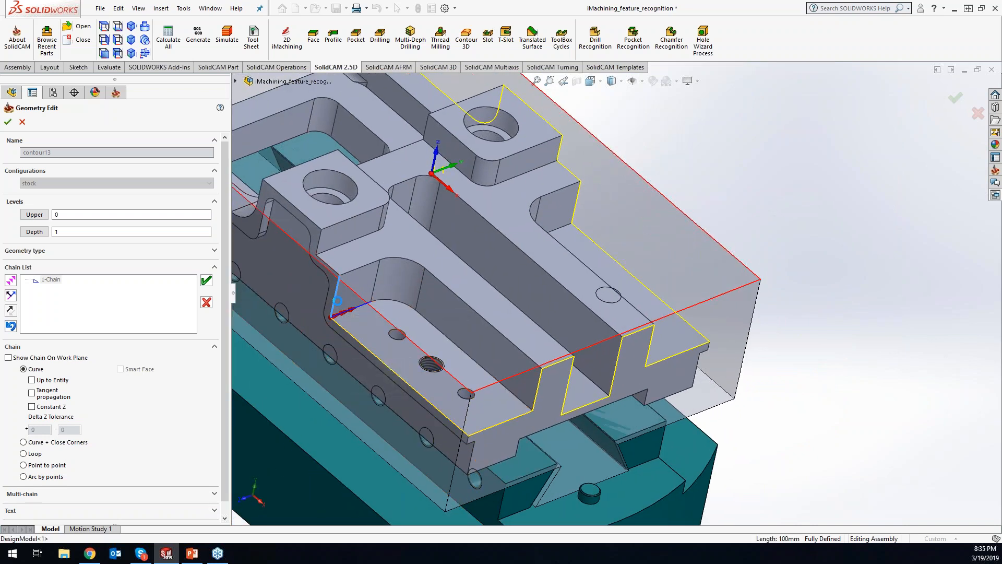
# Step: Extend the chain over the second raised block, around its curved transition and along the long edge to the window-side corner
pyautogui.click(11, 281)
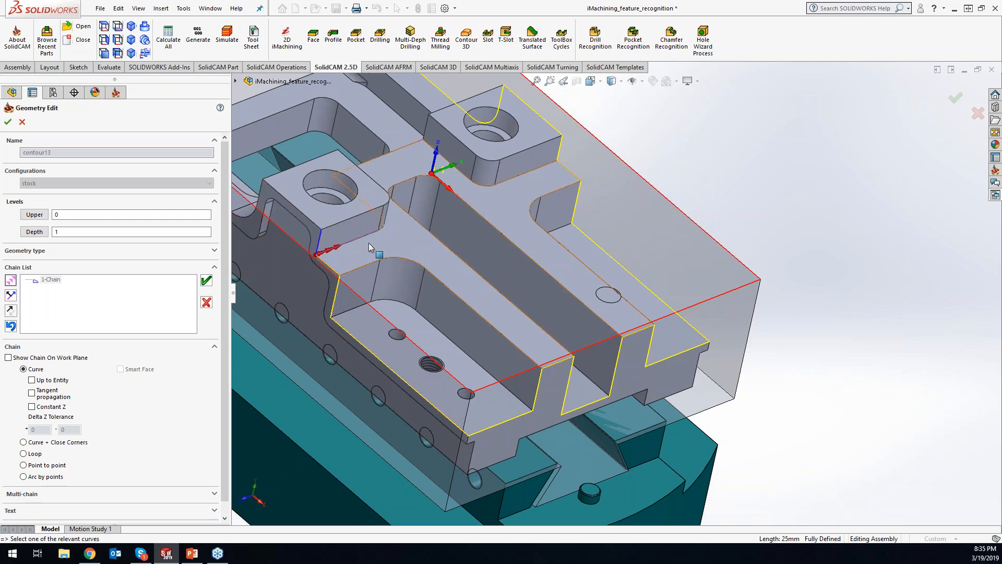
pyautogui.click(314, 227)
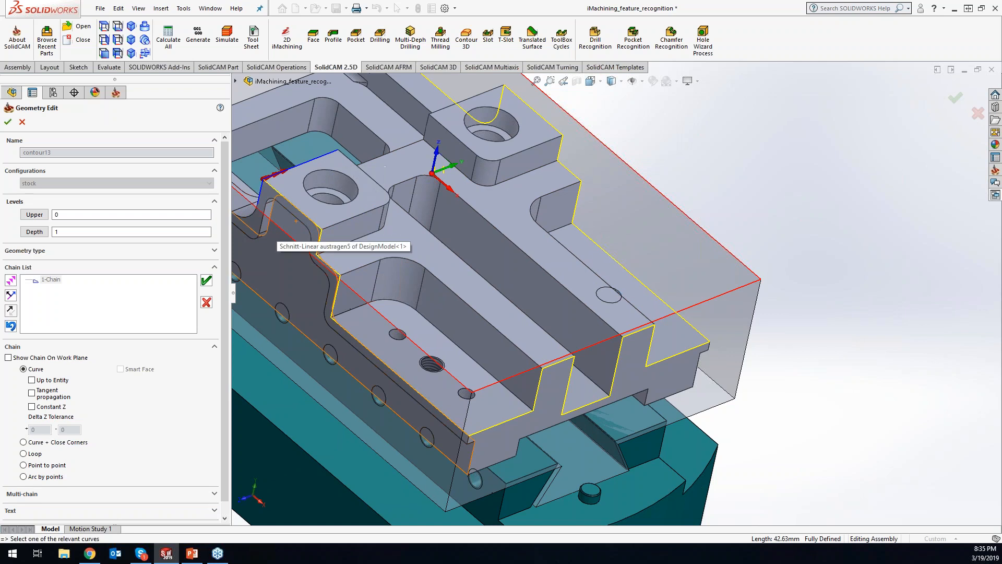
pyautogui.click(313, 226)
pyautogui.click(262, 199)
pyautogui.scroll(3, 613, 293)
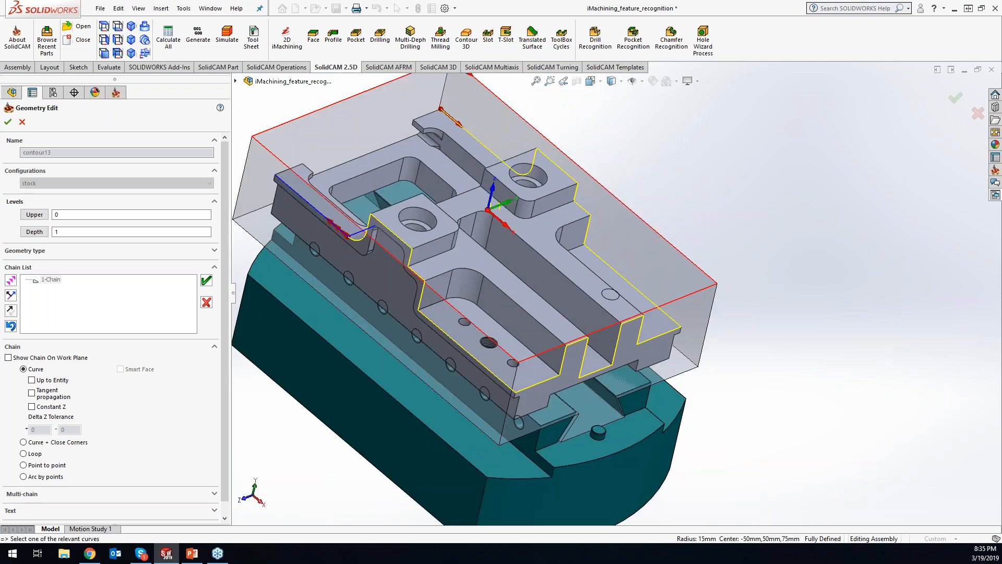
pyautogui.scroll(-3, 332, 219)
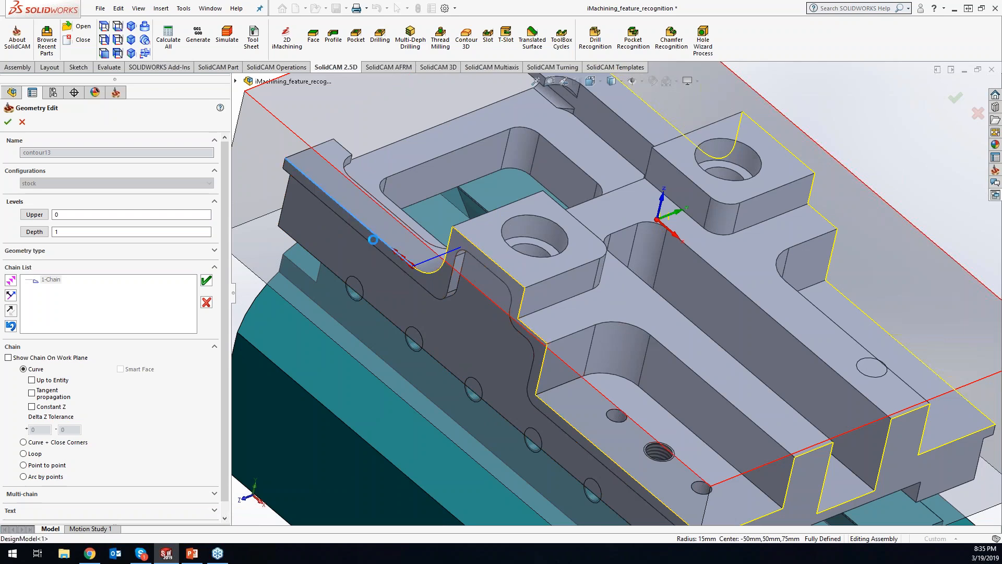
pyautogui.click(301, 183)
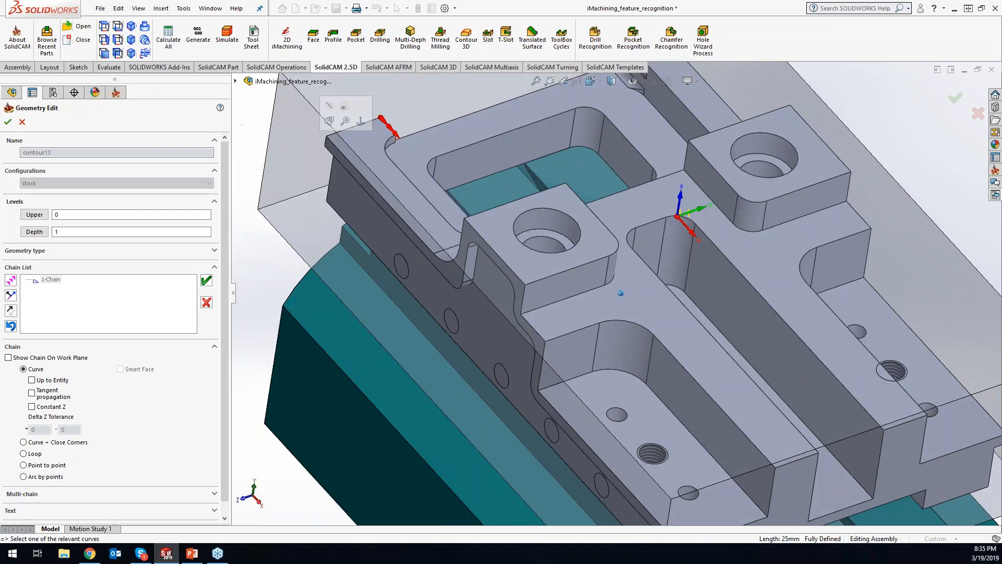
# Step: Chain the window-side end profile around the first rounded notch and along the straight edge beside the window
pyautogui.moveTo(334, 125); pyautogui.dragTo(619, 261, button='middle')
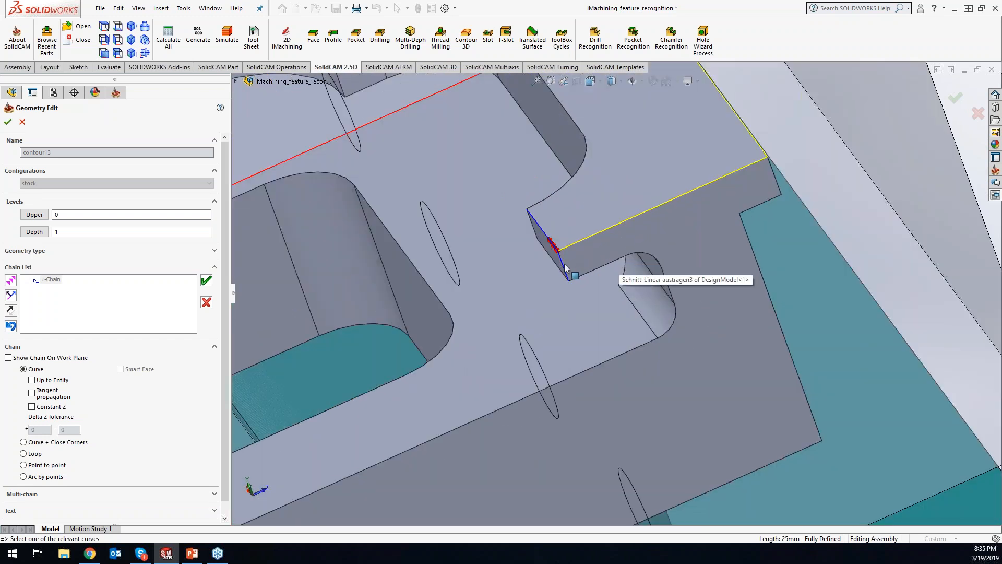
pyautogui.click(587, 282)
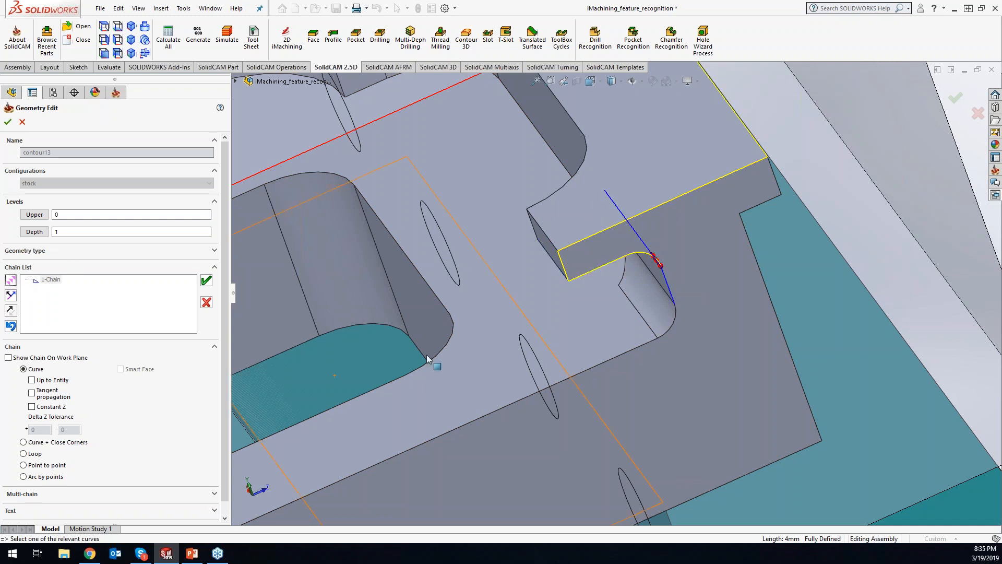
pyautogui.click(668, 284)
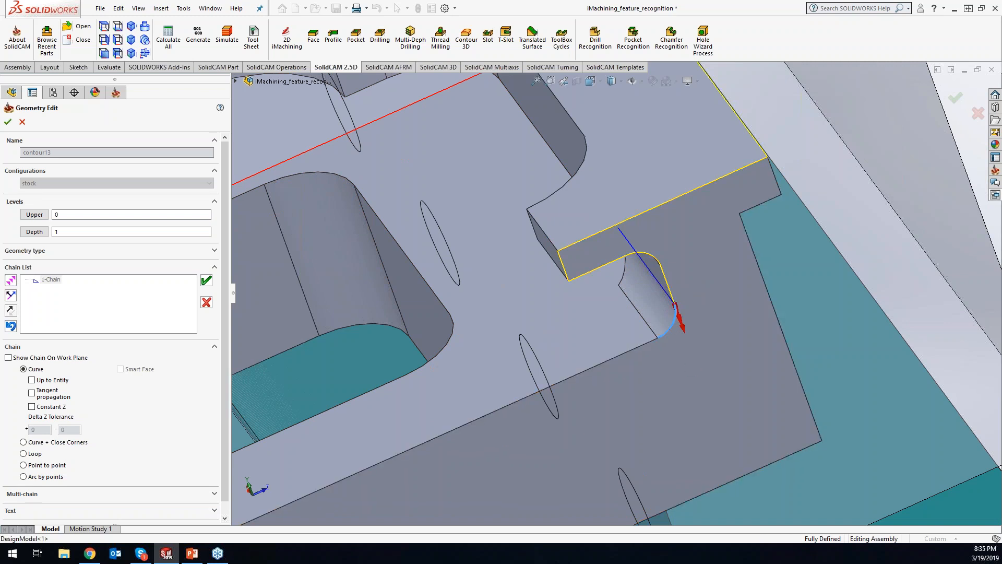
pyautogui.click(620, 353)
# Step: Chain the second rounded notch and the last end edge to close the design model's outline
pyautogui.scroll(2, 601, 374)
pyautogui.scroll(3, 602, 374)
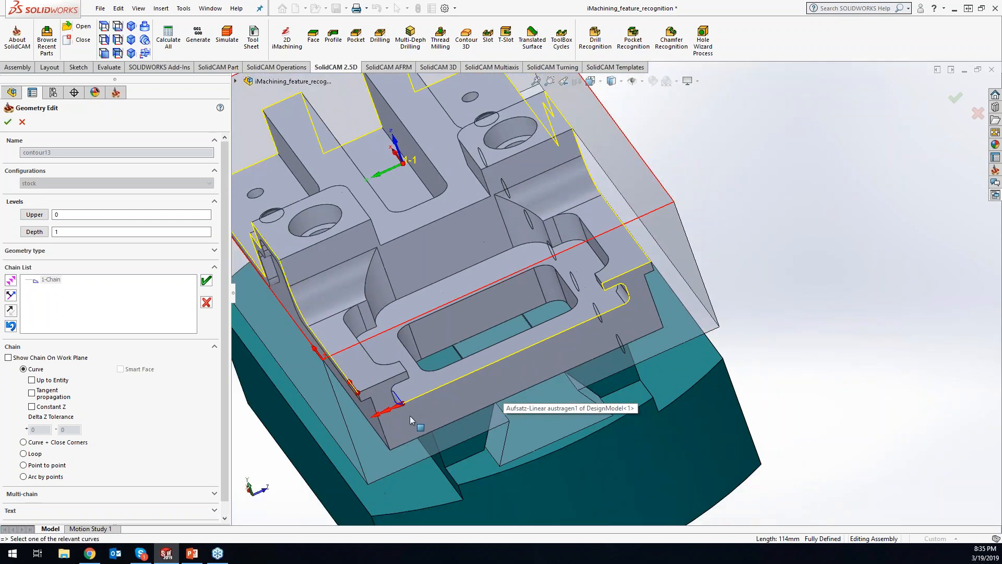
pyautogui.scroll(-5, 409, 416)
pyautogui.click(463, 342)
pyautogui.click(457, 337)
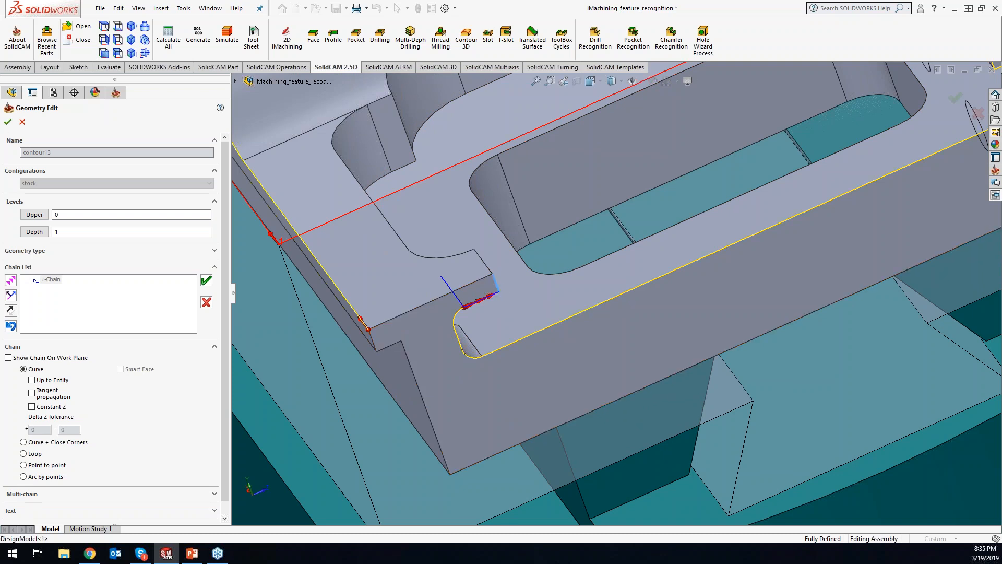
pyautogui.click(495, 285)
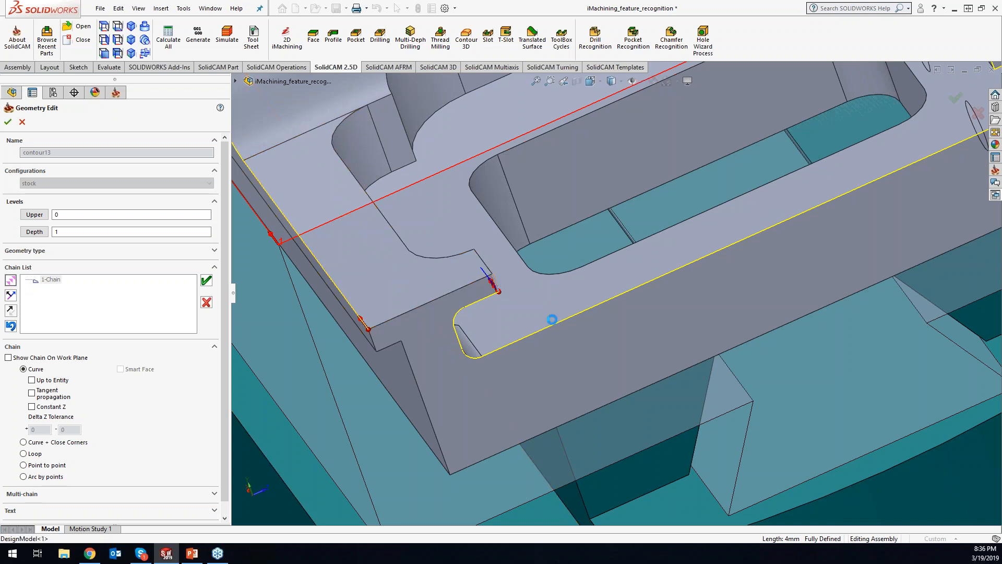
pyautogui.click(462, 293)
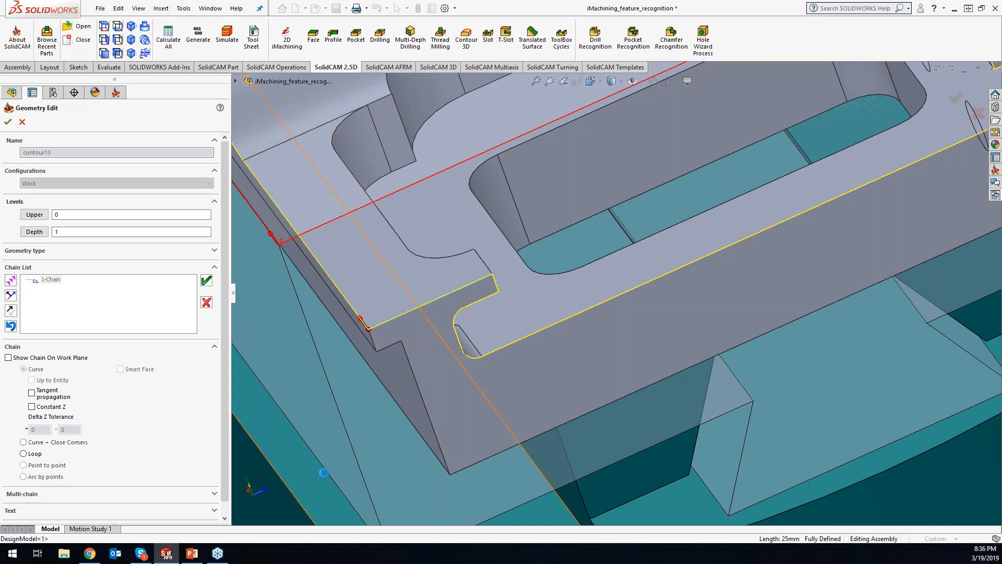
pyautogui.moveTo(520, 368); pyautogui.dragTo(518, 300, button='middle')
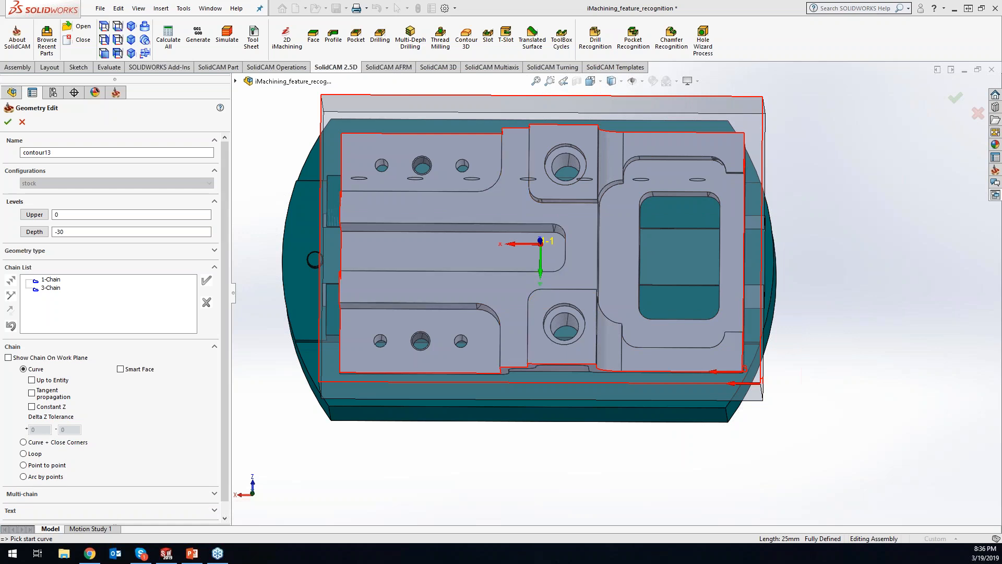
# Step: Mark the stock outline 1-Chain as open, and accept the contour13 geometry
pyautogui.rightClick(58, 280)
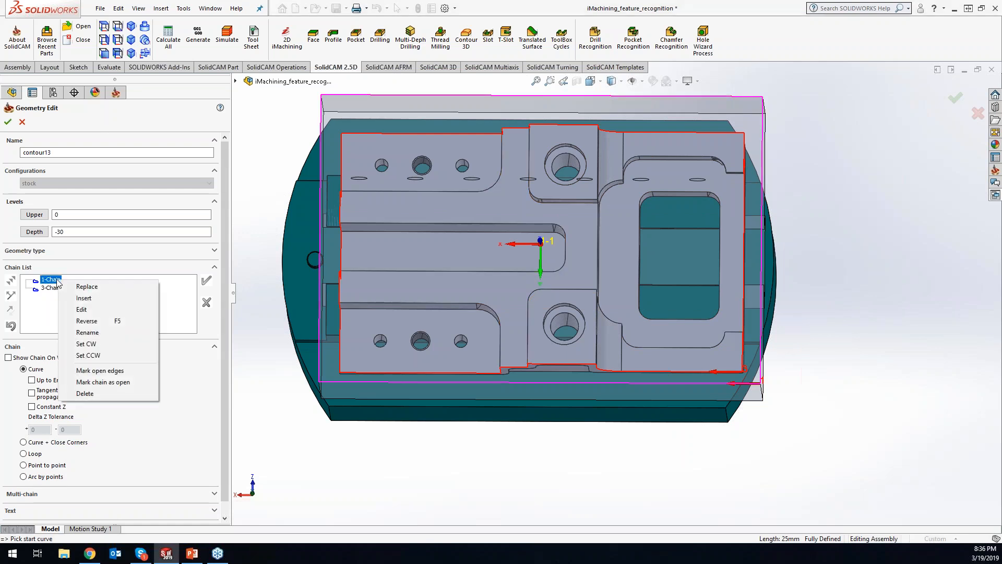
pyautogui.click(107, 383)
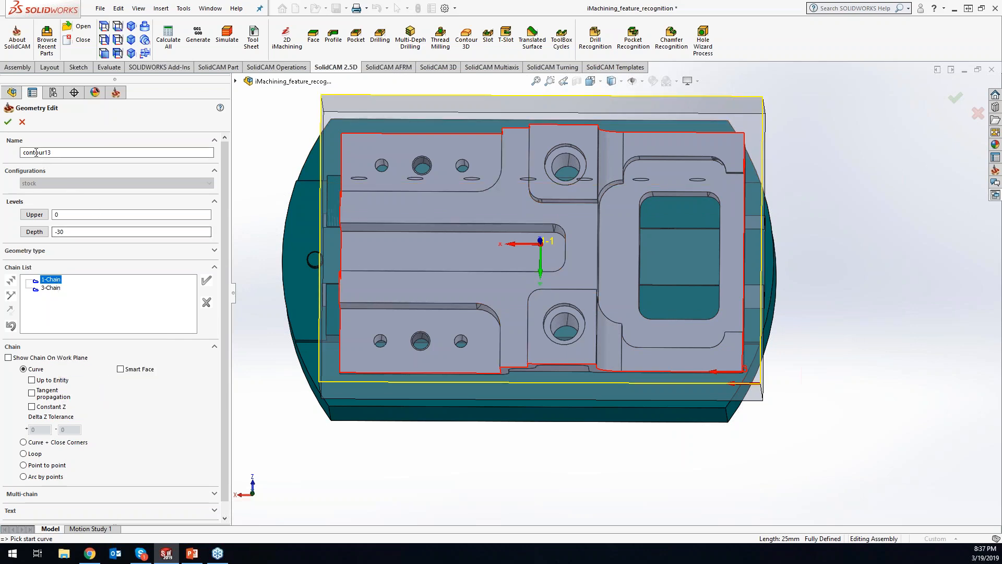
pyautogui.click(8, 122)
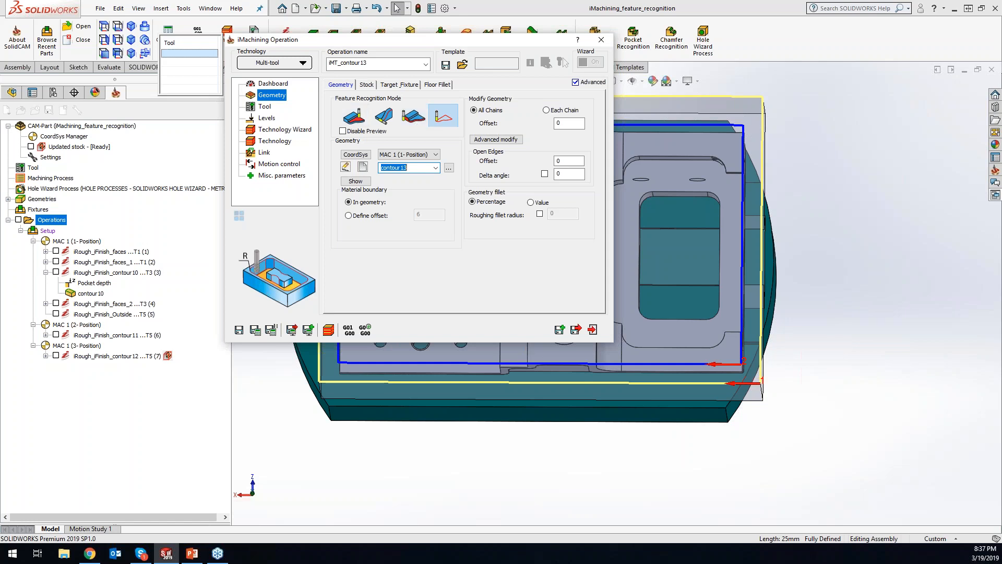
# Step: Examine the Stock, Target_Fixture and Floor Fillet settings of the iMachining operation's geometry
pyautogui.hotkey('alt', 'Tab')
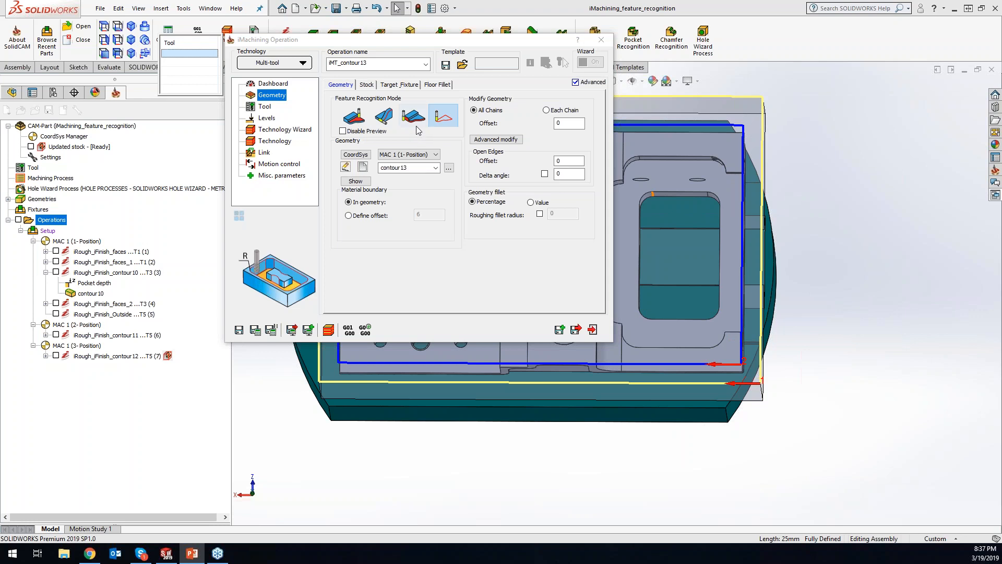
pyautogui.click(370, 85)
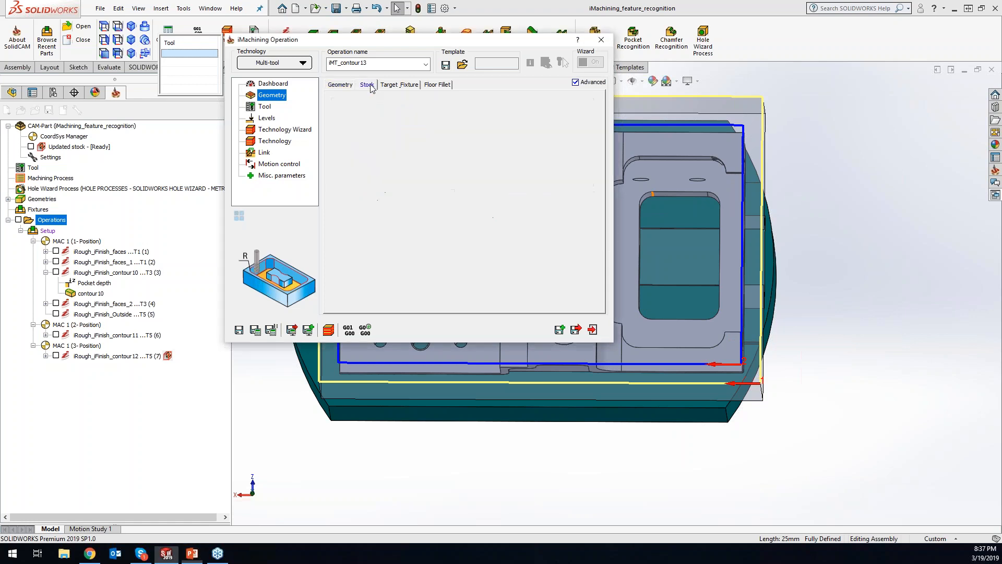
pyautogui.click(403, 87)
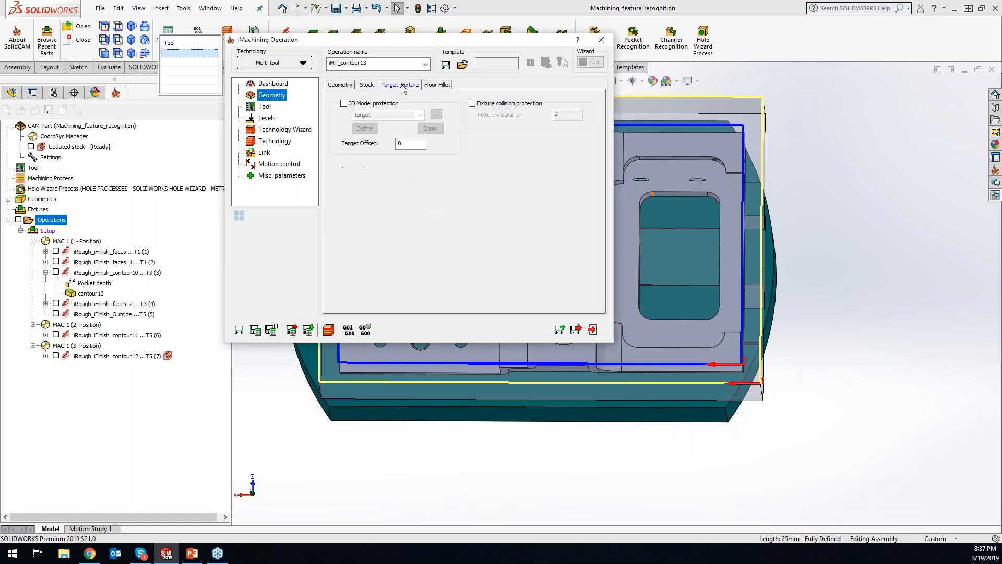
pyautogui.click(443, 90)
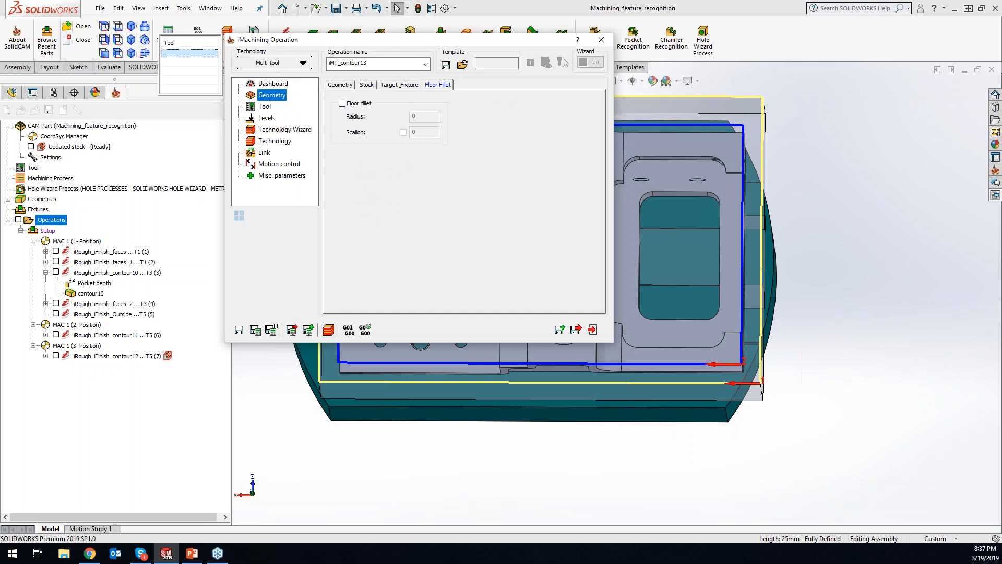
# Step: Switch to Chrome and show the KevCAM Night School registration page
pyautogui.hotkey('alt', 'Tab')
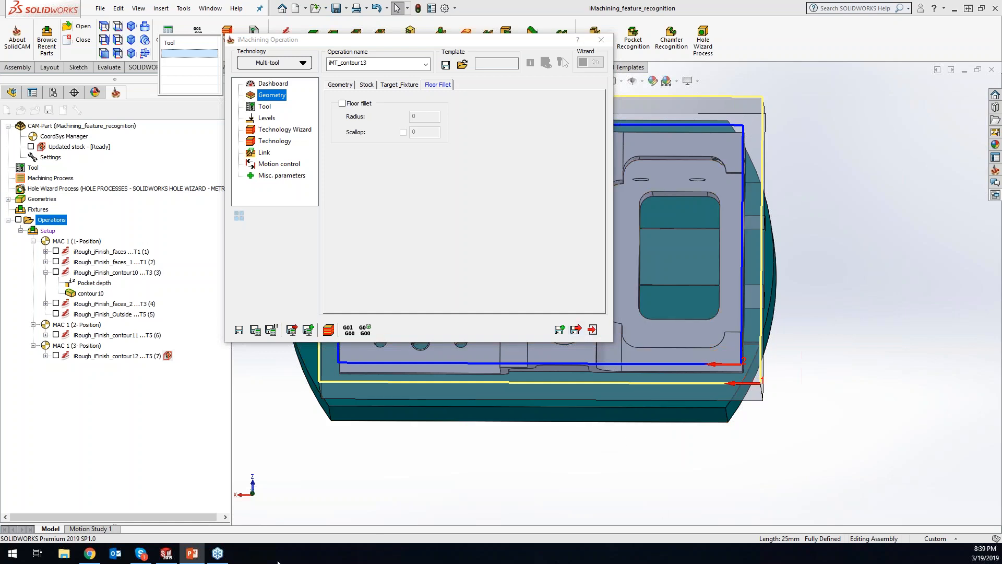
pyautogui.click(88, 557)
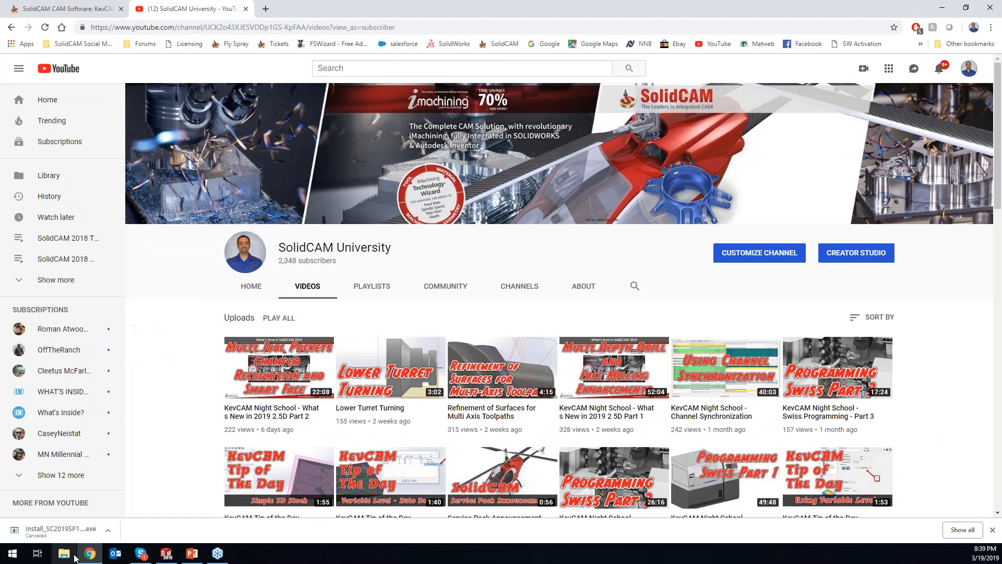
pyautogui.click(19, 10)
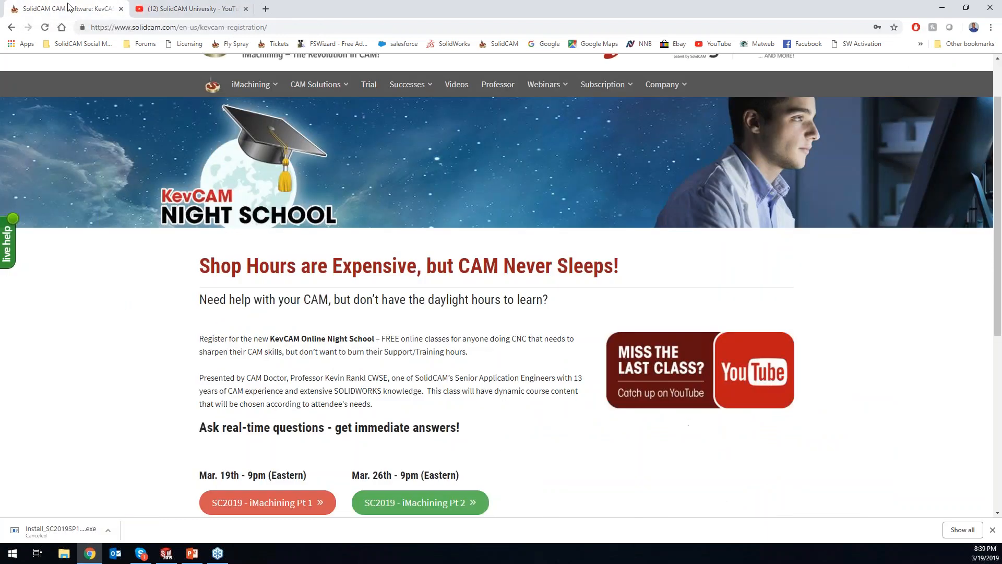
# Step: Switch back to SOLIDWORKS and exit the iMT_contour13 operation without saving it
pyautogui.scroll(-1, 236, 165)
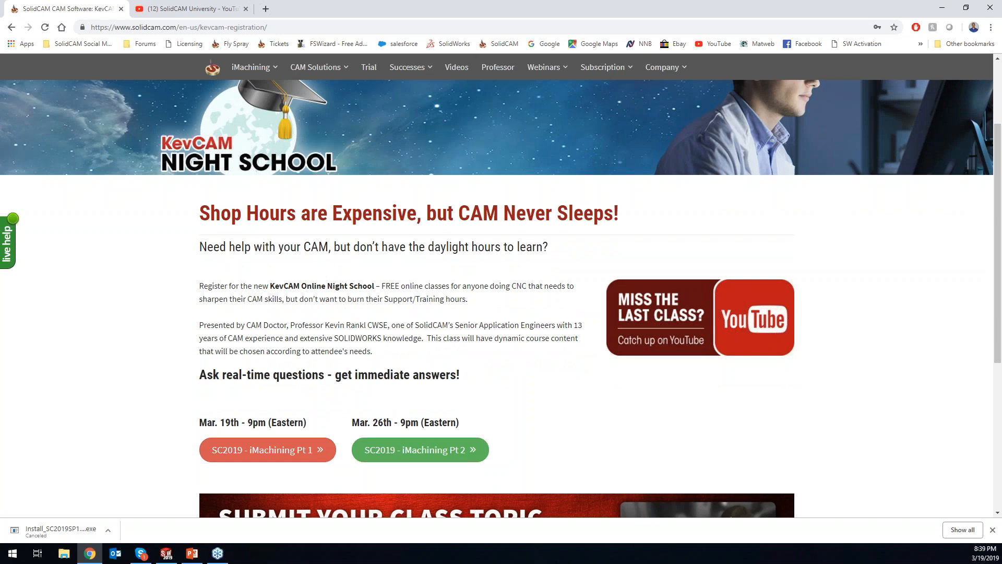
pyautogui.hotkey('alt', 'Tab')
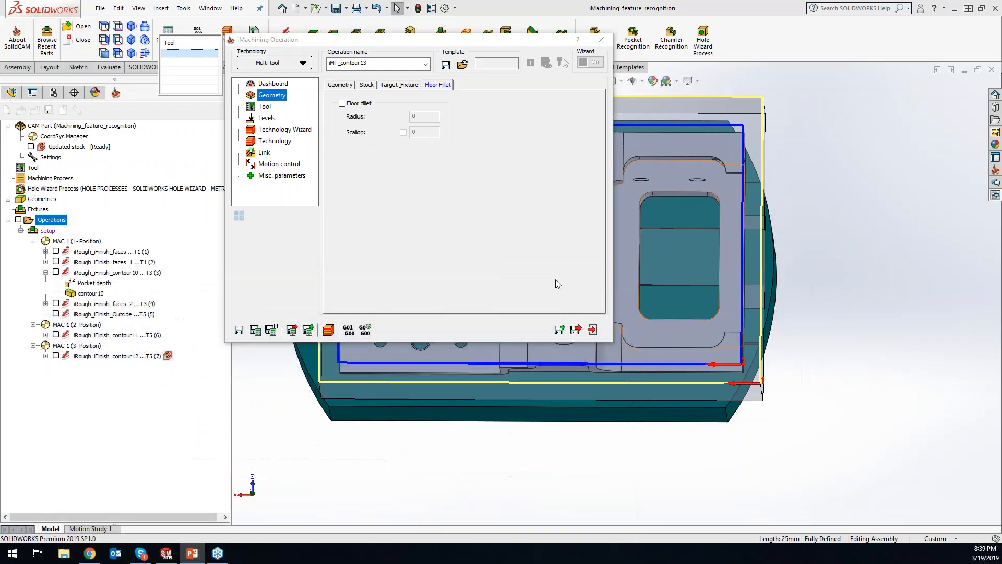
pyautogui.click(601, 40)
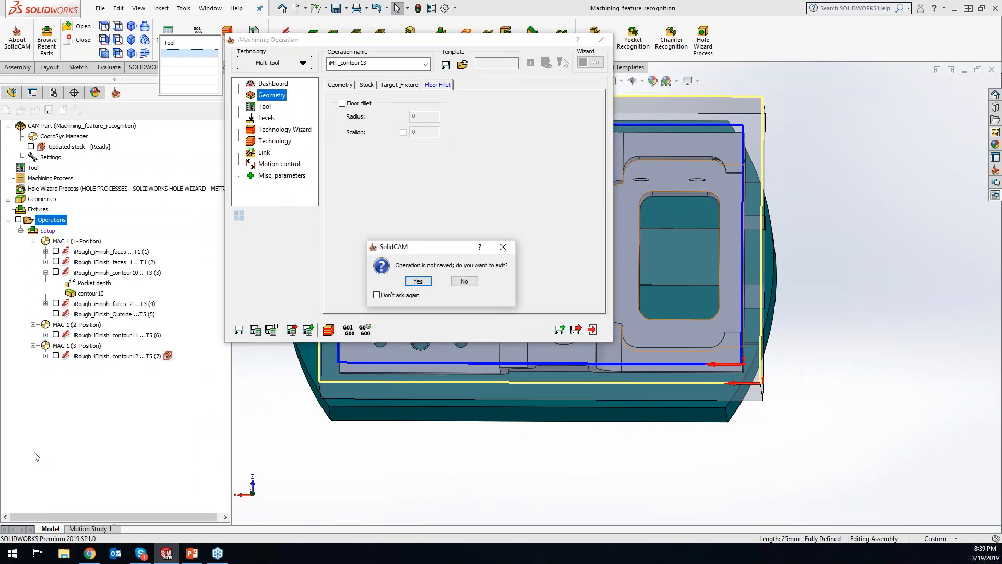
pyautogui.click(420, 282)
pyautogui.click(420, 282)
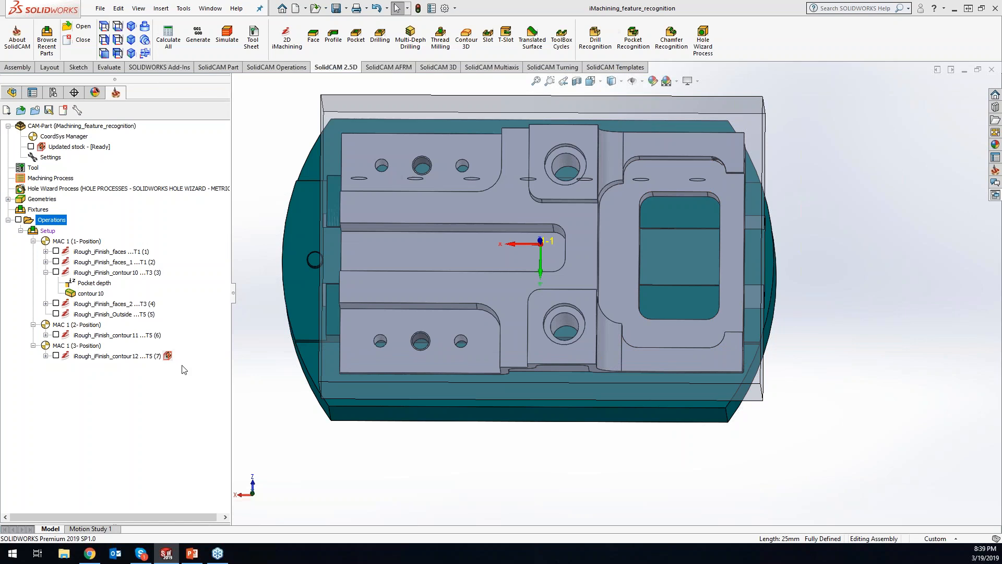
# Step: Open the iRough_iFinish_contour12 operation and examine its geometry settings and feature recognition mode
pyautogui.click(142, 358)
pyautogui.rightClick(141, 361)
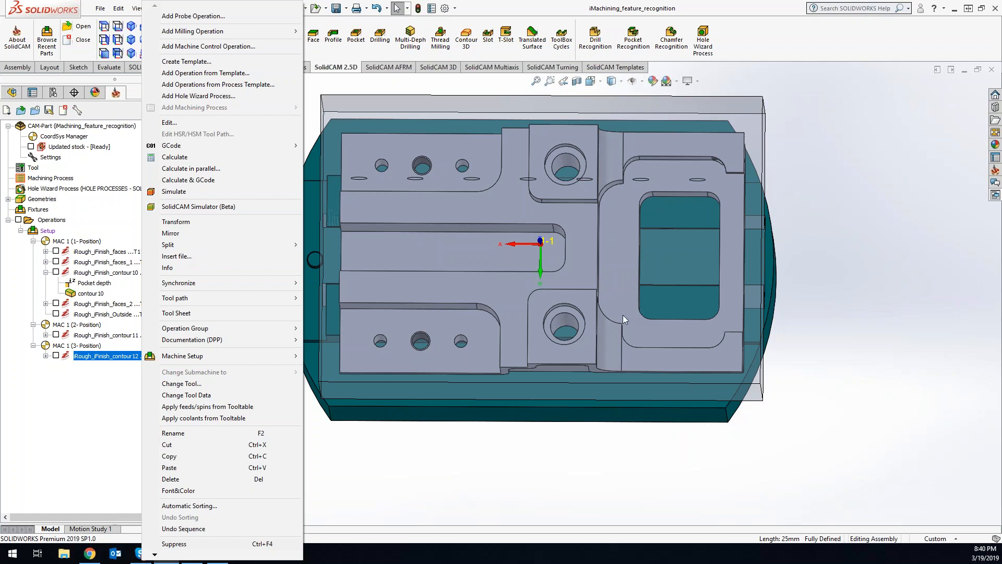
pyautogui.click(942, 218)
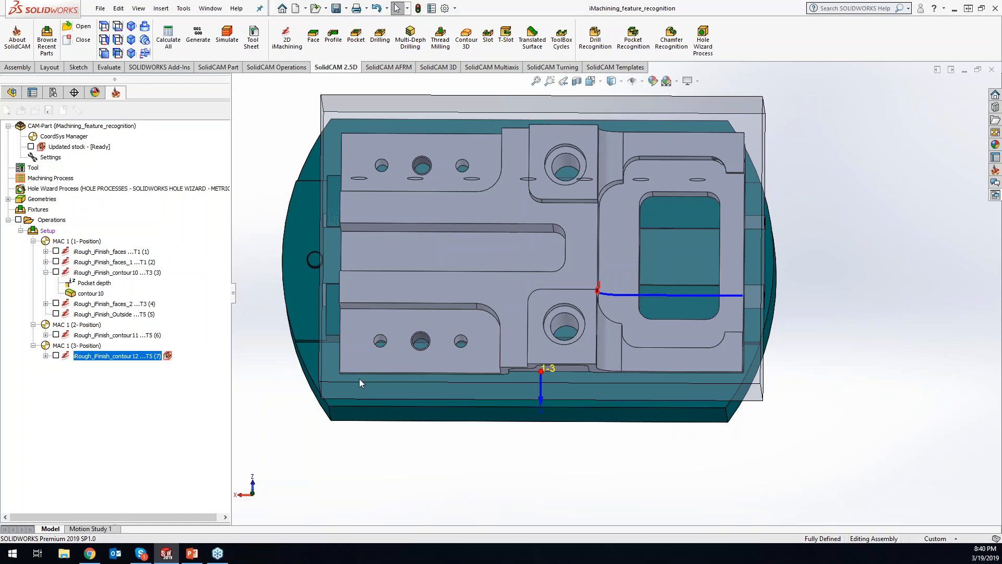
pyautogui.doubleClick(113, 370)
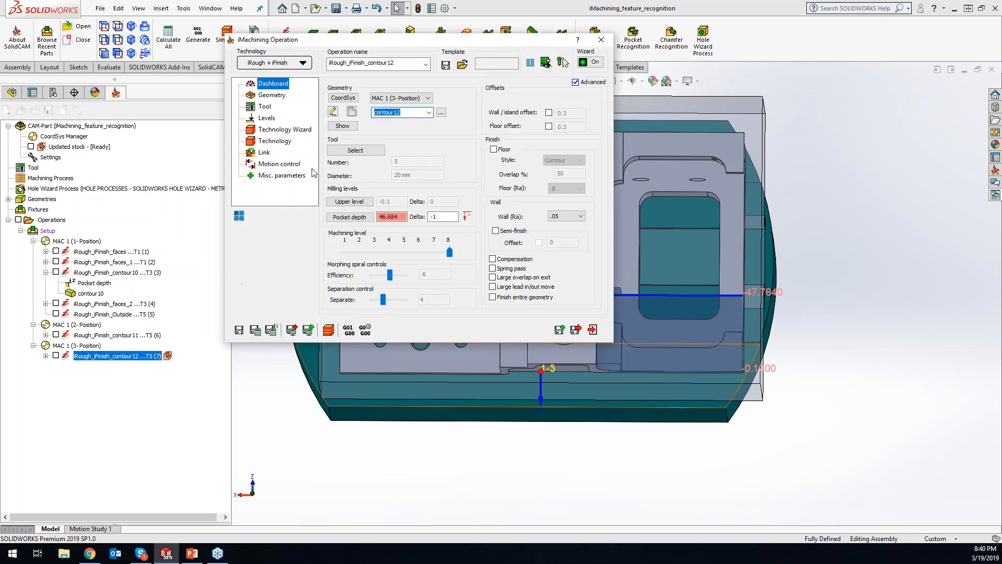
pyautogui.click(267, 96)
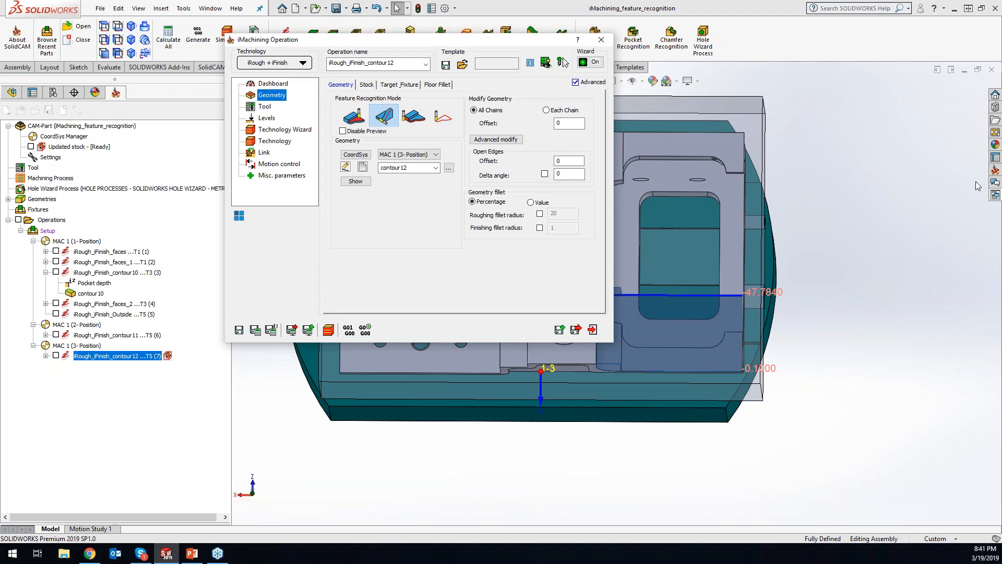
pyautogui.click(562, 62)
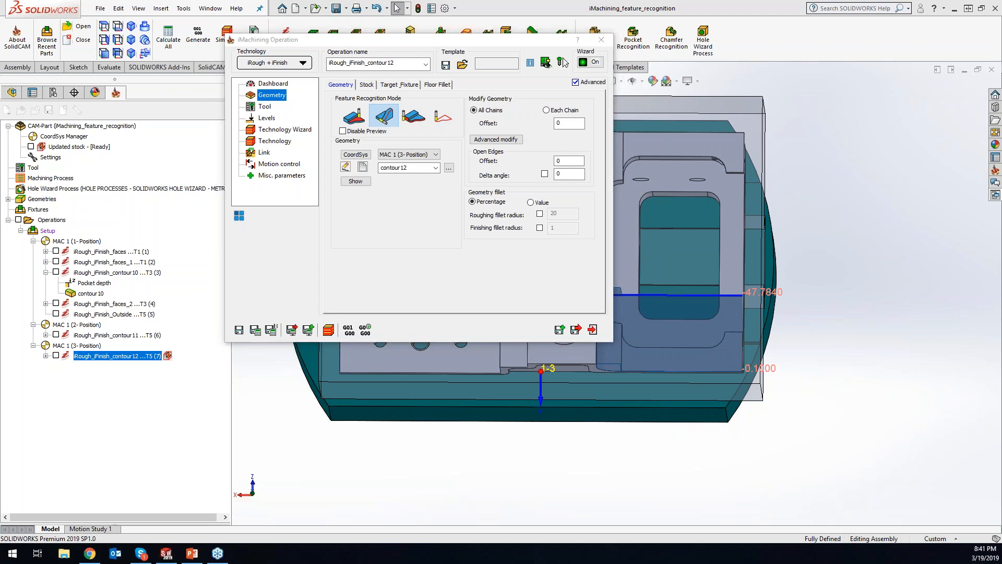